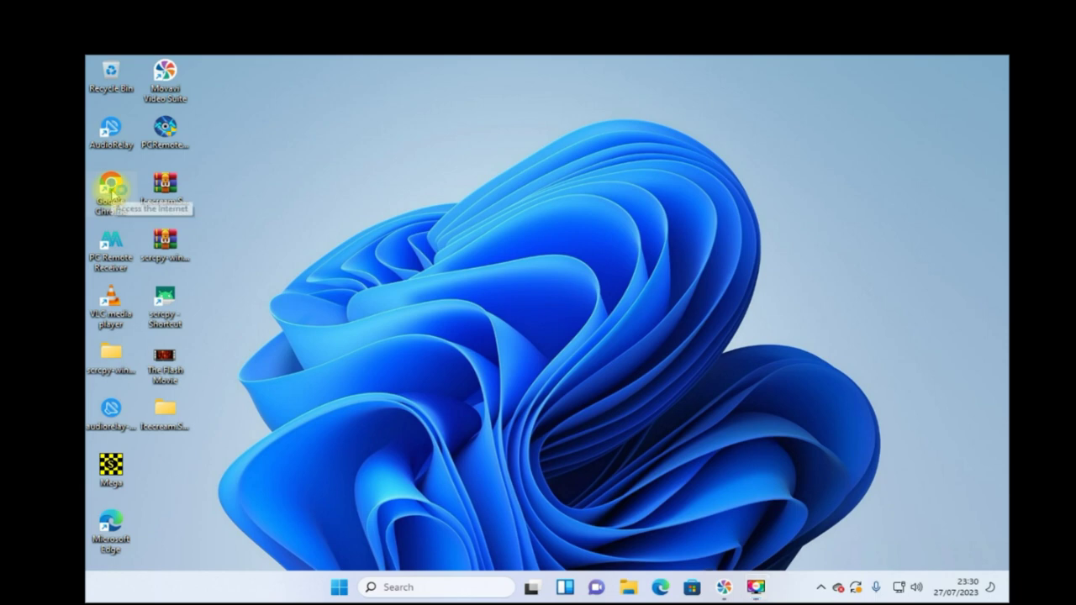
- Open Chrome and search Google for 'microsoft developer'
double_click(110, 192)
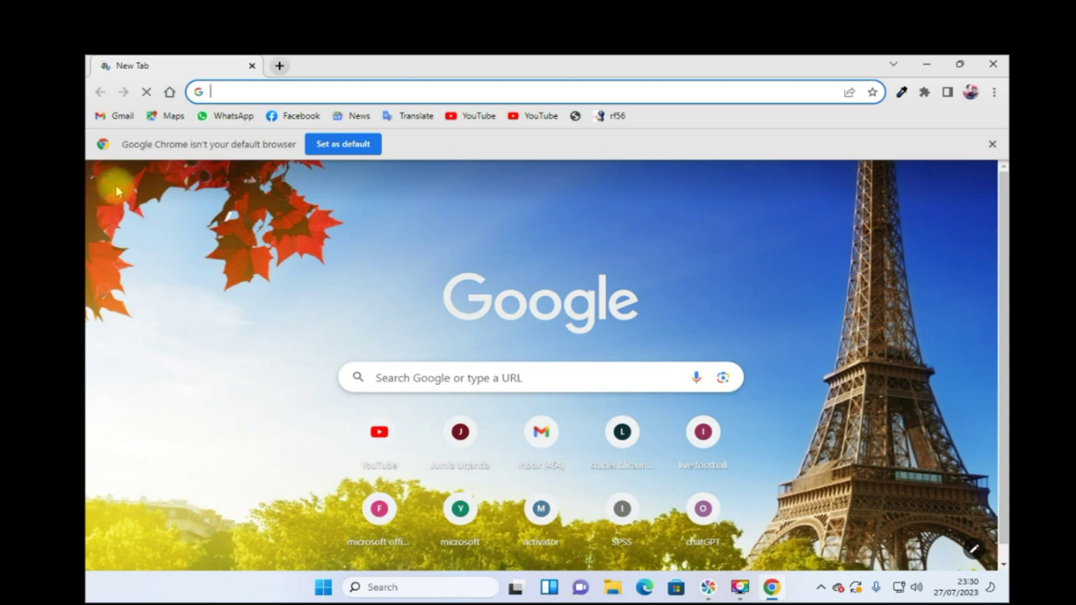
click(270, 93)
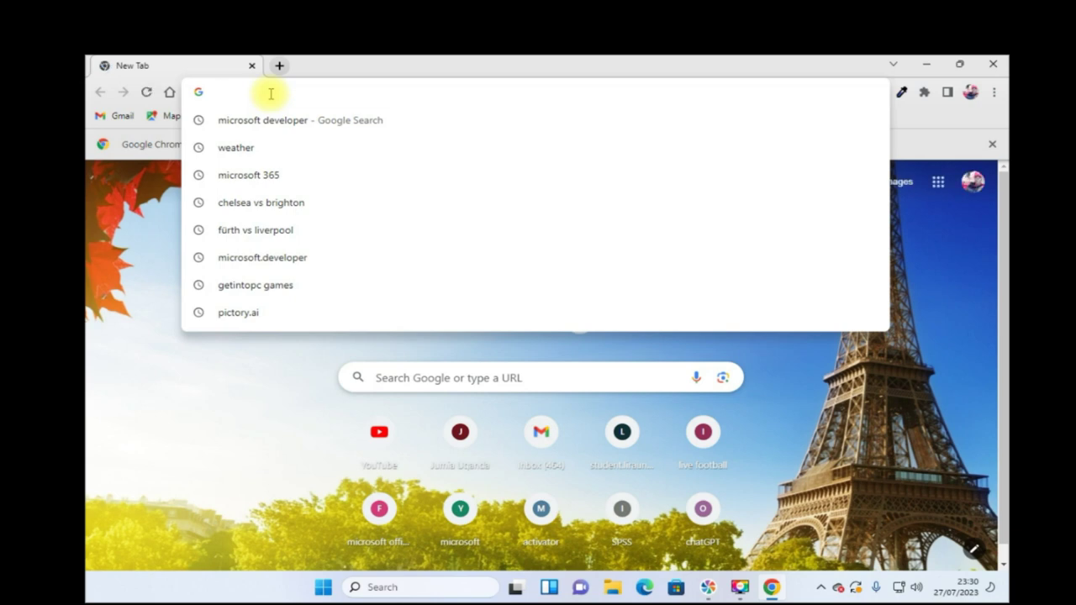
text(microsoft)
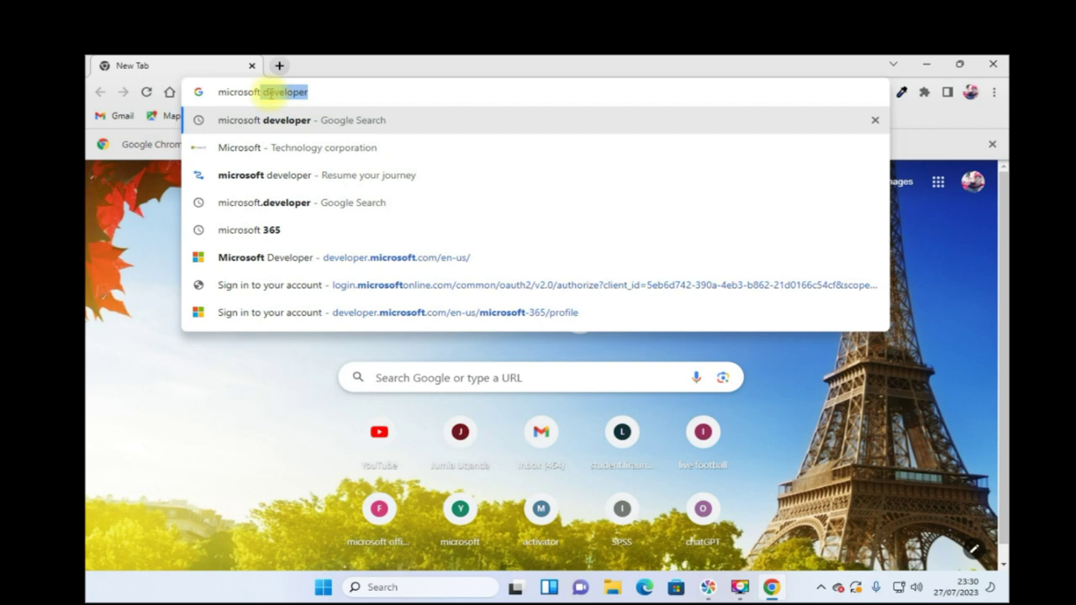
click(333, 94)
drag(320, 90, 220, 103)
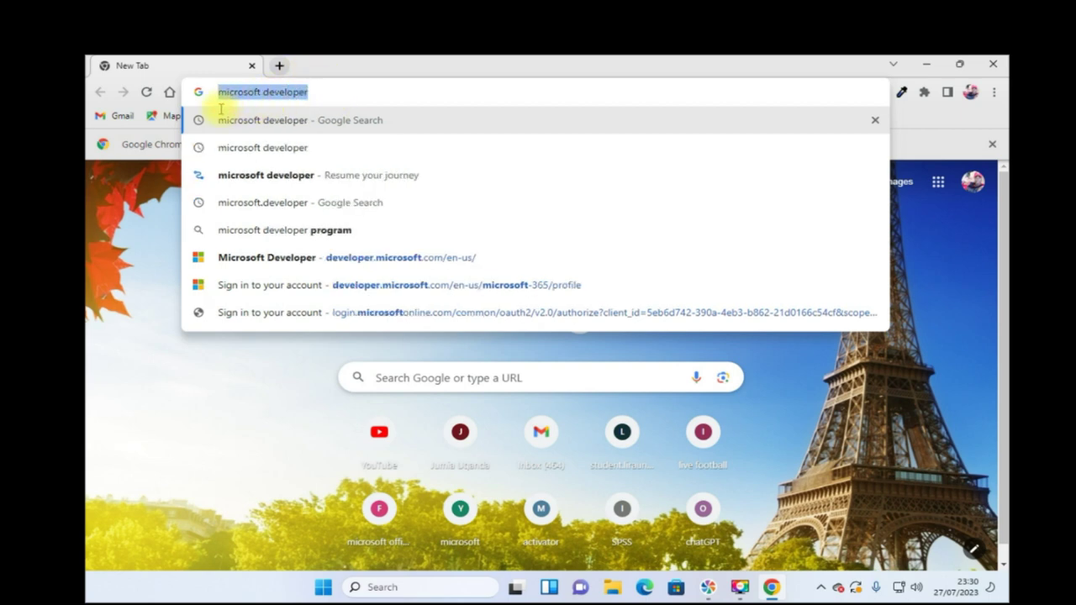
click(341, 91)
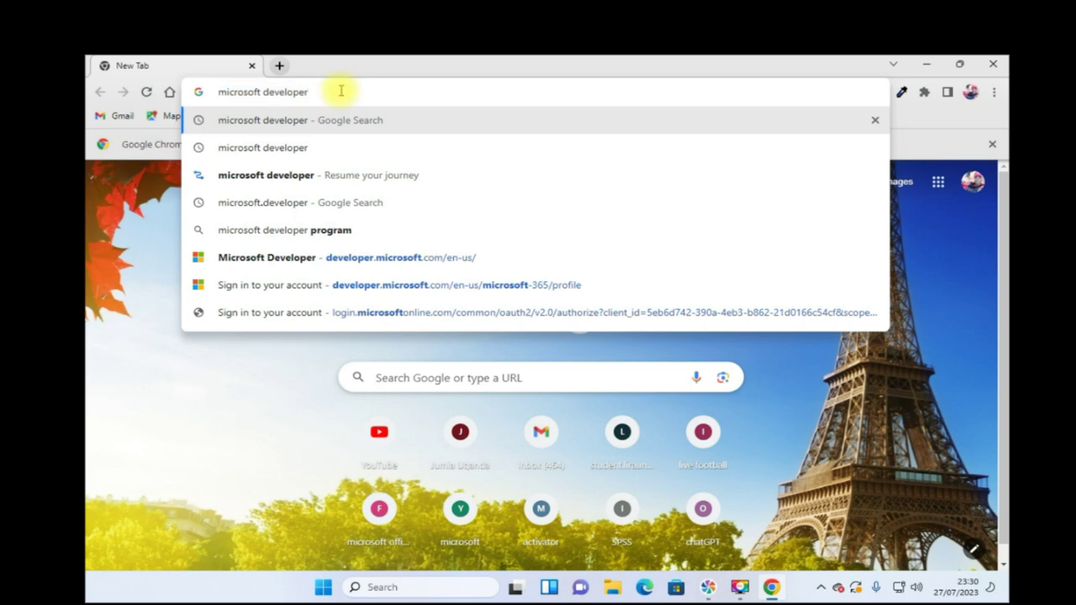
key(Return)
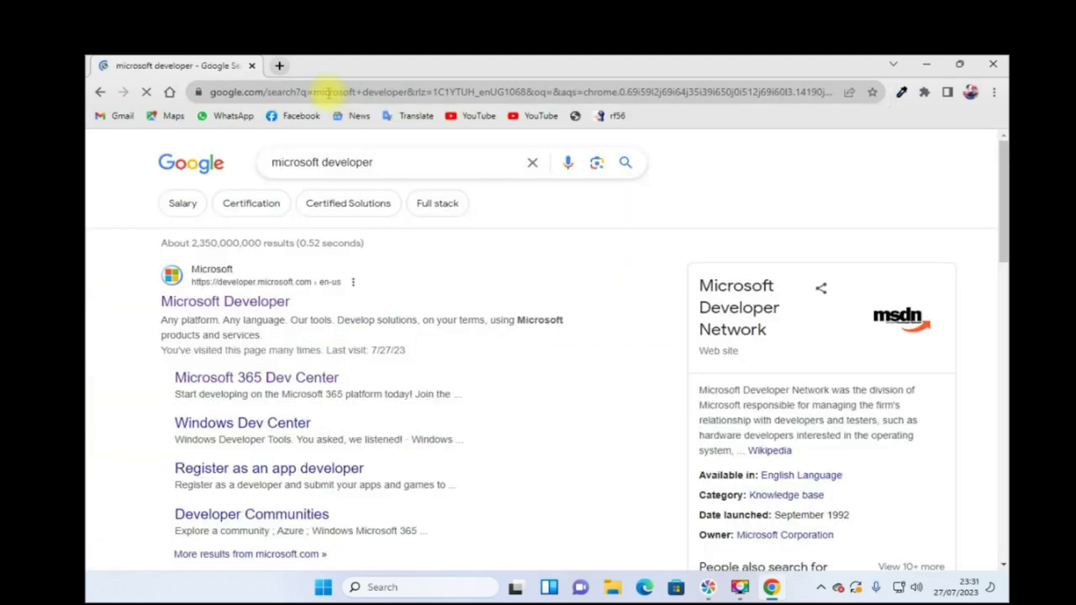
- Open the Microsoft Developer result and scroll down to the 'Start building with these Microsoft products' cards
click(238, 304)
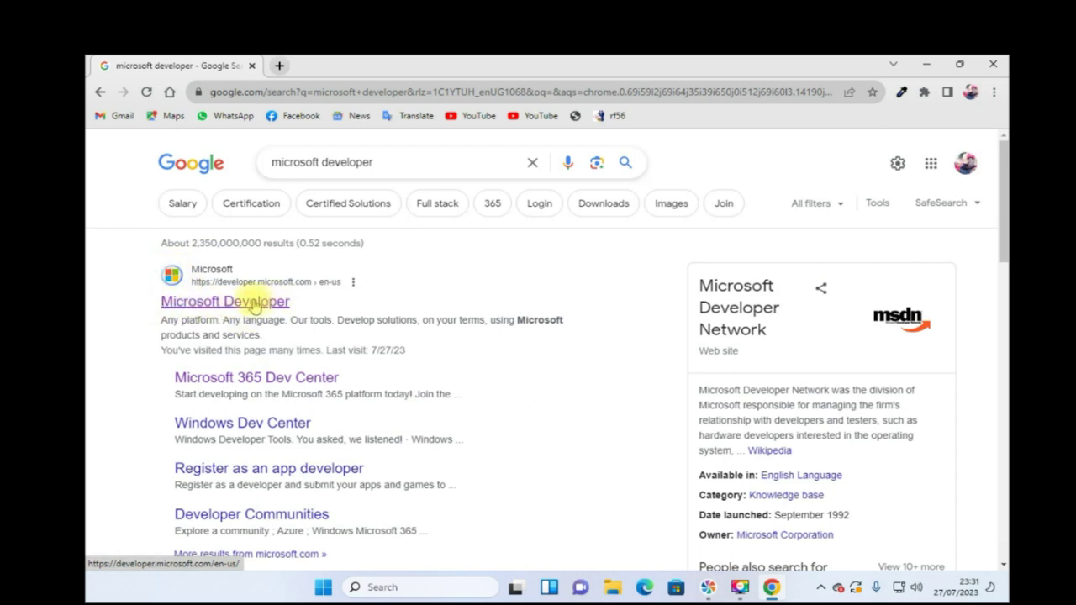
click(252, 302)
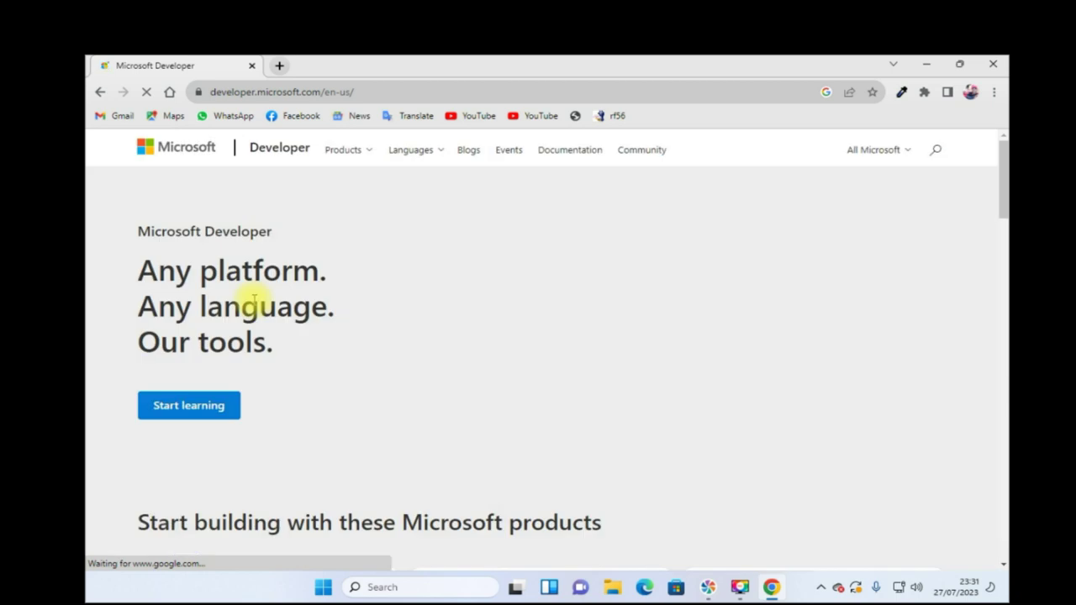
scroll(995, 226, down, 3)
scroll(1000, 247, down, 2)
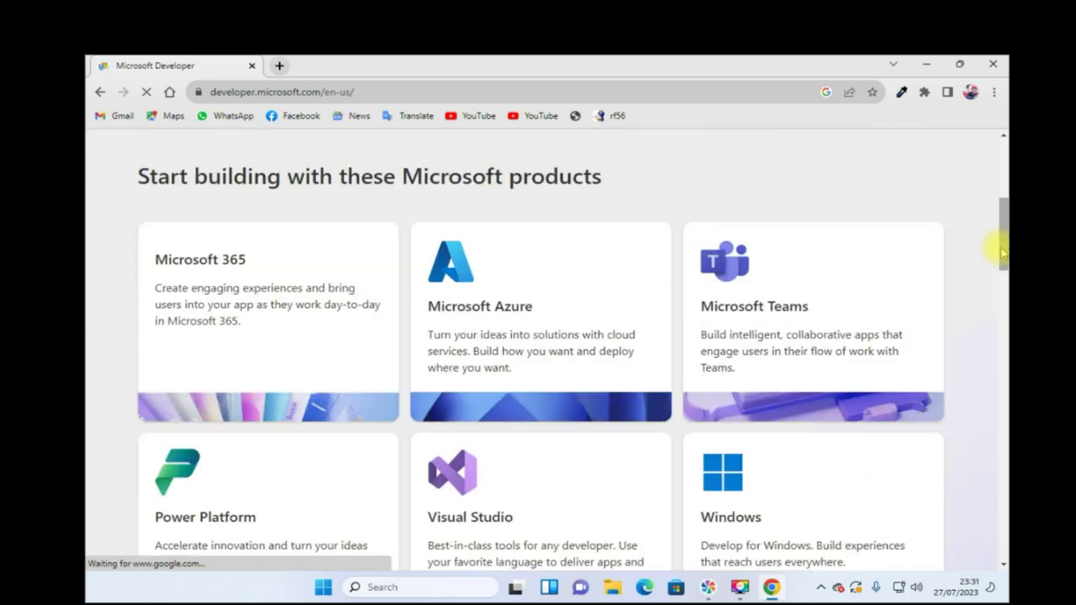
drag(600, 176, 121, 188)
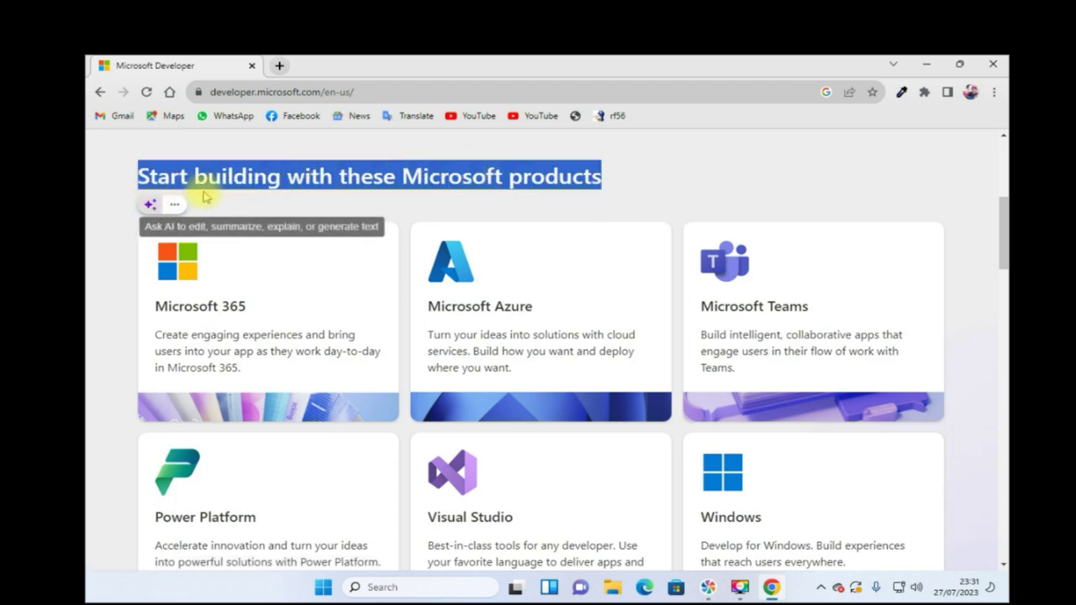
click(247, 199)
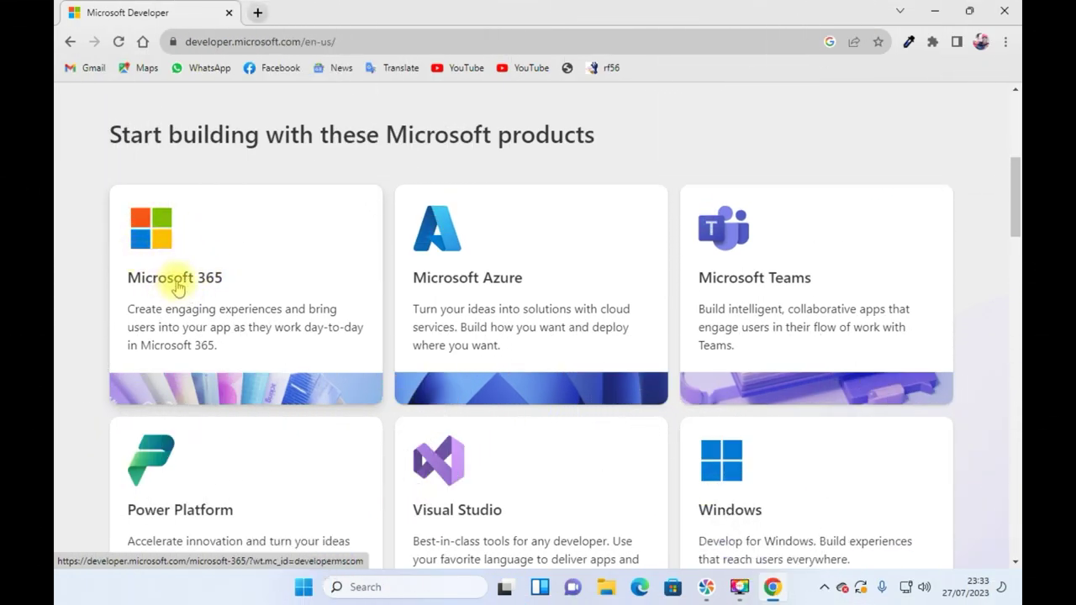
- Go from the Microsoft 365 card to the Microsoft 365 Developer Program join page
click(176, 283)
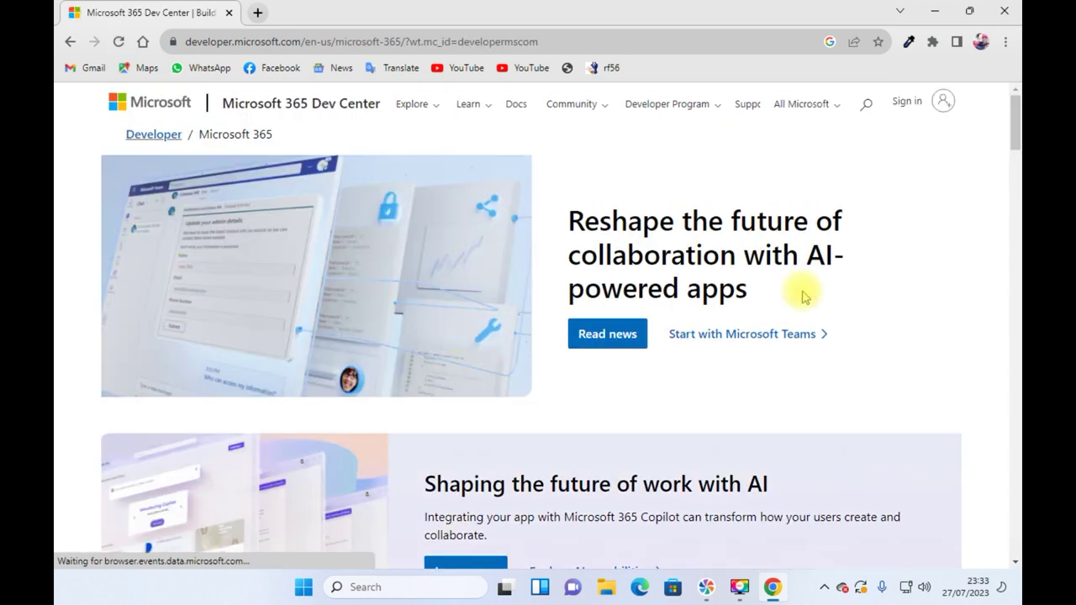
scroll(805, 296, down, 20)
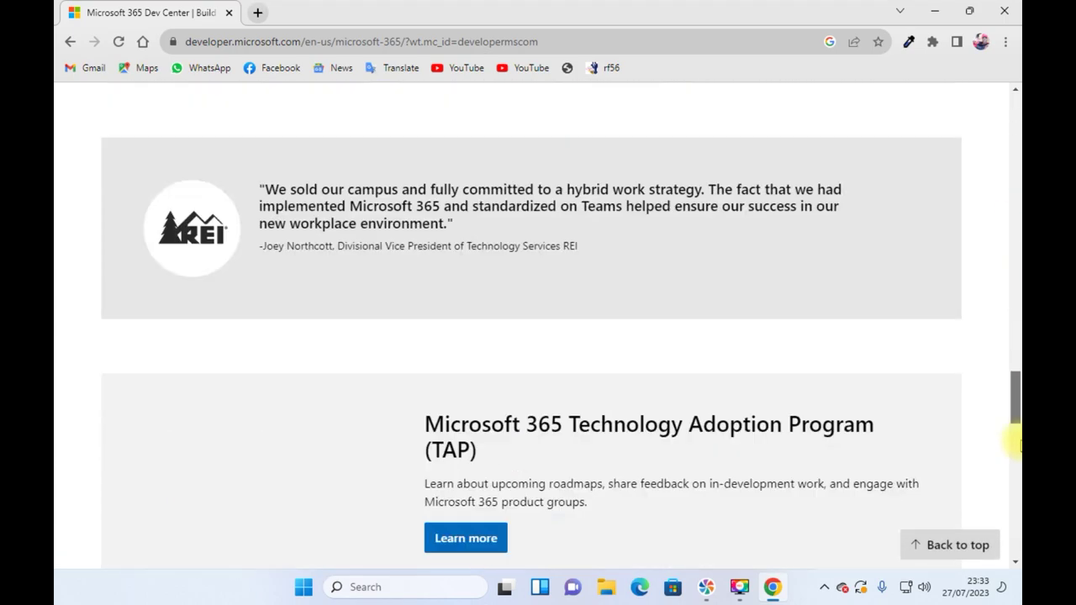
drag(1017, 444, 1017, 487)
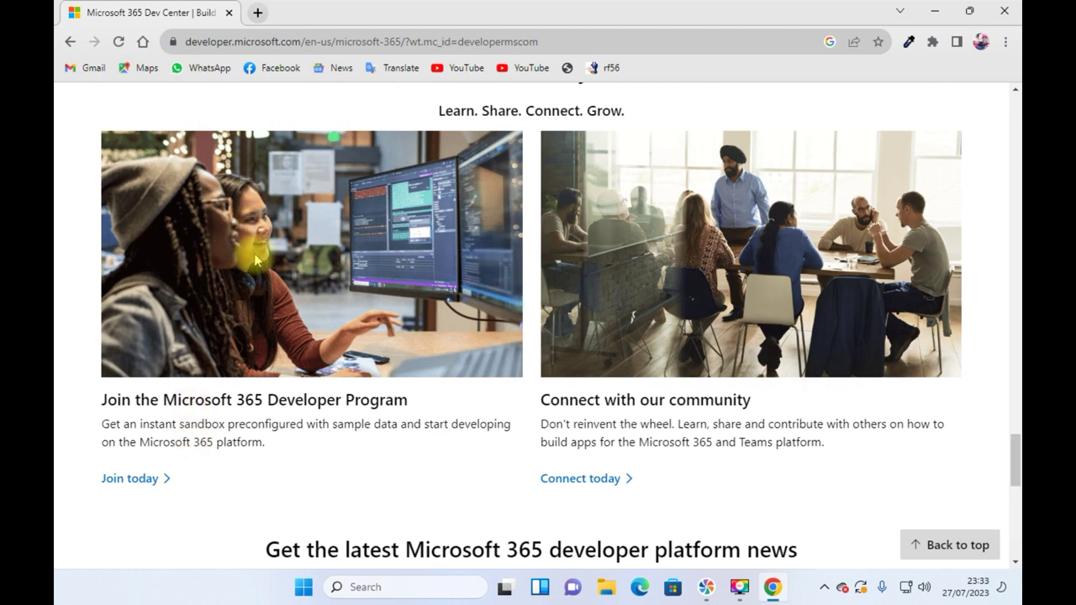
drag(101, 400, 413, 409)
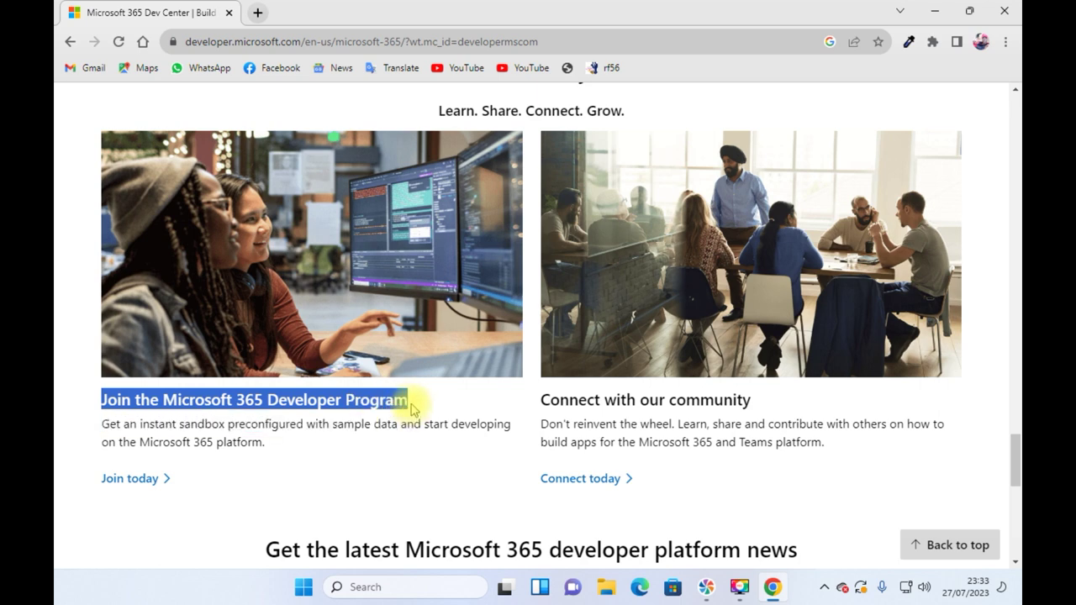
click(127, 481)
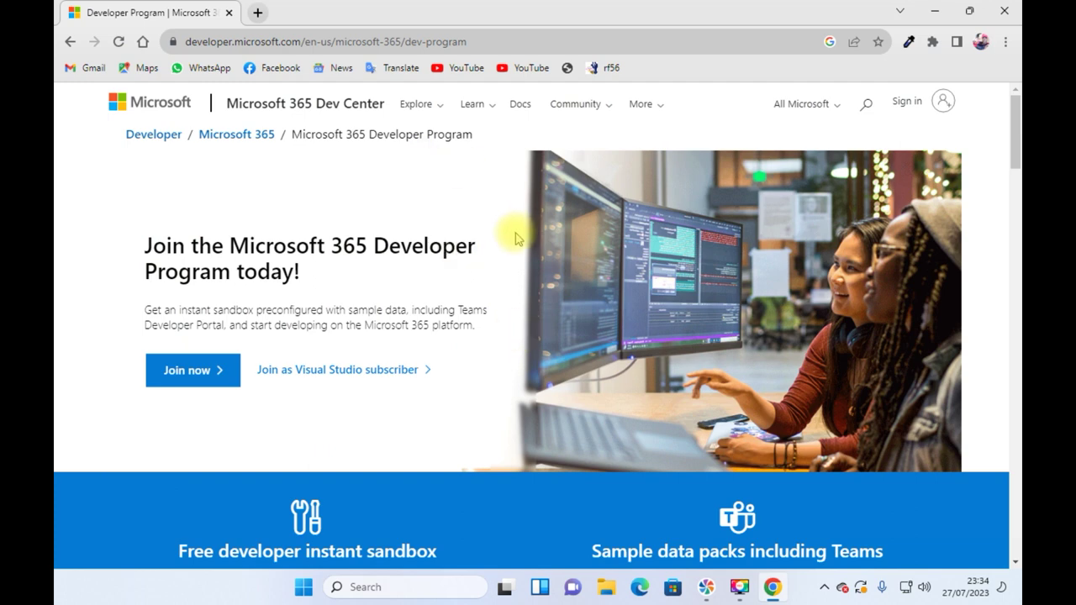
- Choose Join now, then pick 'Create one!' on the sign-in page to start a new account
click(186, 374)
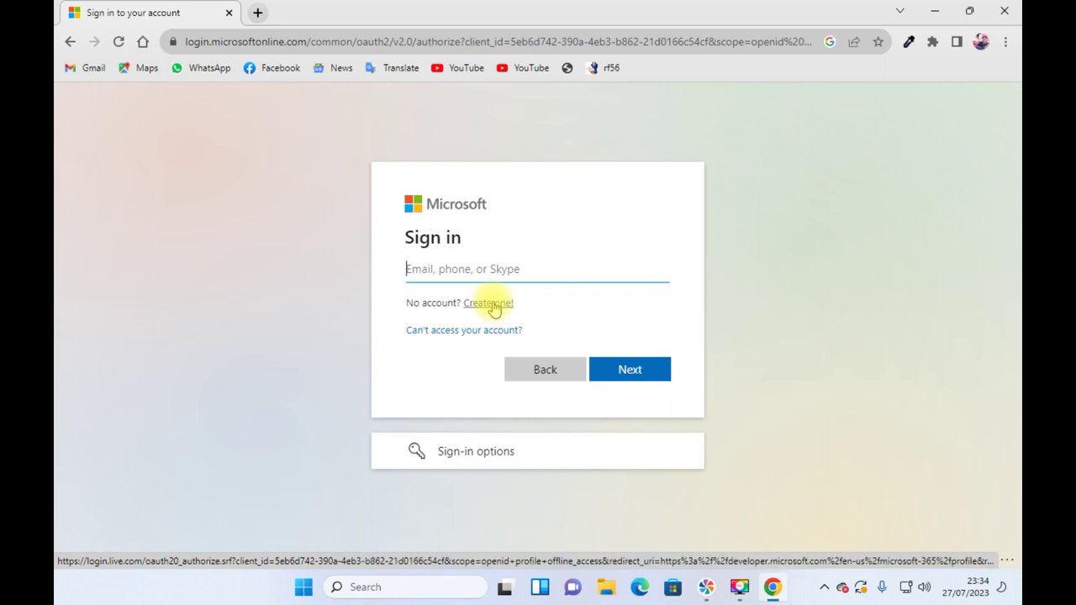
click(493, 304)
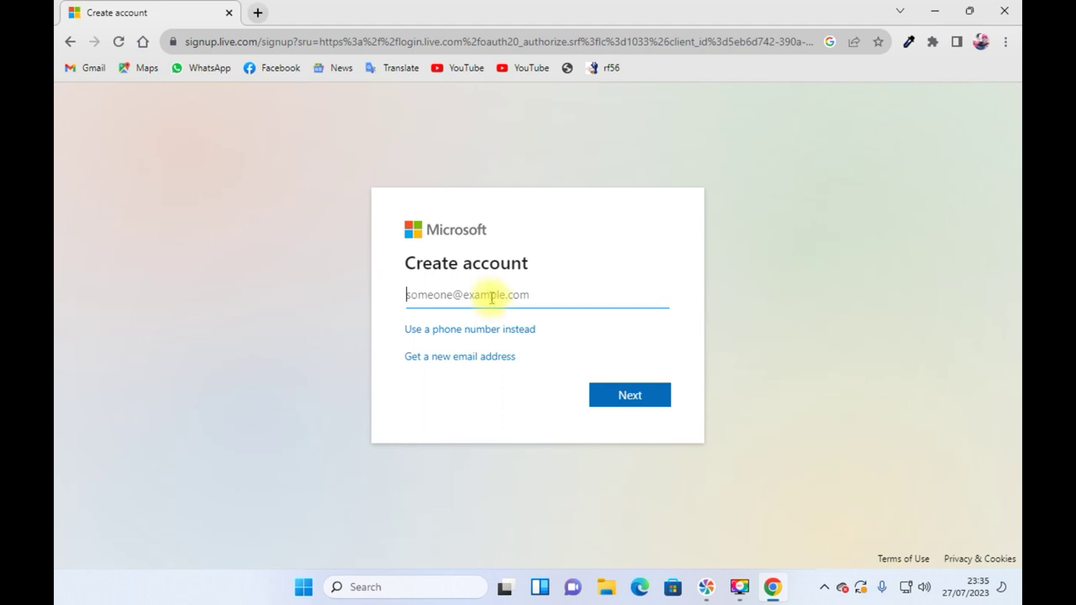
- Enter the user's Gmail address in the Create account form and submit it
click(479, 297)
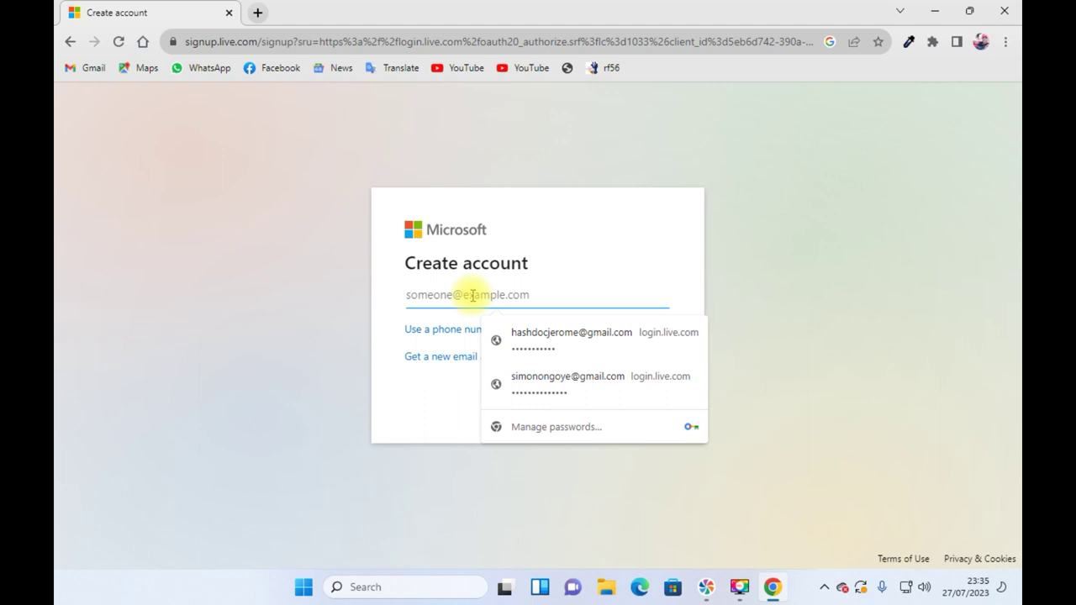
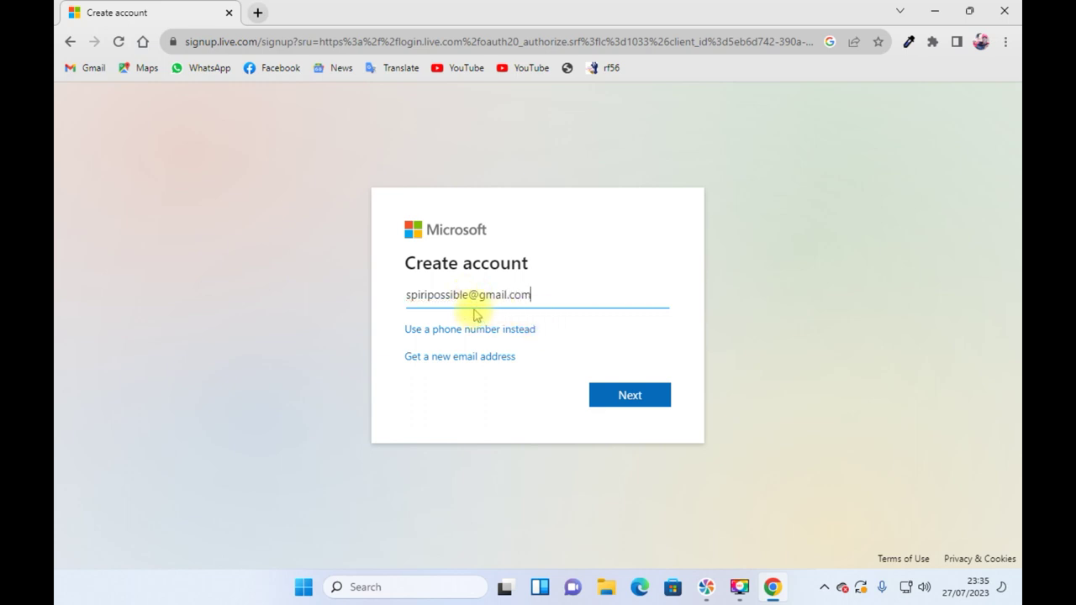
click(631, 395)
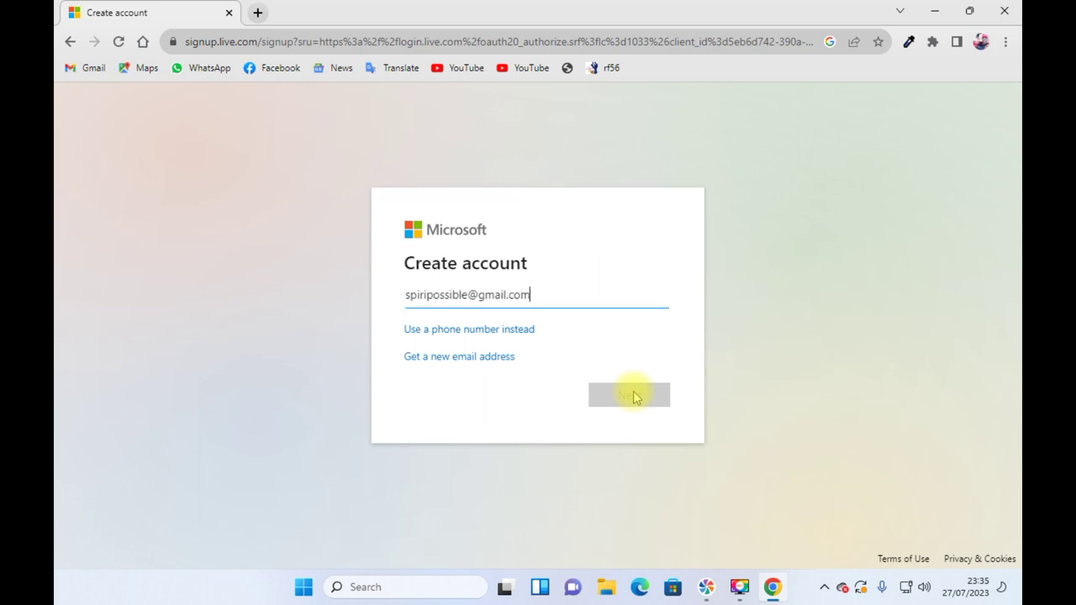
- Set and submit the new account password, then open a second browser tab for Gmail
click(516, 346)
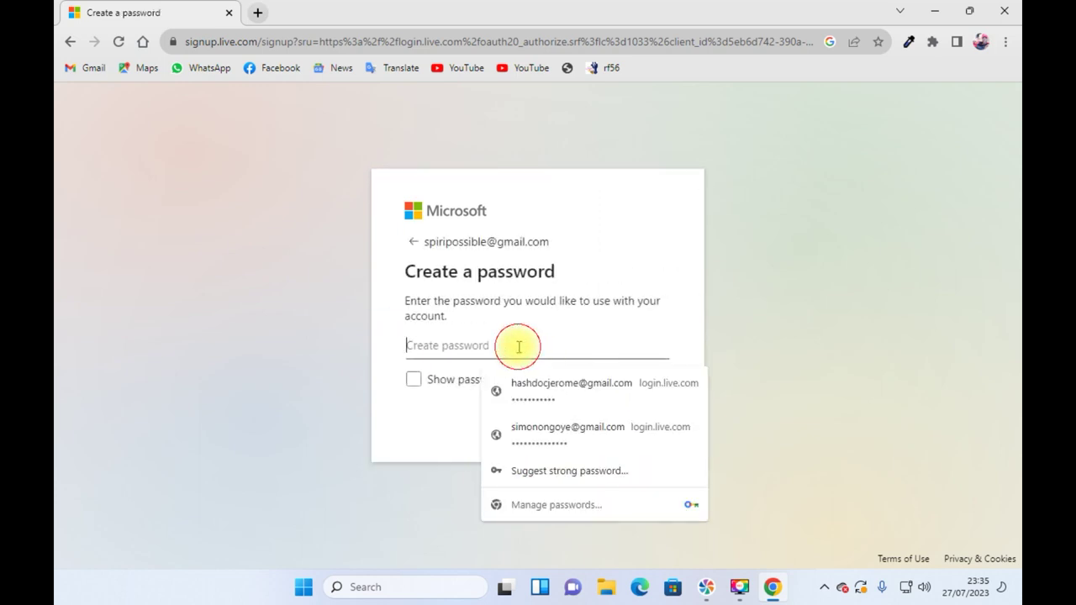
key(Caps_Lock)
text(•)
key(Caps_Lock)
text(•••••)
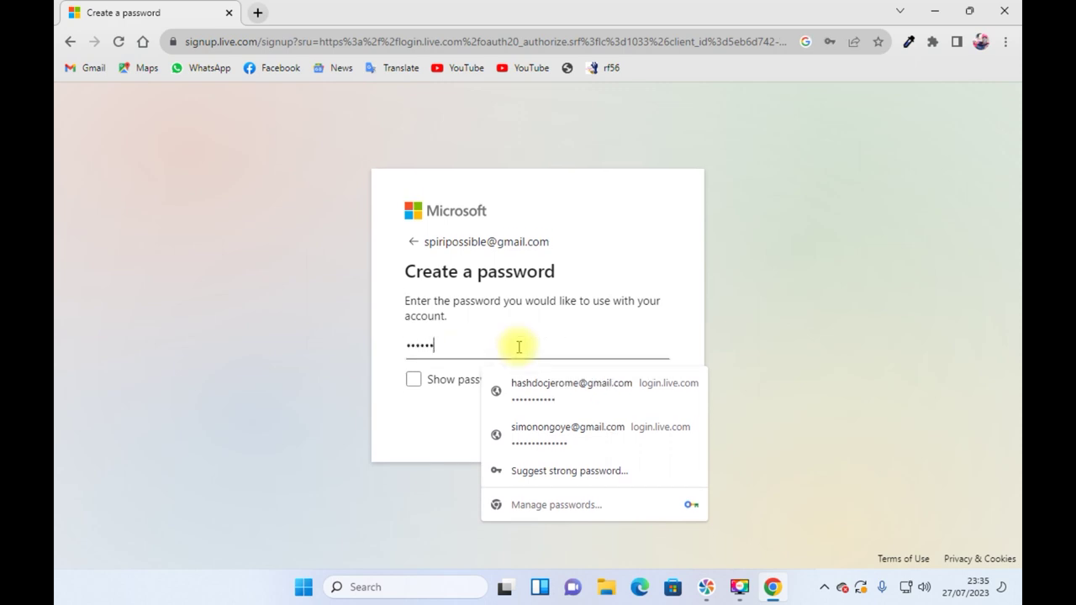
text(••)
click(427, 428)
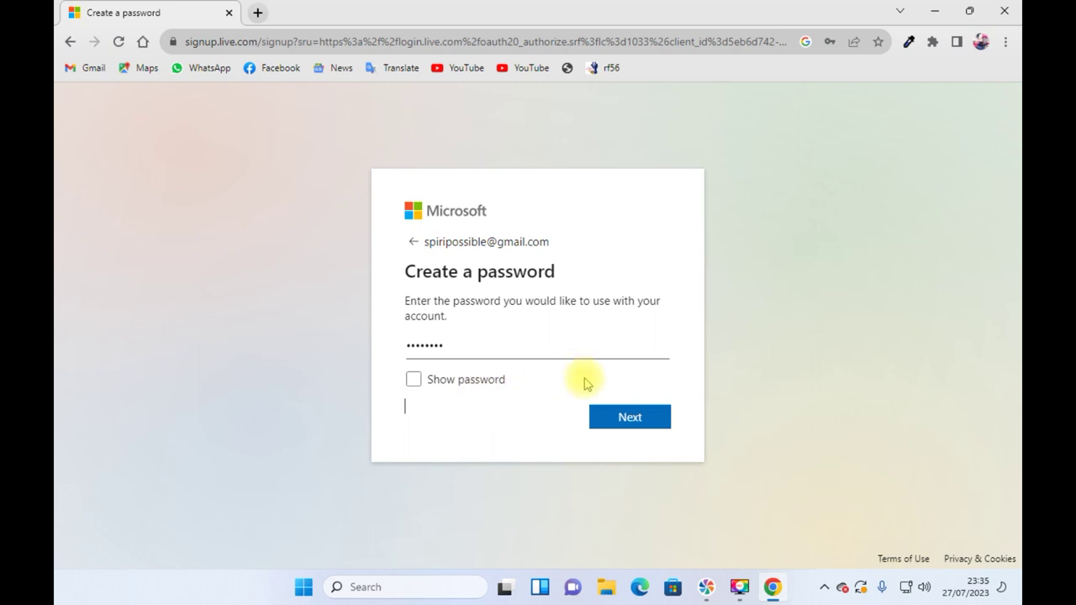
click(624, 413)
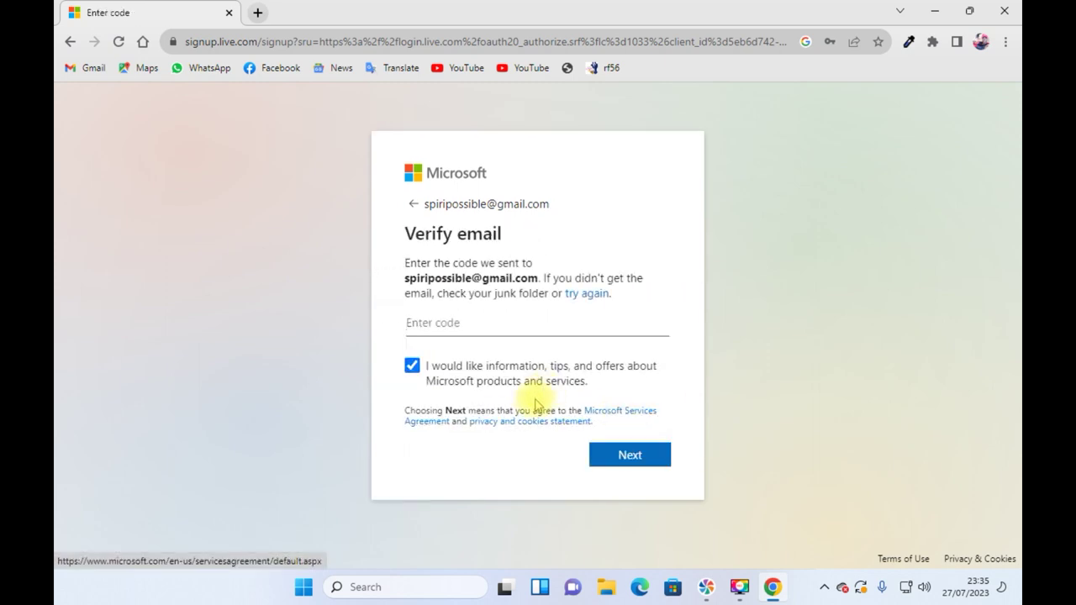
click(472, 321)
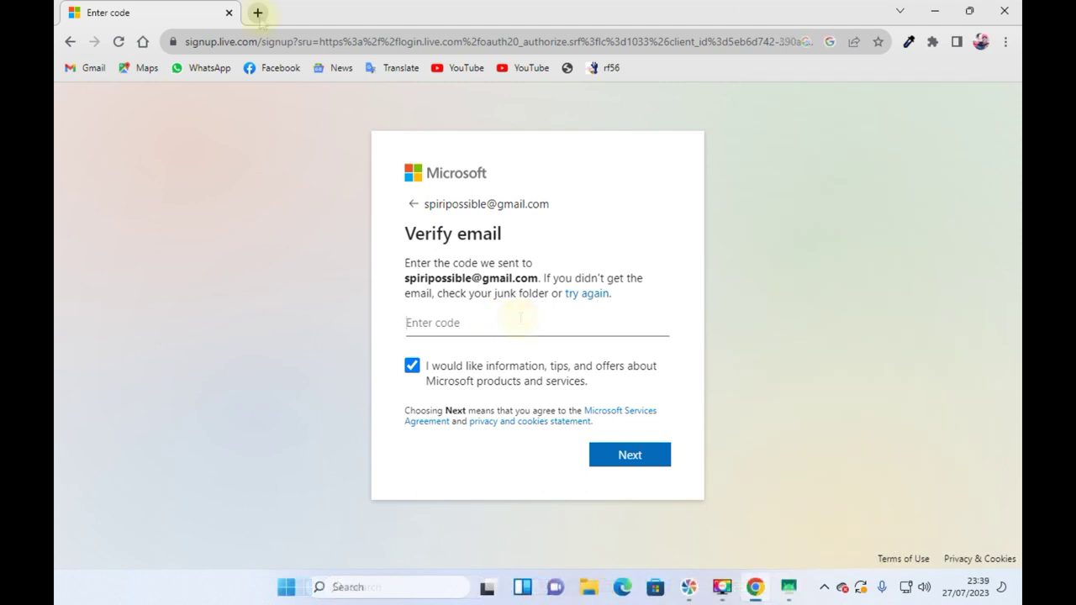
click(259, 12)
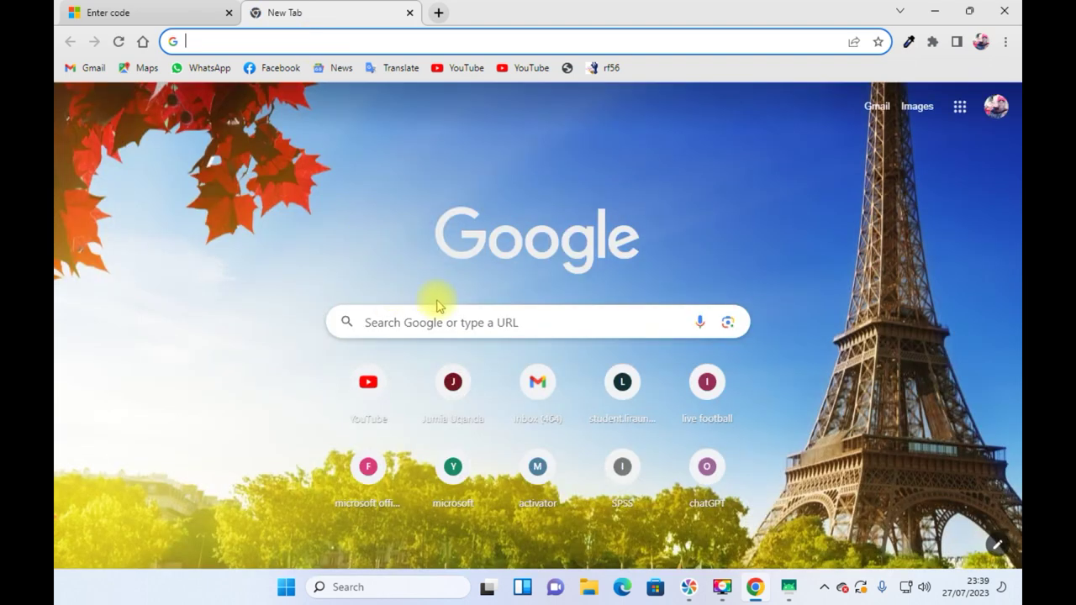
- Start Gmail sign-in with the other Gmail address, then return to the verify-email page
click(535, 371)
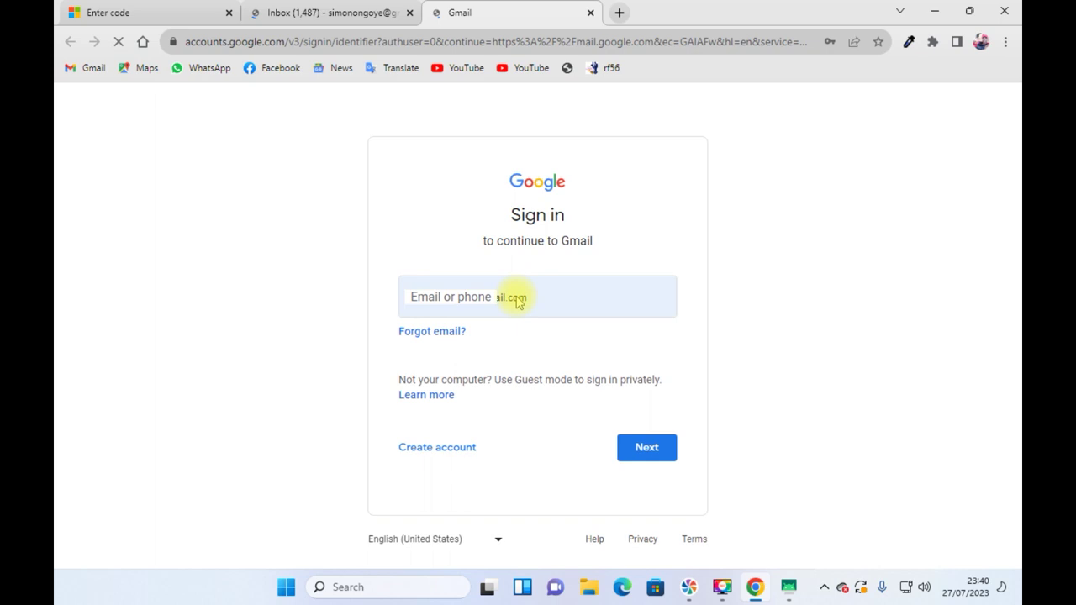
click(516, 301)
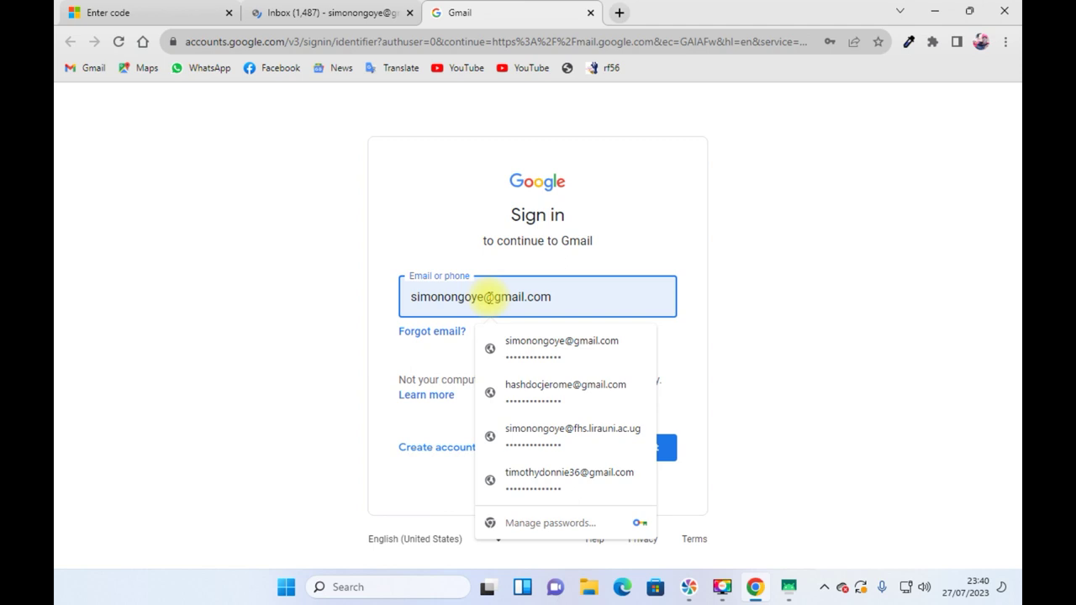
key(BackSpace)
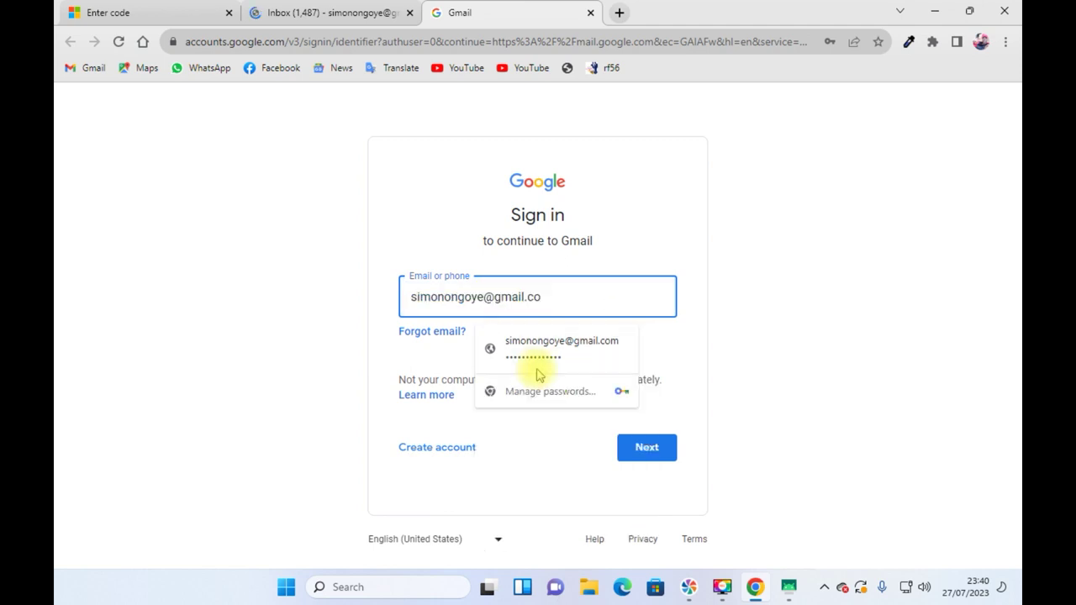
key(ctrl+a)
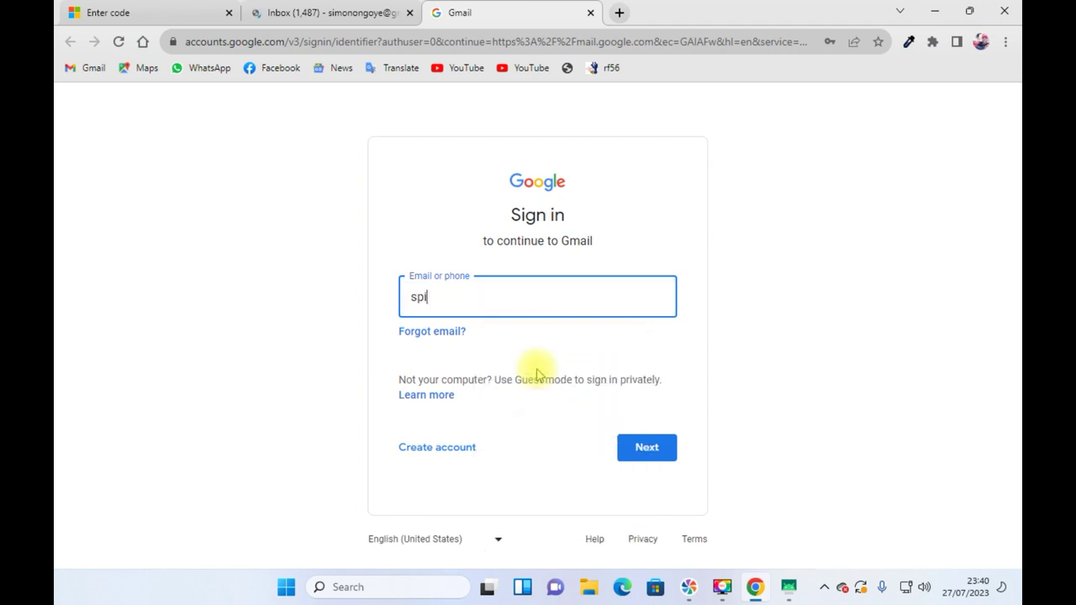
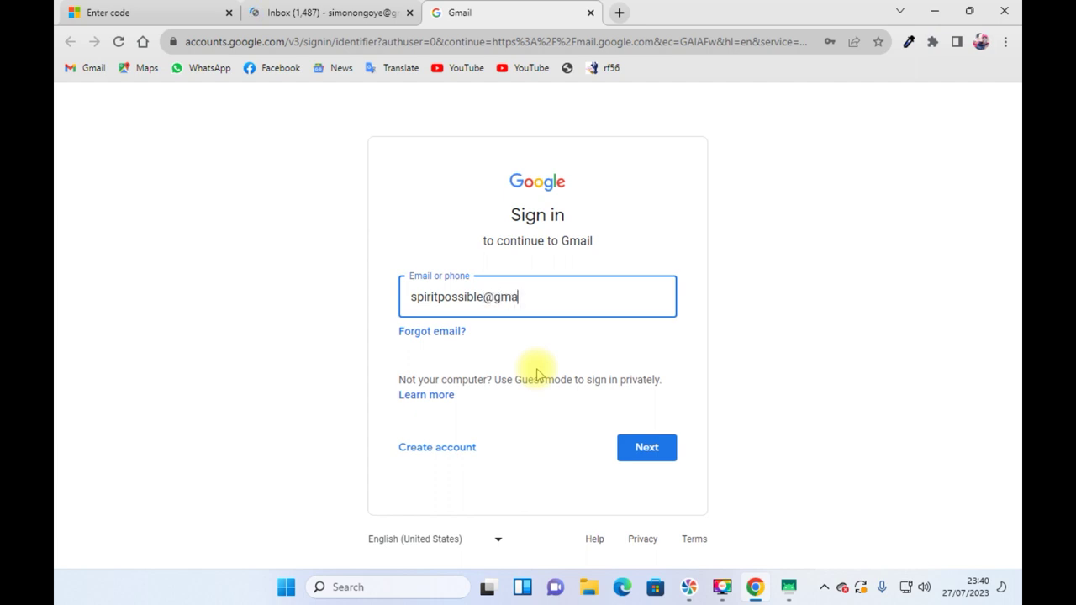
click(644, 447)
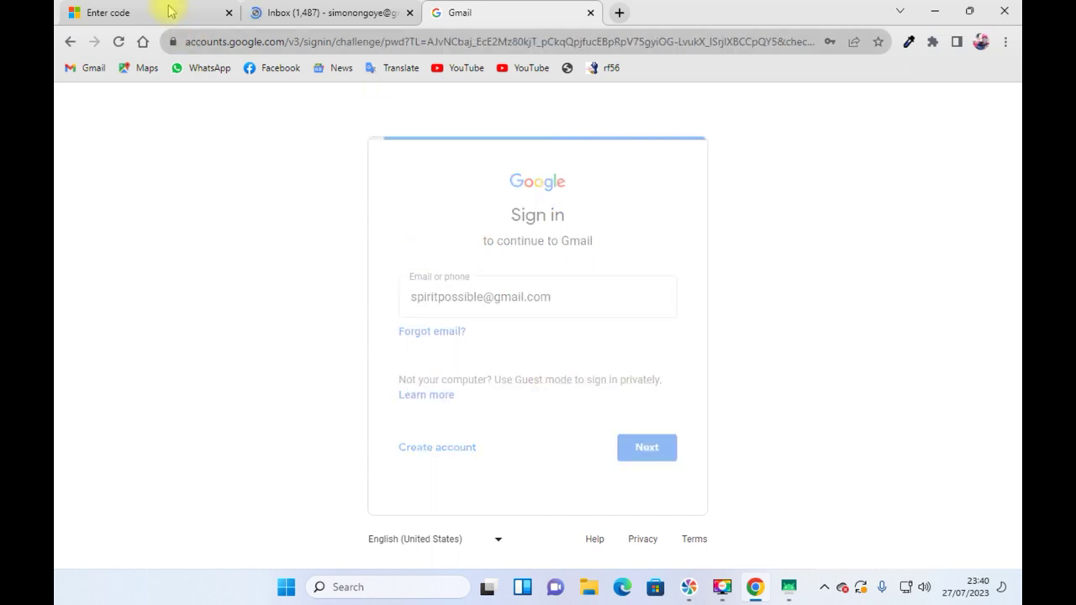
click(170, 11)
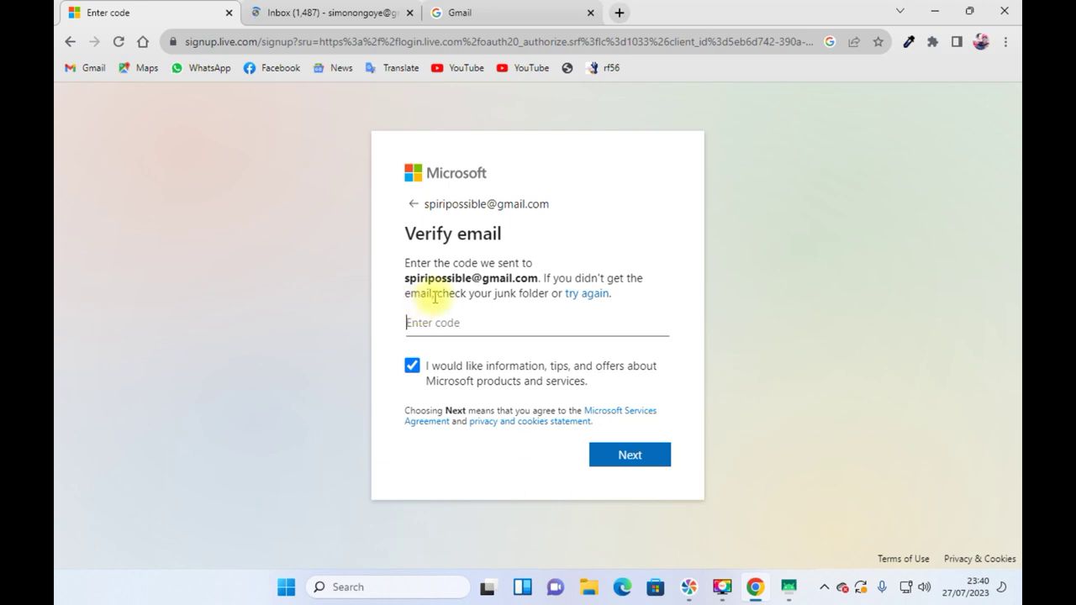
- Finish the Gmail sign-in by entering the account password
key(ctrl+shift+Tab)
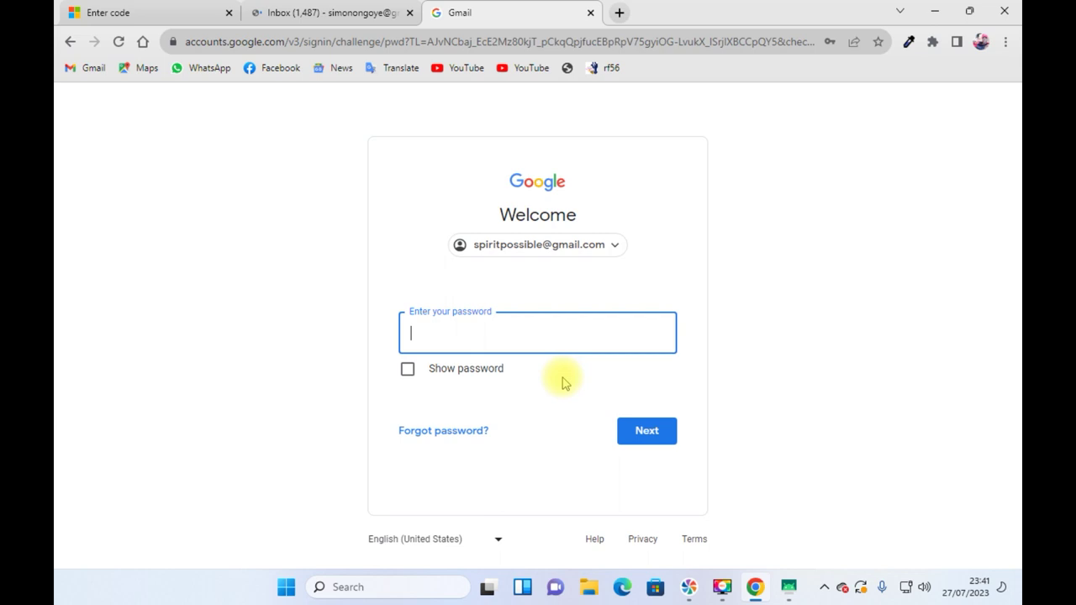
text(•••)
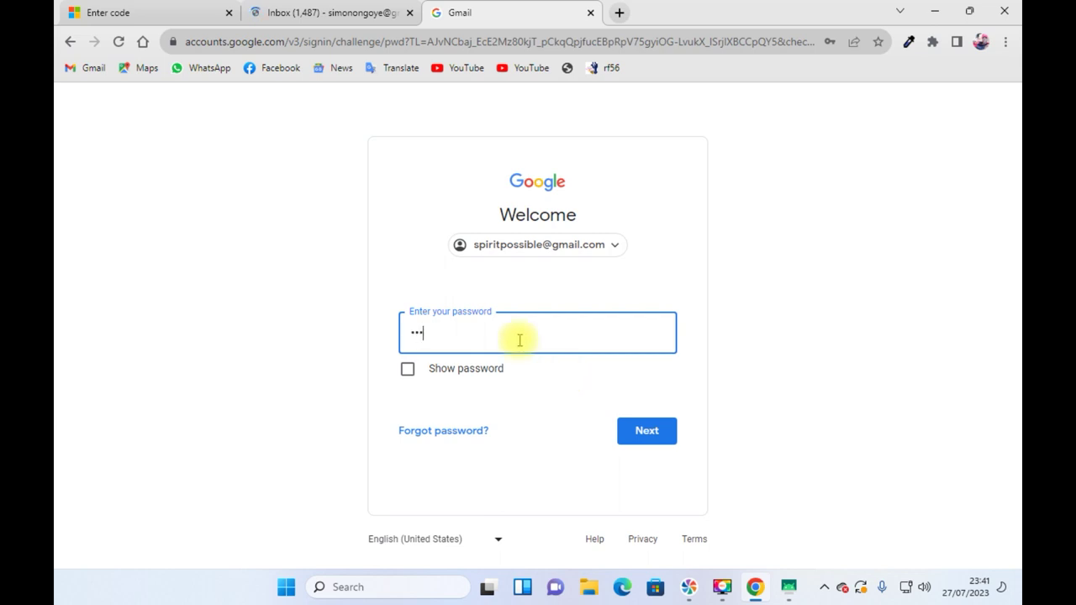
text(••••••)
click(647, 432)
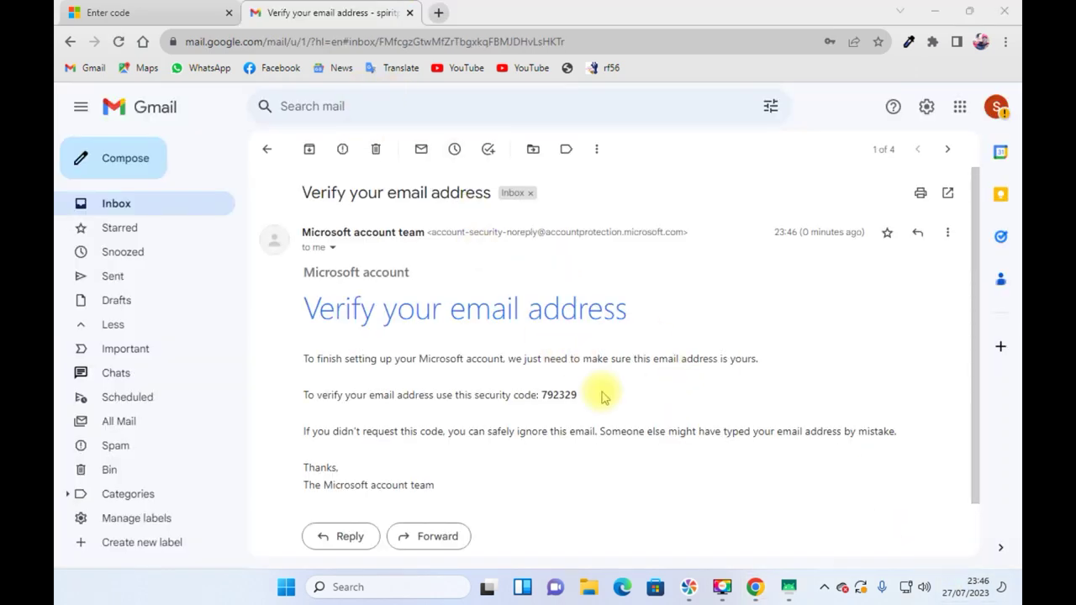
- Copy the security code from the Microsoft email into the verify-email page and submit it
drag(577, 394, 545, 397)
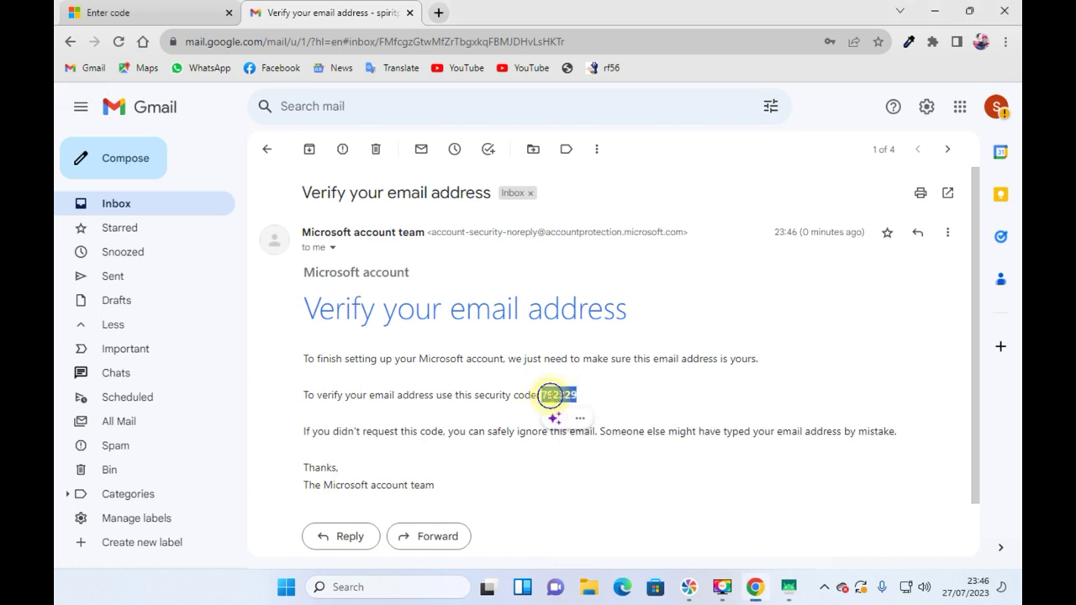
right_click(547, 396)
click(584, 227)
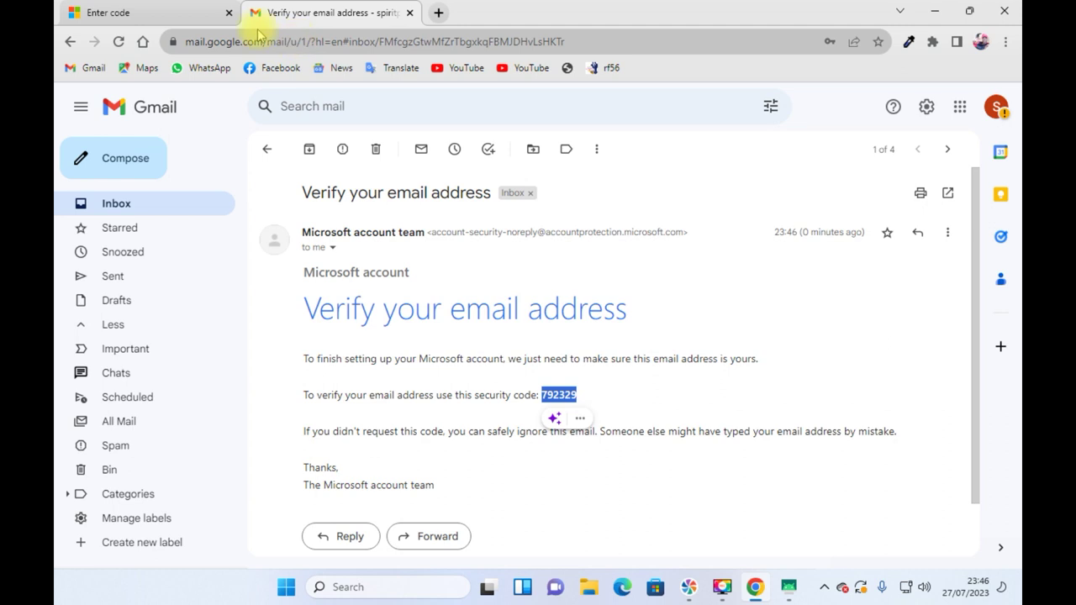
click(138, 10)
right_click(462, 334)
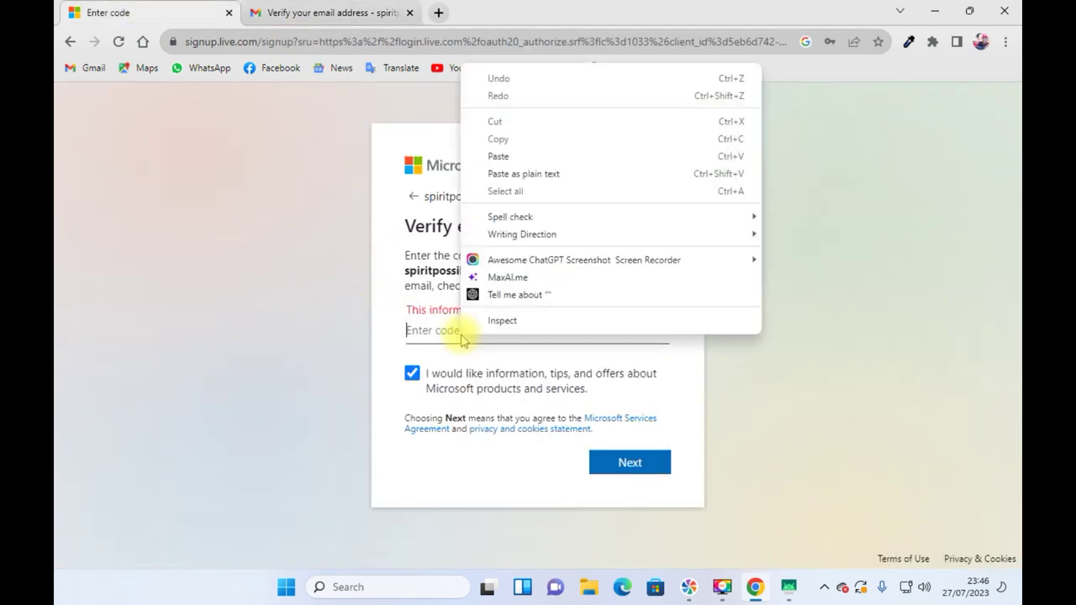
click(509, 158)
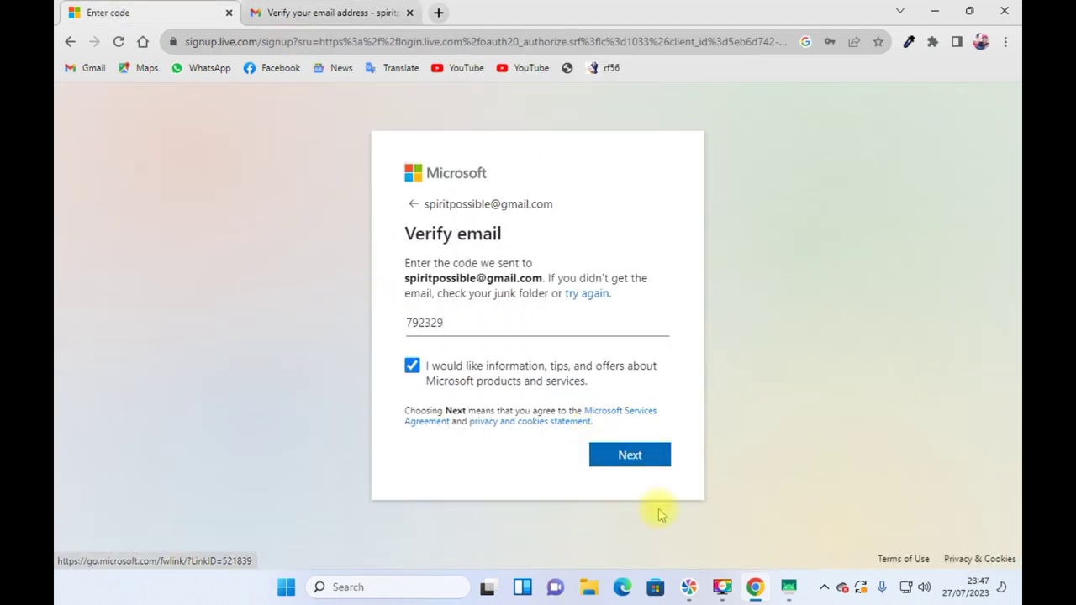
mouse_move(788, 586)
click(860, 504)
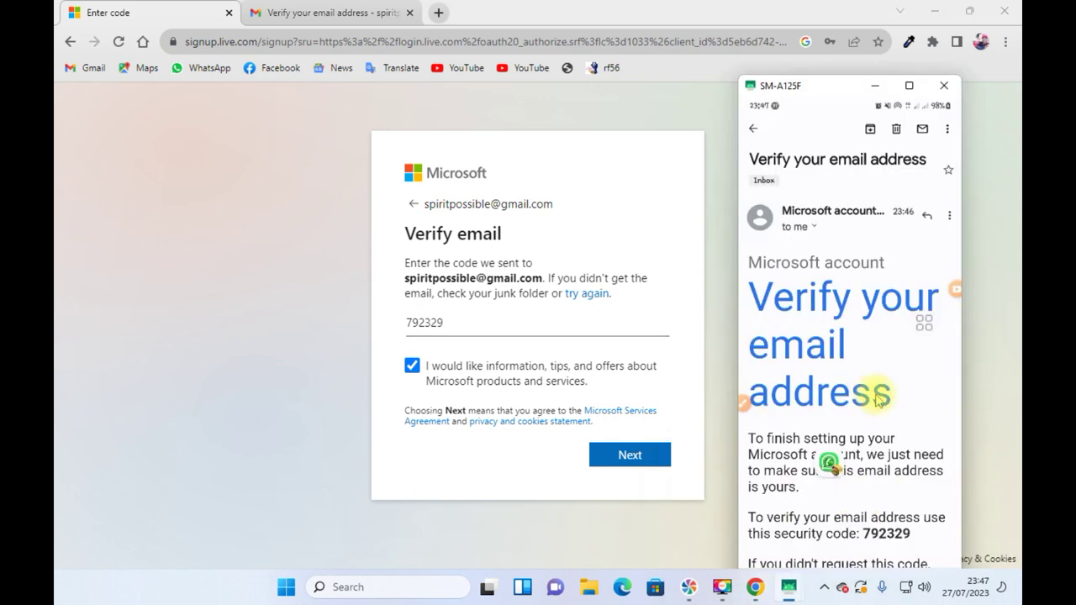
drag(871, 392, 859, 295)
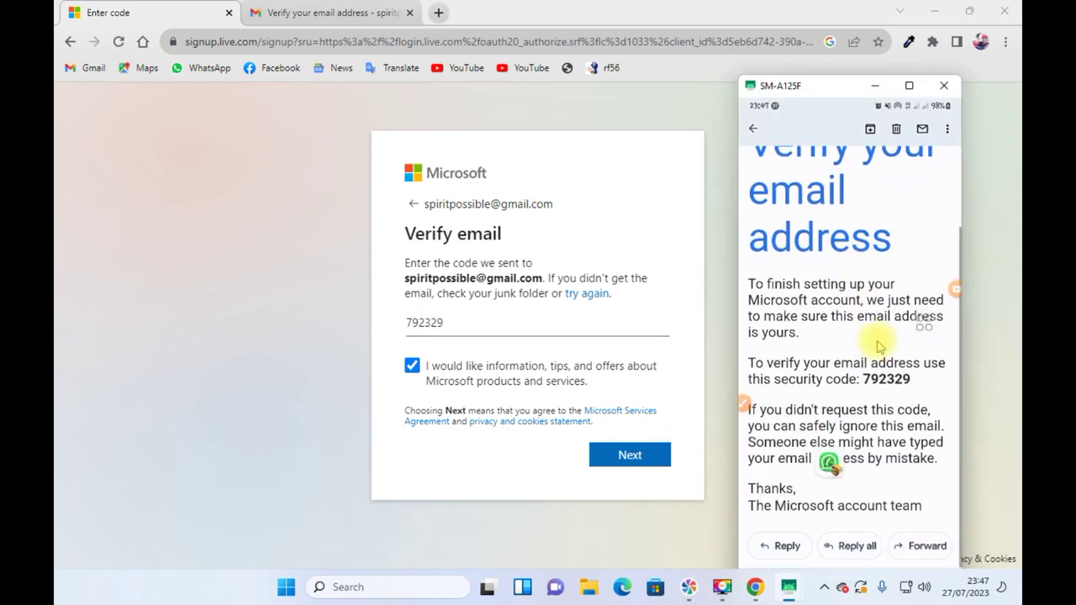
drag(908, 384, 882, 383)
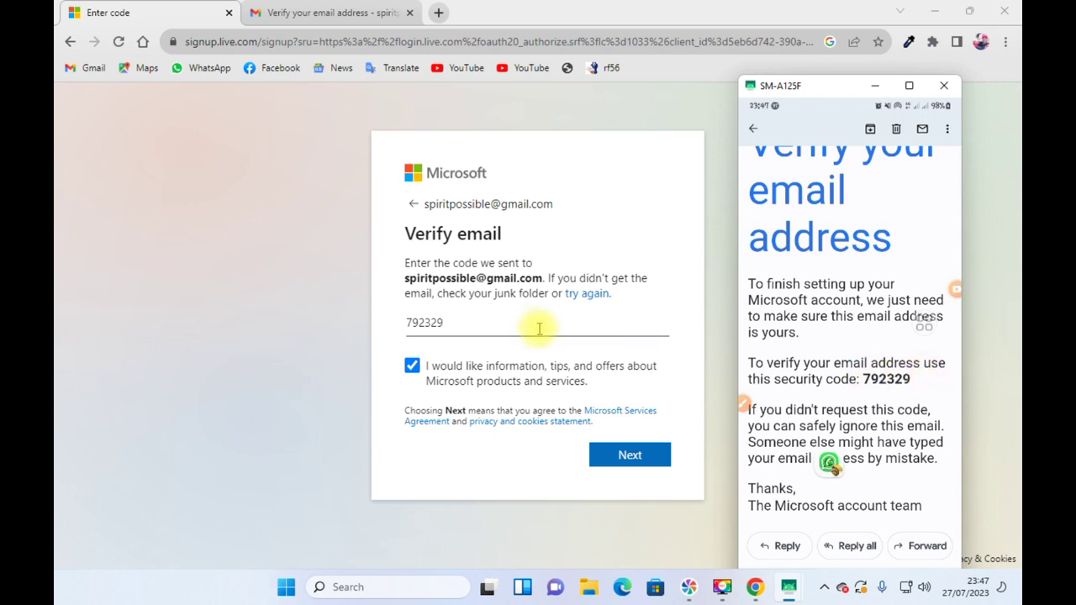
click(624, 459)
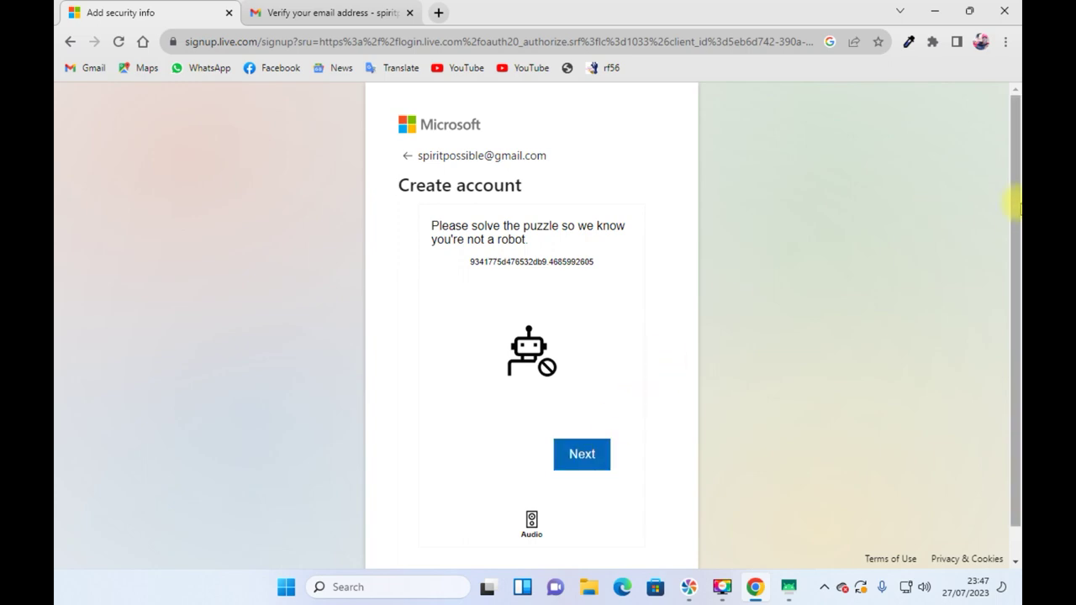
- Continue to the robot check, switch it to the audio challenge, and play the clip
scroll(1015, 205, down, 1)
click(585, 429)
click(505, 491)
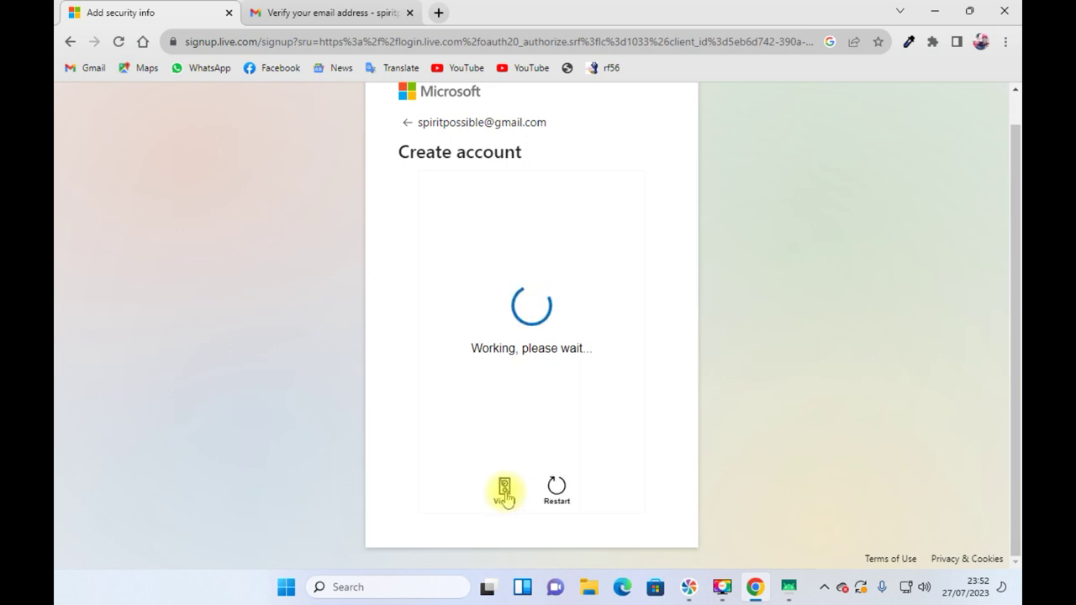
click(456, 373)
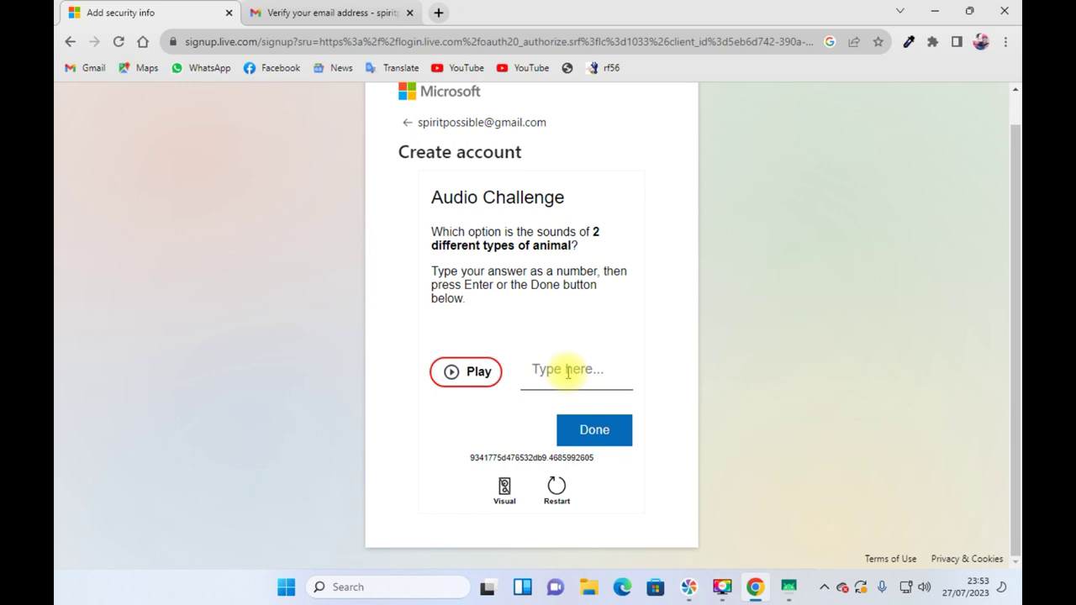
- Answer three audio rounds with options 2, 3 and 1, playing each following clip
click(568, 371)
text(2)
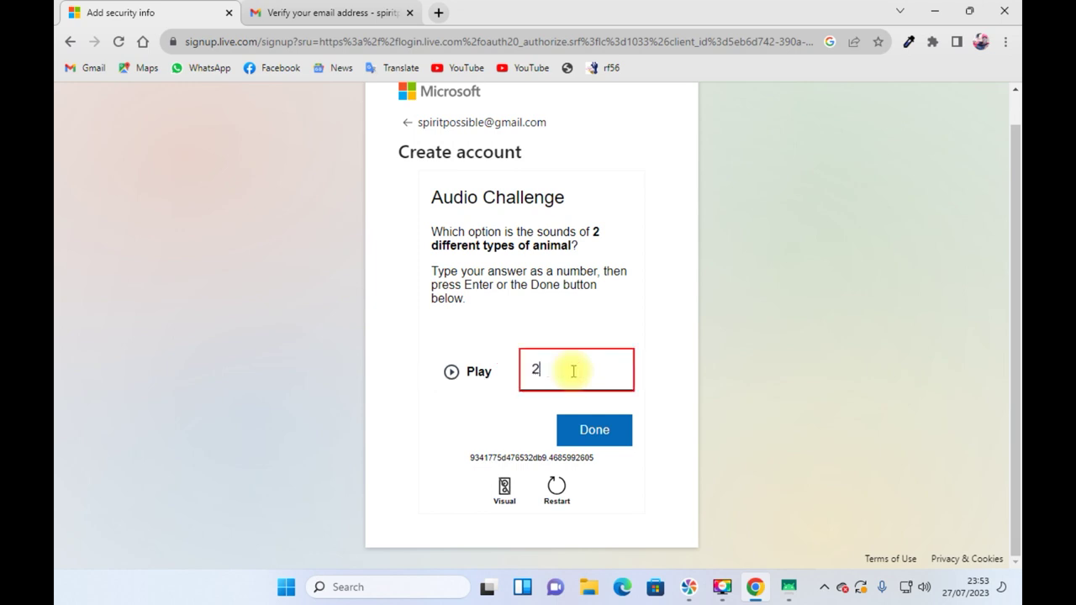
click(587, 430)
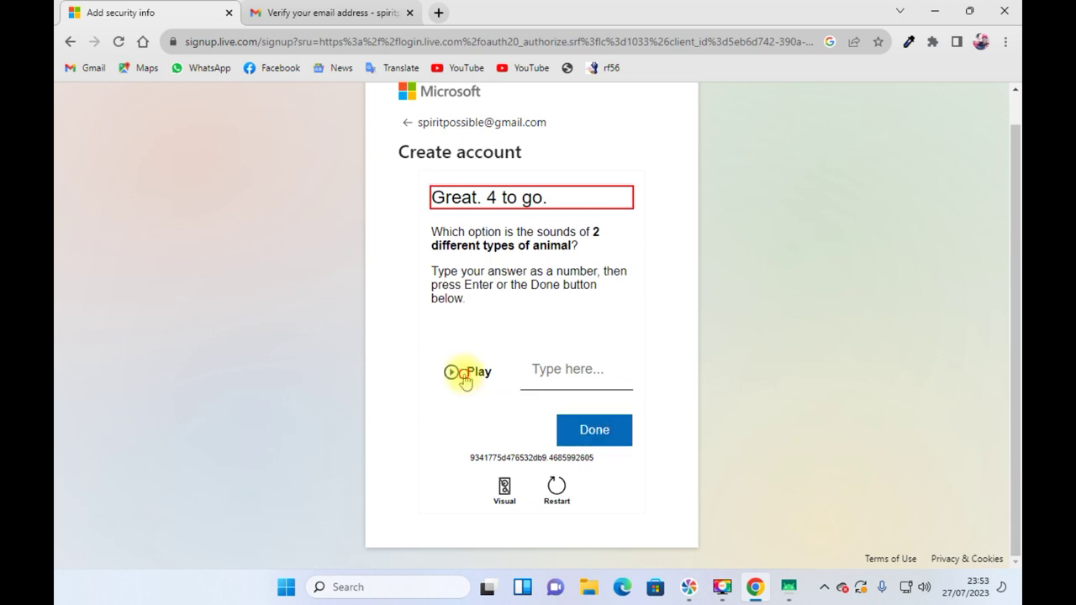
click(465, 378)
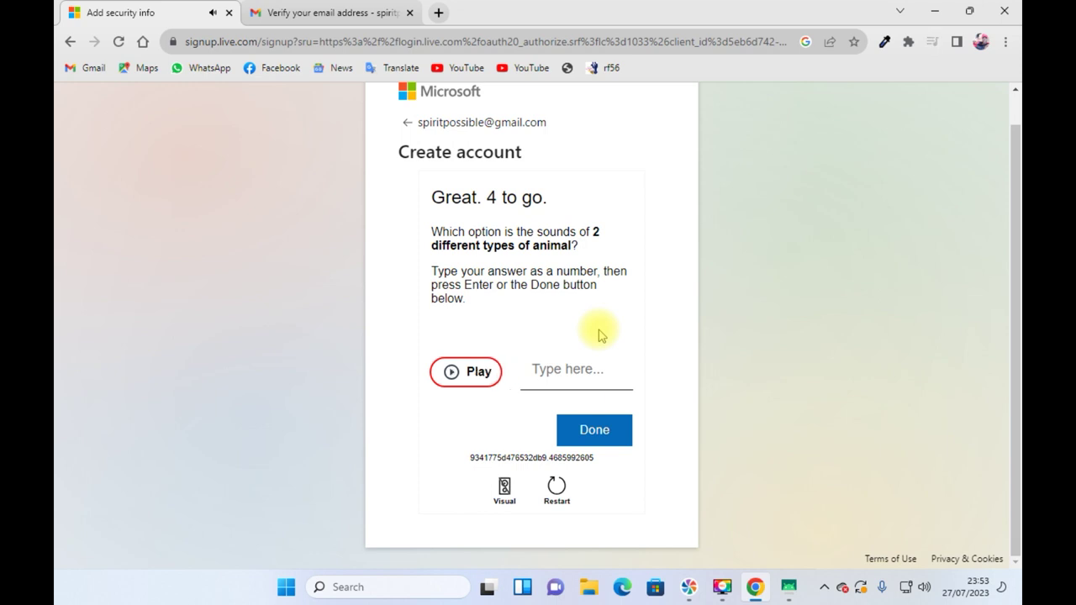
click(565, 377)
text(3)
click(591, 430)
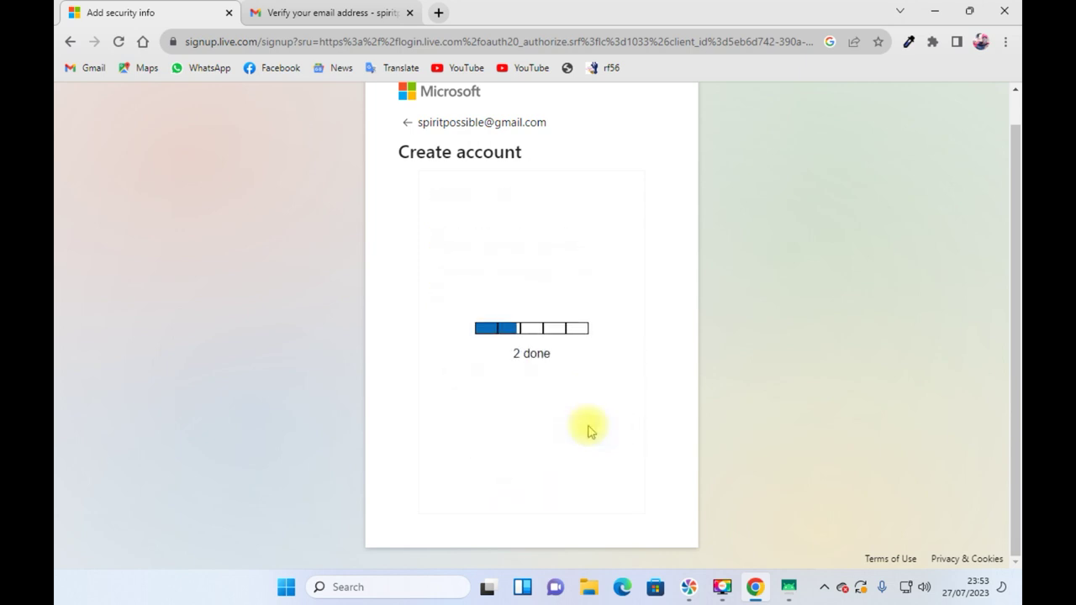
click(460, 375)
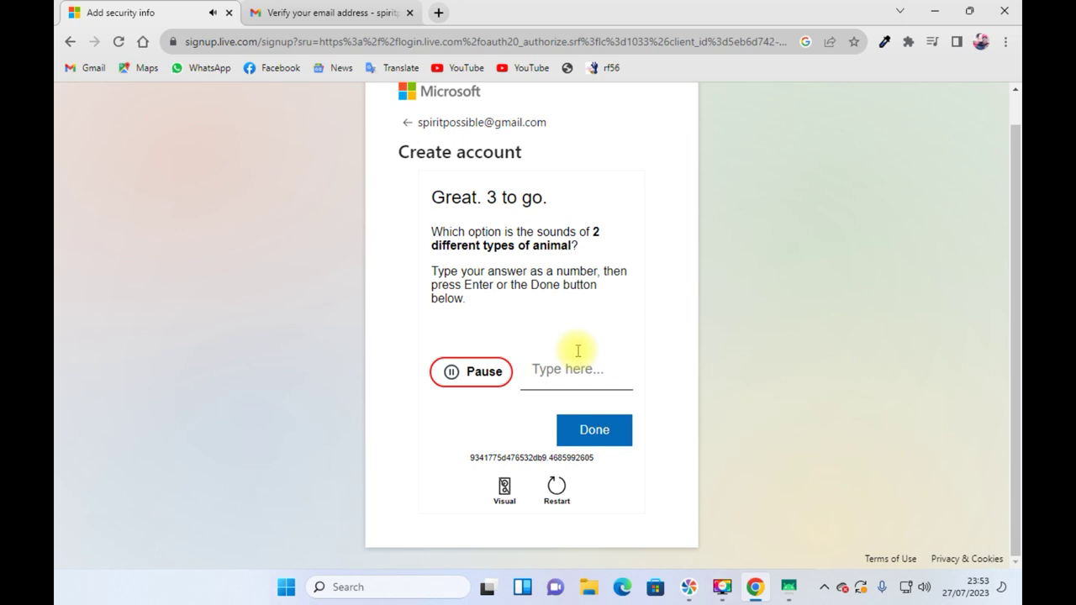
click(570, 367)
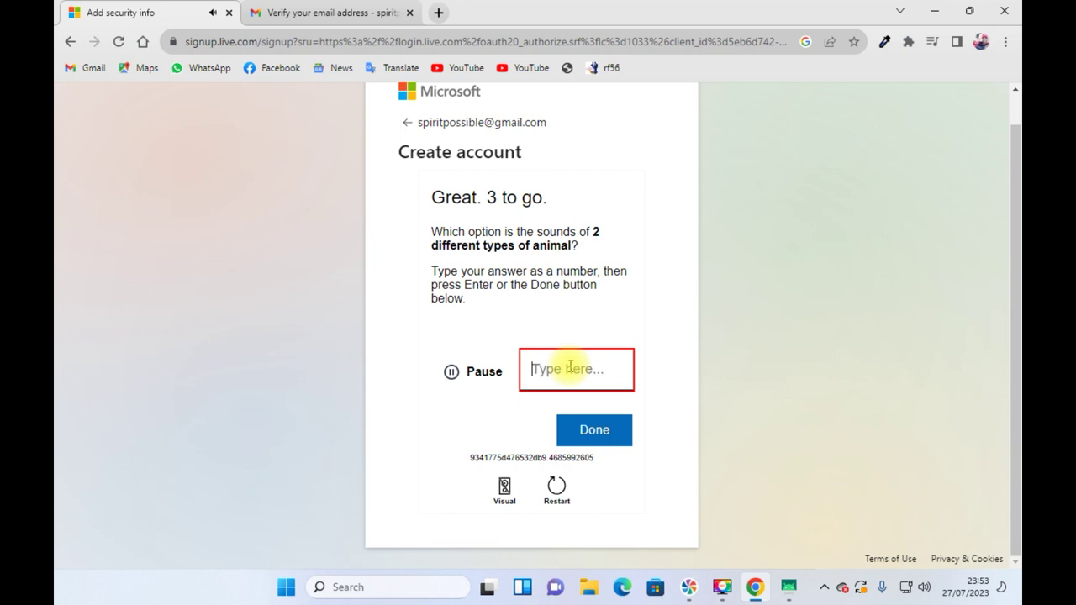
text(1)
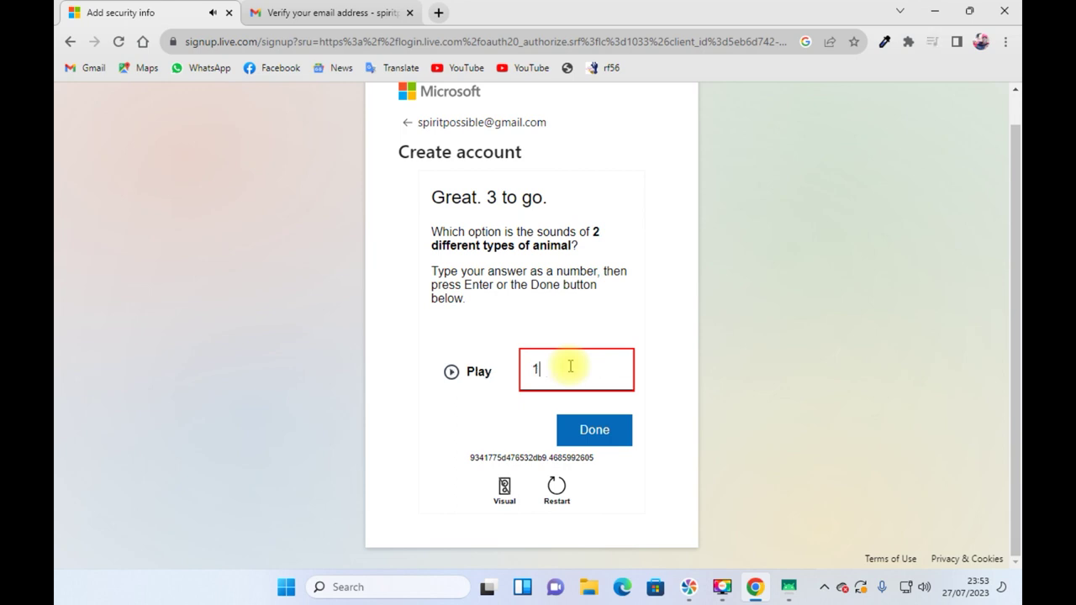
click(589, 429)
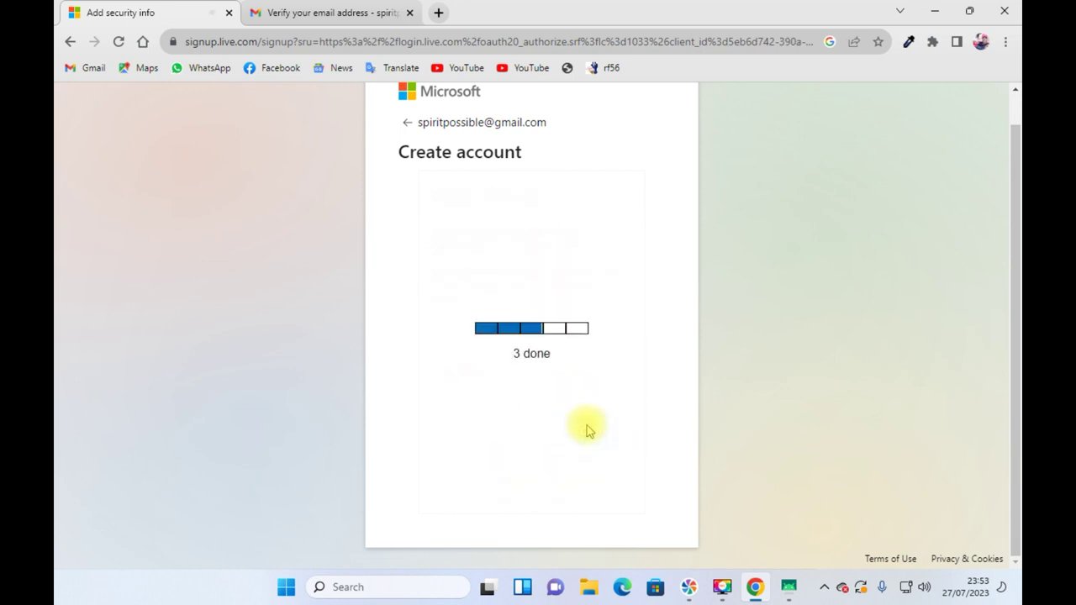
click(477, 372)
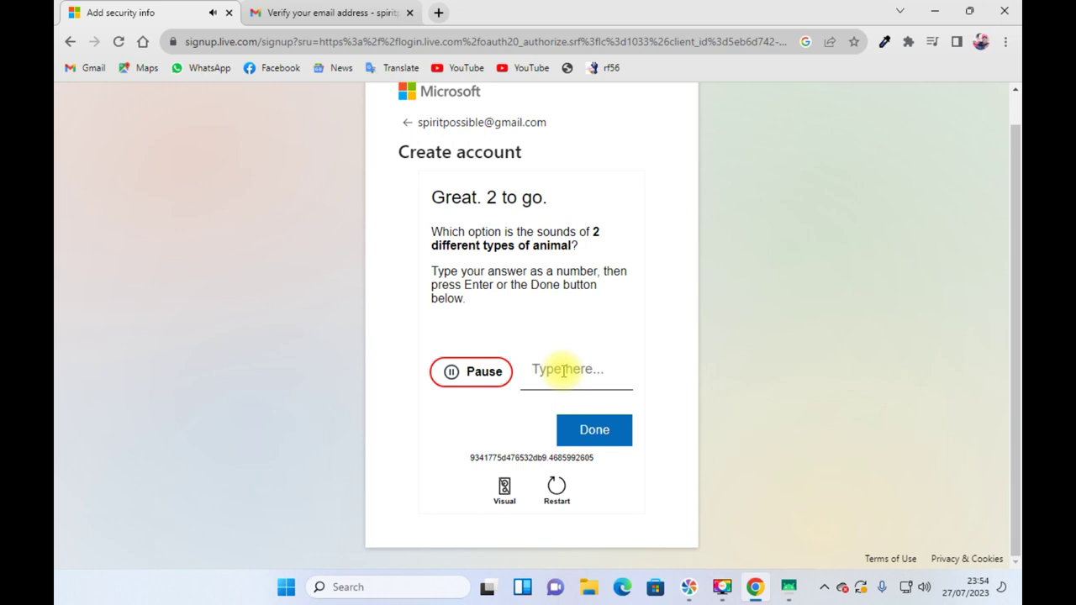
- Answer the two audio puzzles with 2 and then 1 to pass the robot check
click(563, 371)
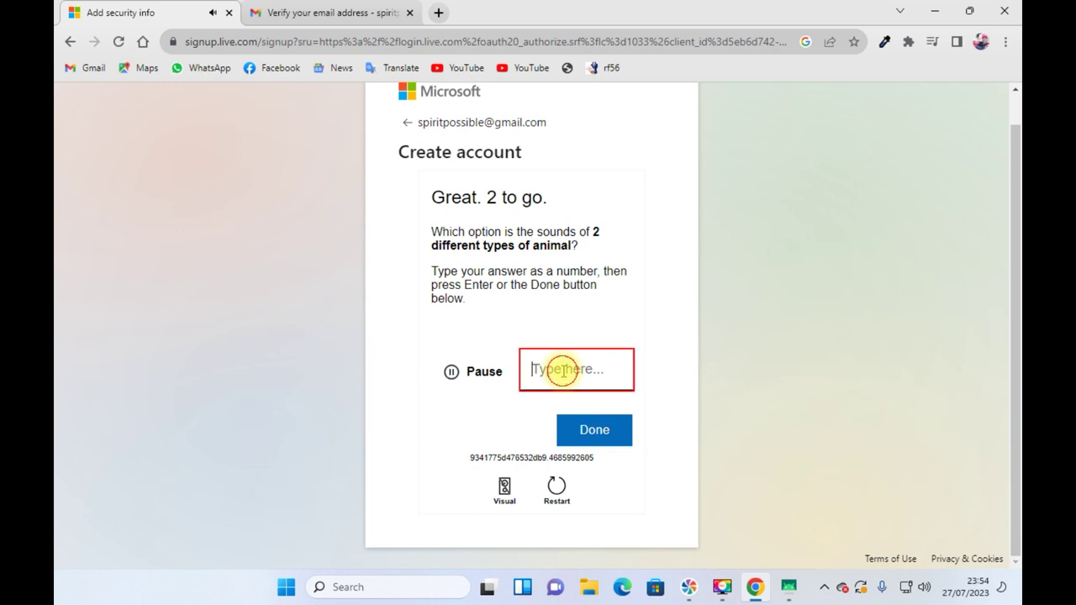
text(2)
click(591, 432)
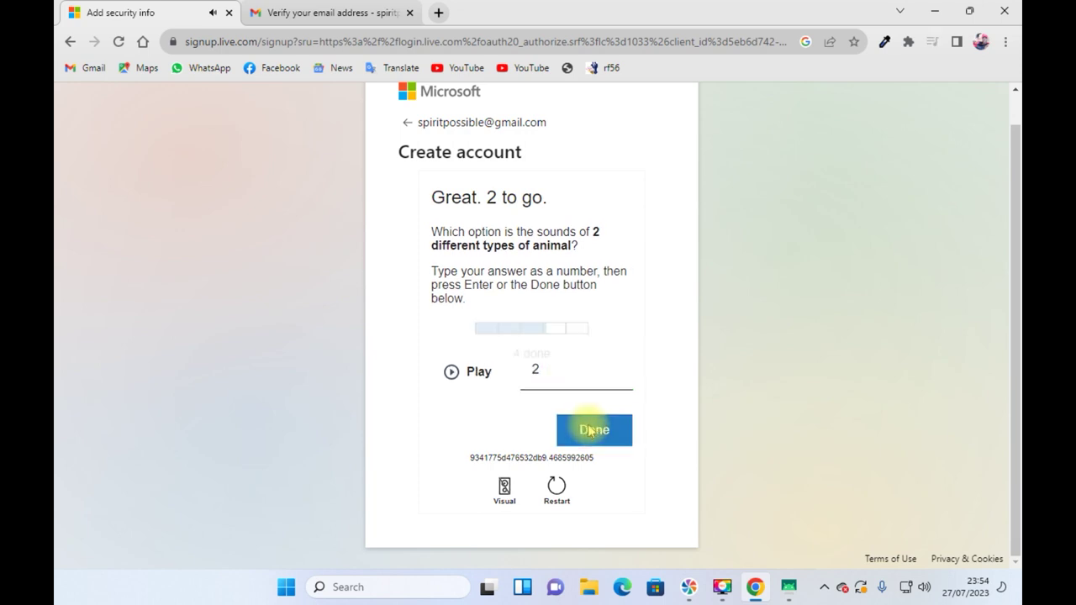
click(478, 377)
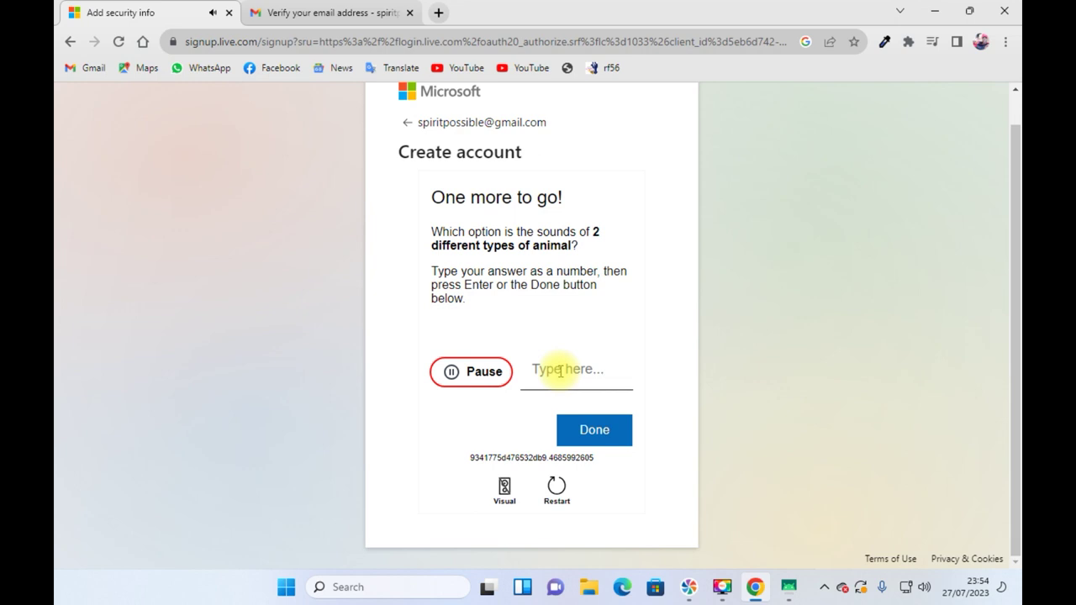
click(559, 371)
text(1)
click(580, 428)
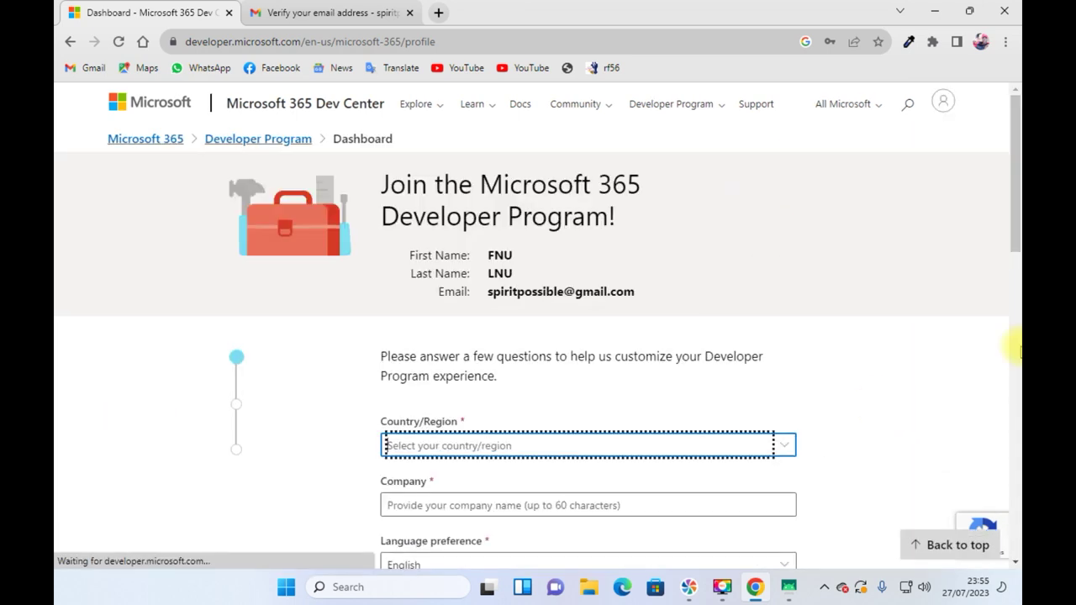
- Set Country/Region to Uganda and enter a company name
drag(1018, 249, 1013, 244)
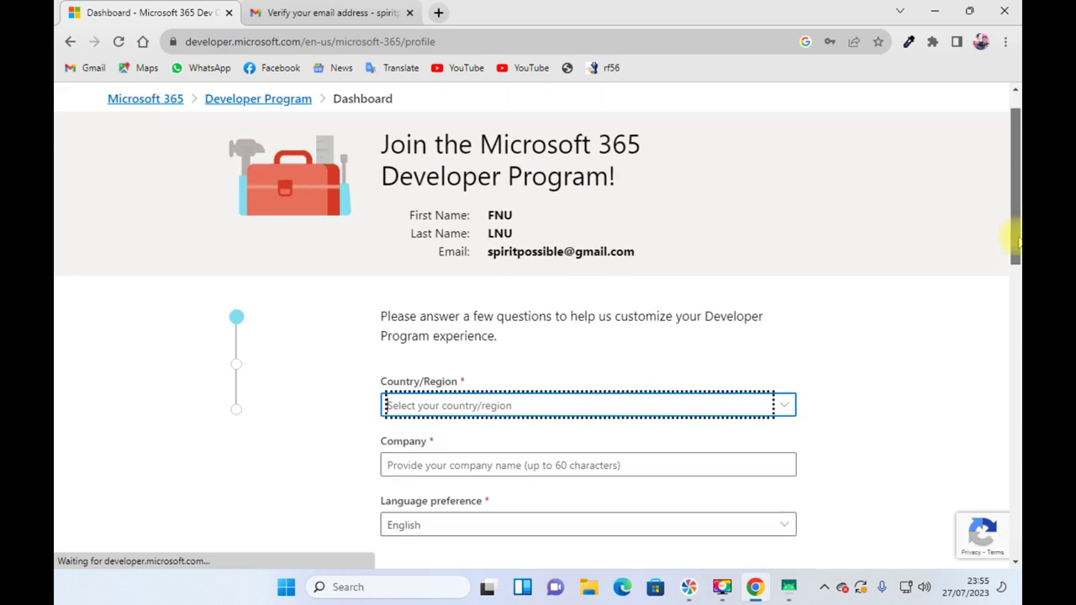
drag(1011, 180, 1014, 215)
click(781, 271)
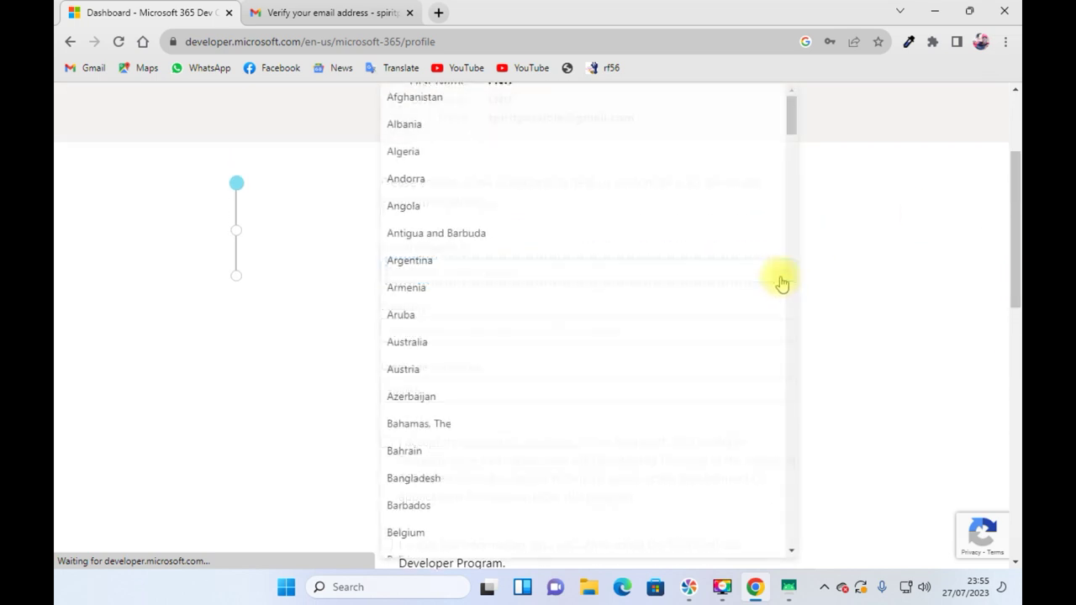
drag(790, 135, 798, 500)
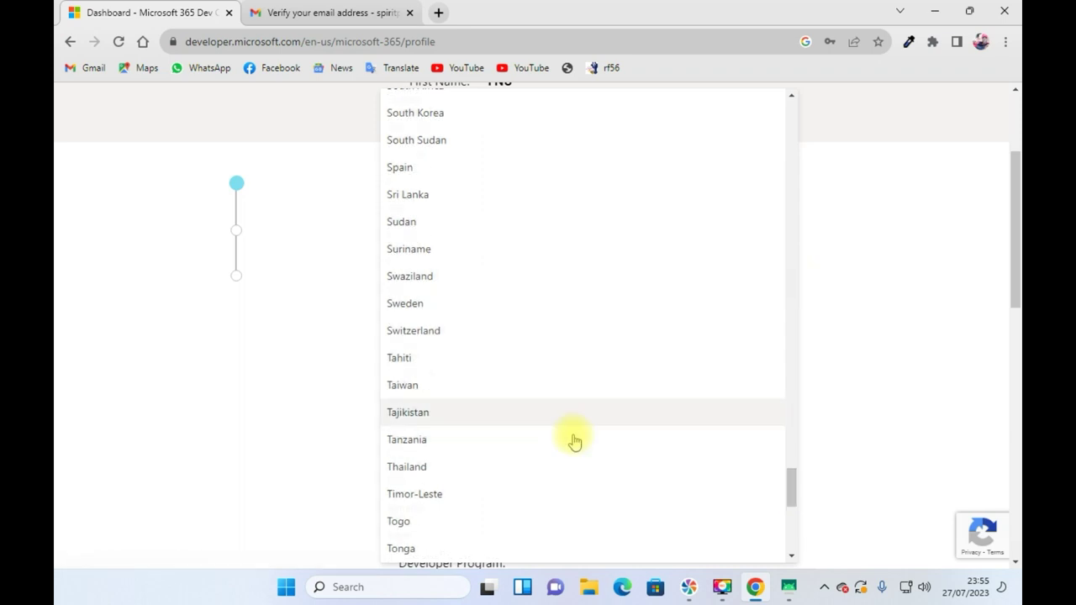
drag(790, 496, 790, 516)
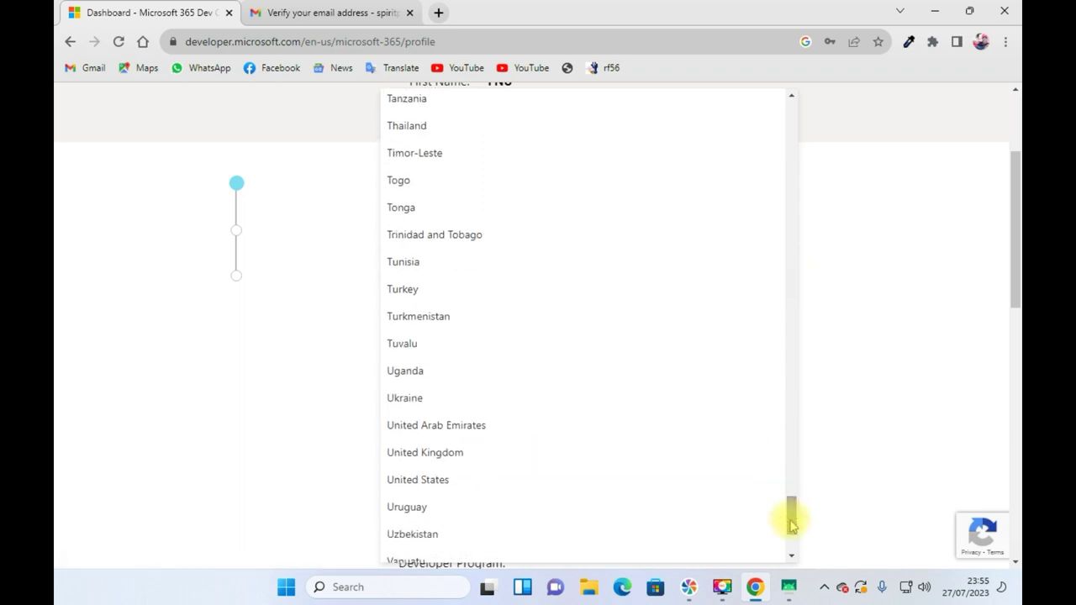
click(467, 370)
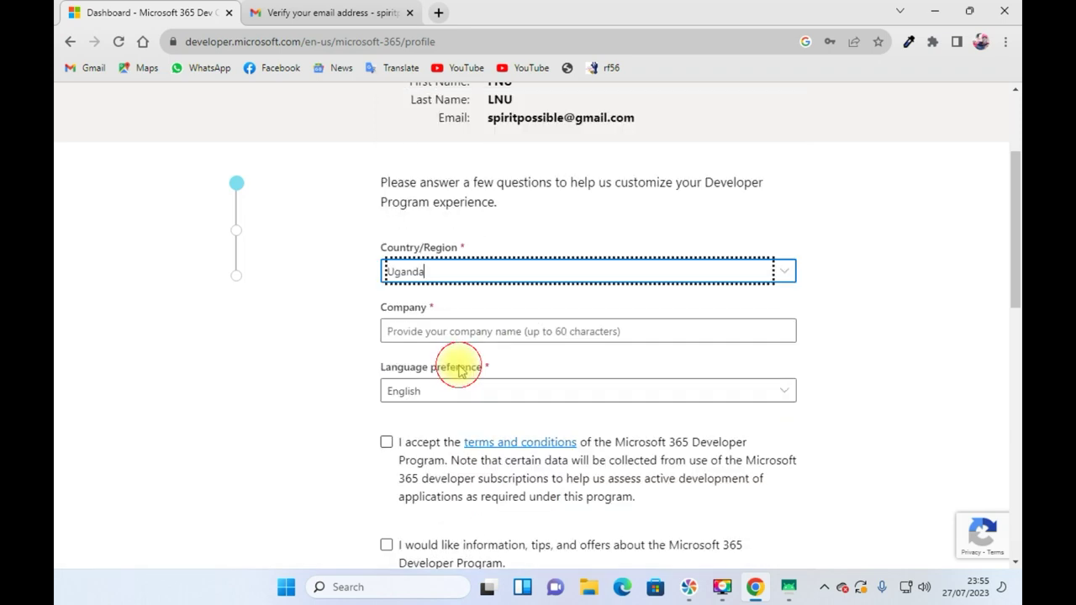
click(638, 337)
text(J)
text(0s)
text(os)
- Keep English as the language, accept the terms, opt in to Developer Program tips, and continue
click(776, 393)
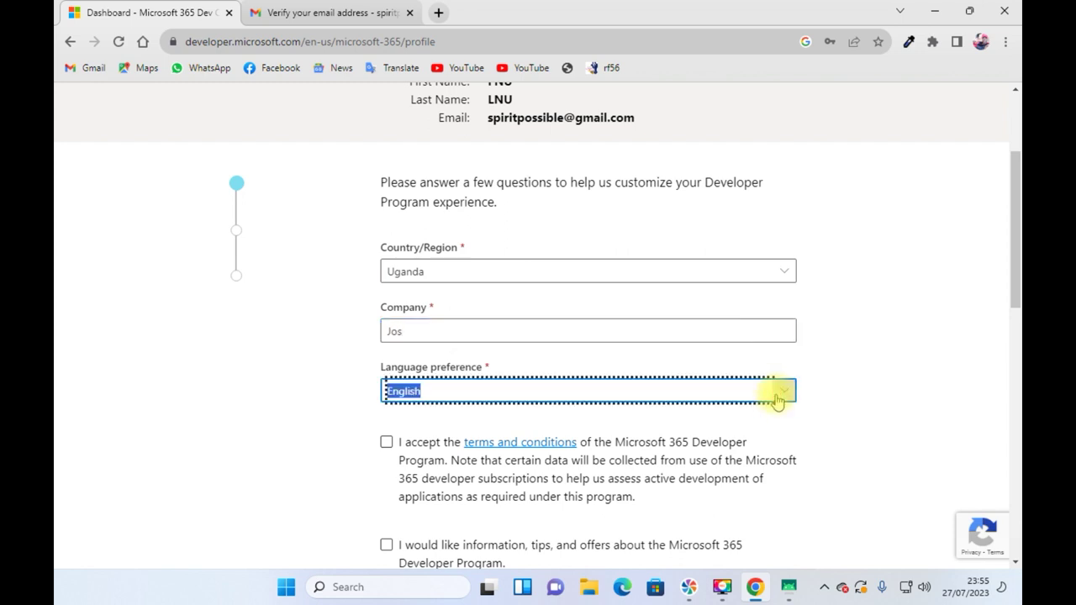
click(543, 362)
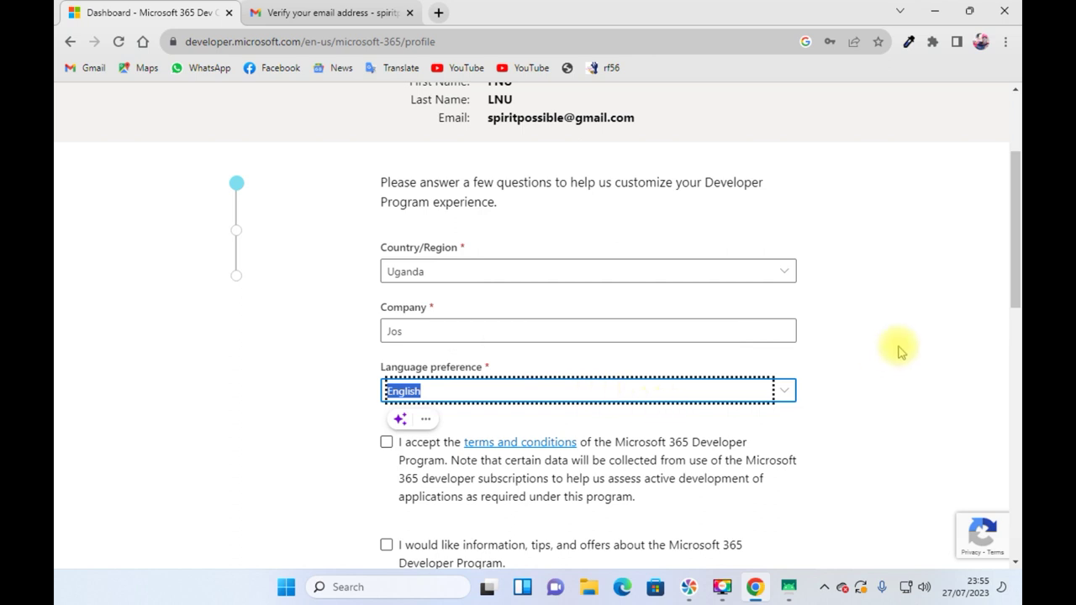
drag(1017, 252, 1017, 328)
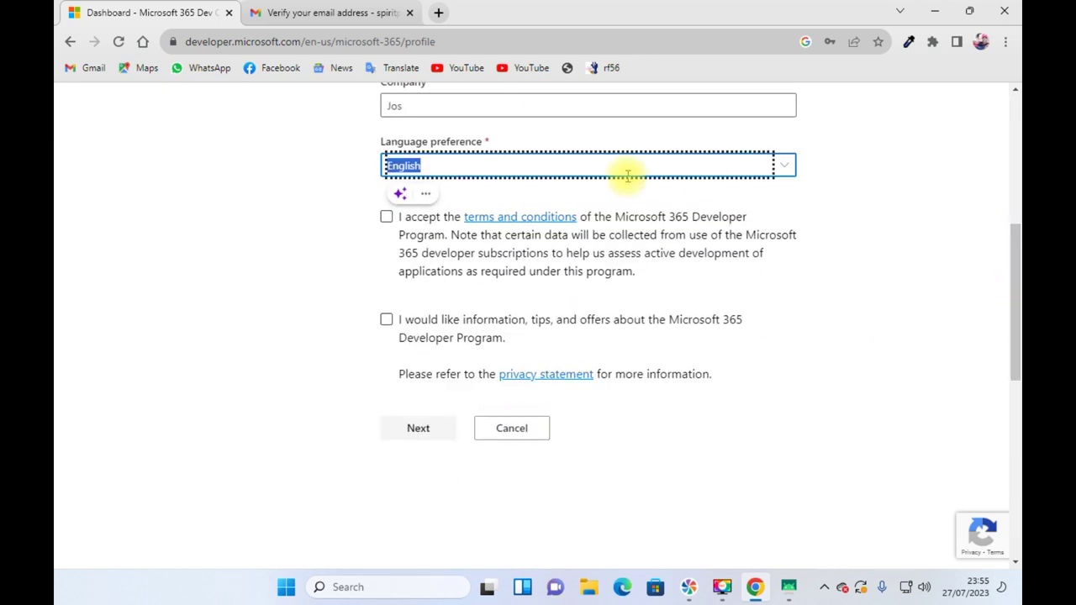
click(386, 216)
click(386, 322)
click(417, 430)
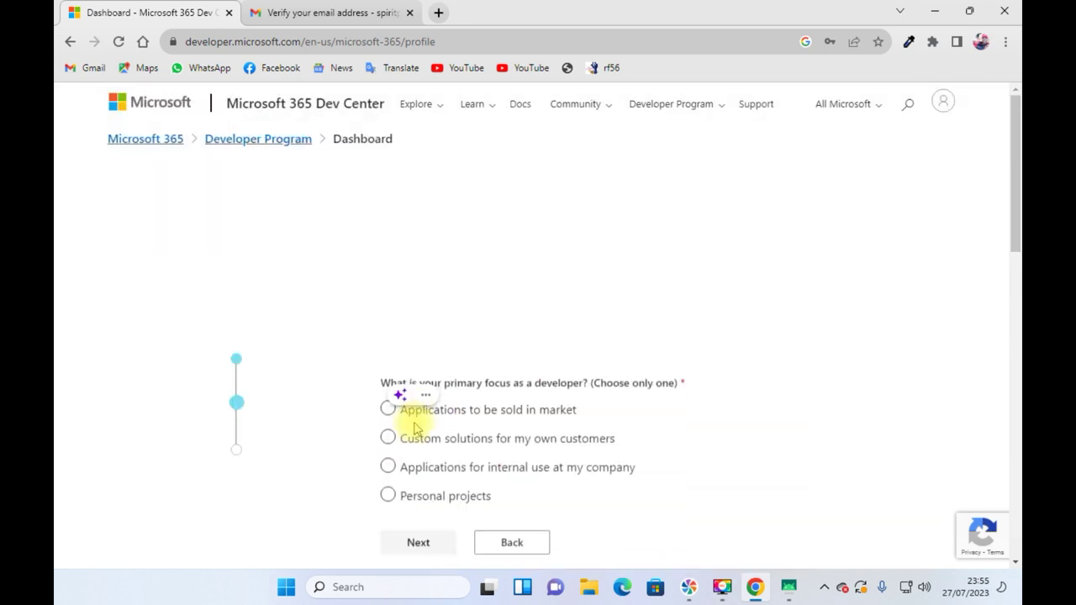
- Choose Personal projects as the primary developer focus and continue
click(425, 395)
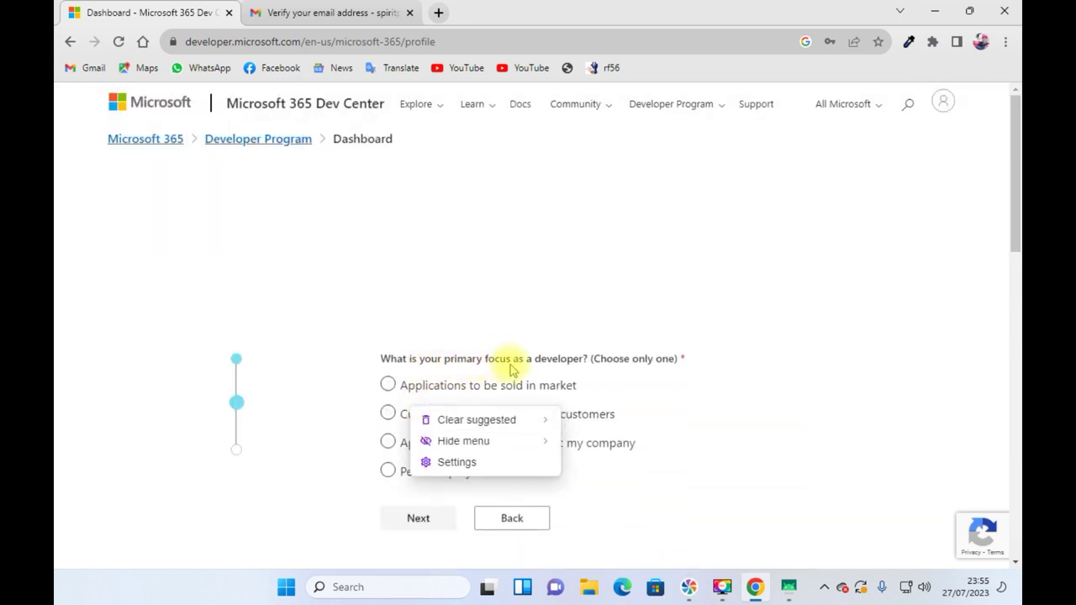
click(658, 448)
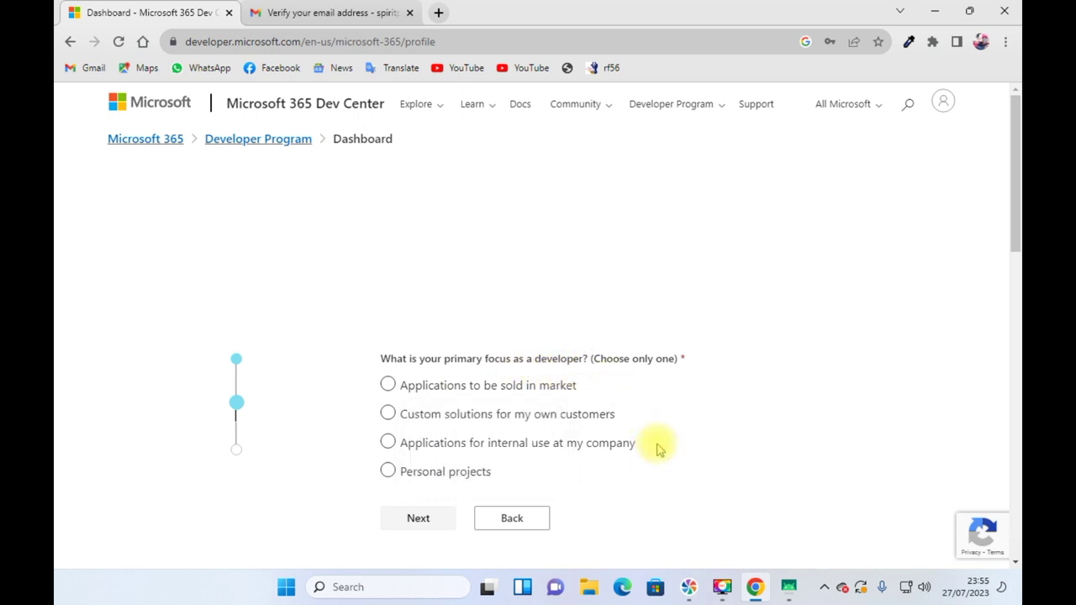
click(407, 471)
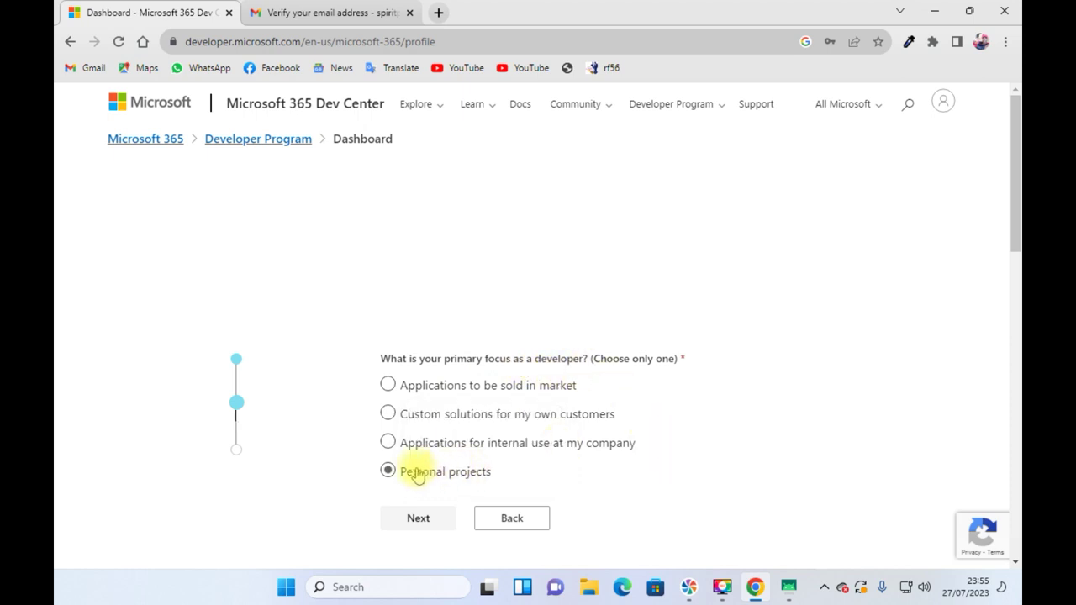
click(397, 390)
click(387, 469)
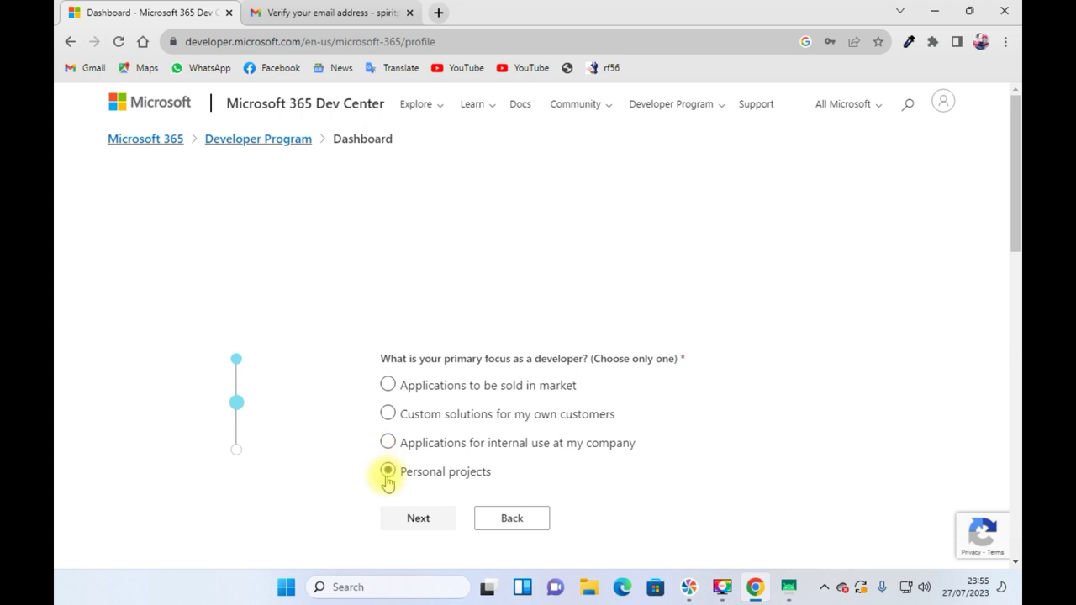
click(419, 519)
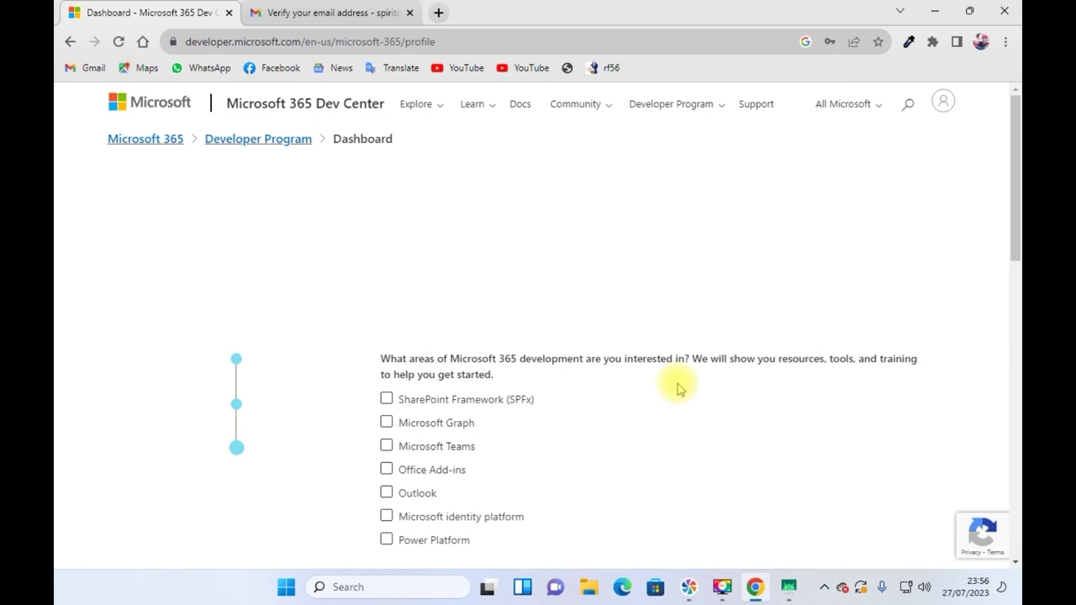
- Tick Power Platform, identity platform, Outlook, Office Add-ins and Teams as interests, then save
click(387, 539)
scroll(412, 515, down, 3)
click(412, 276)
click(413, 252)
click(419, 227)
click(410, 205)
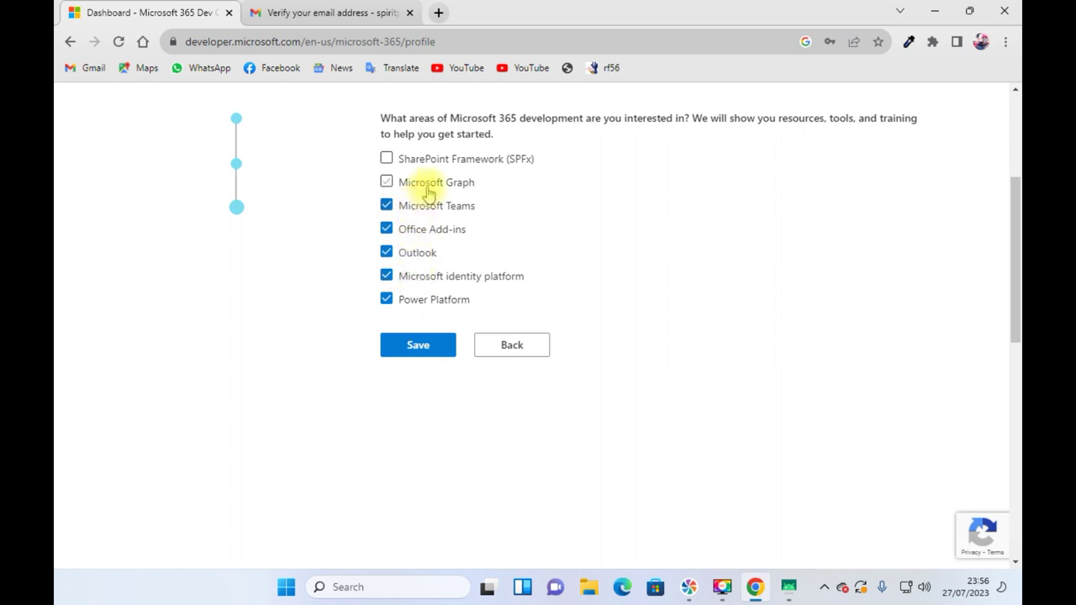
click(419, 347)
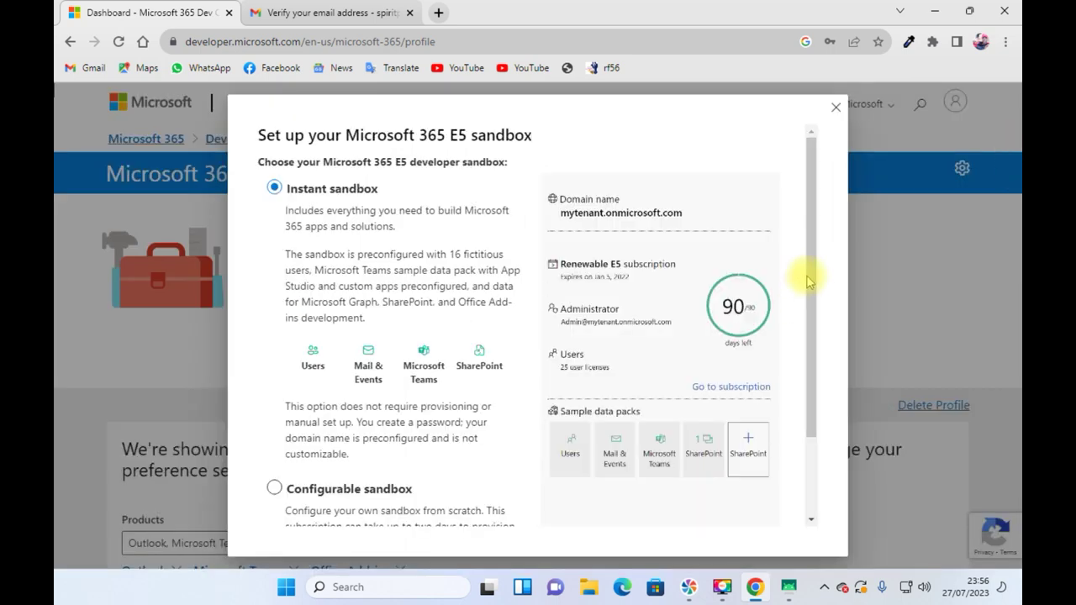
scroll(809, 286, down, 1)
drag(808, 286, 812, 149)
drag(812, 308, 810, 404)
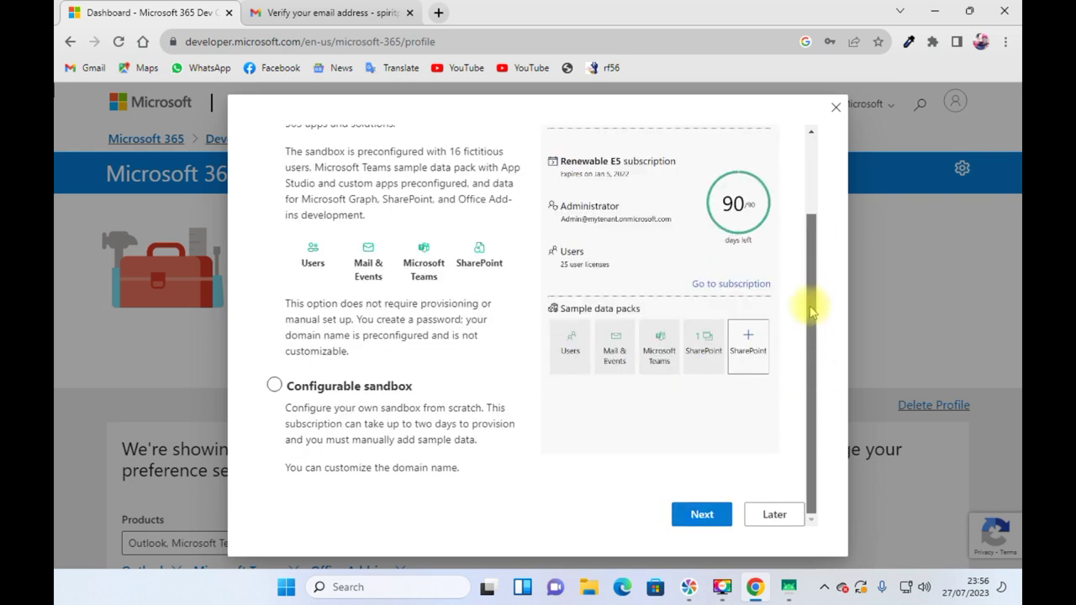
drag(812, 305, 814, 248)
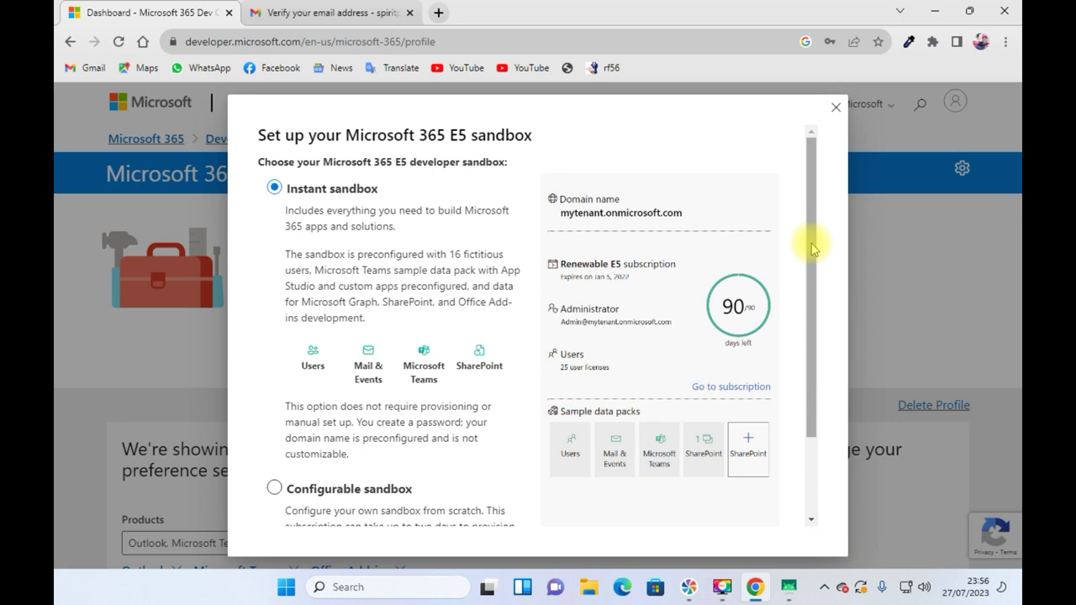
drag(812, 248, 812, 145)
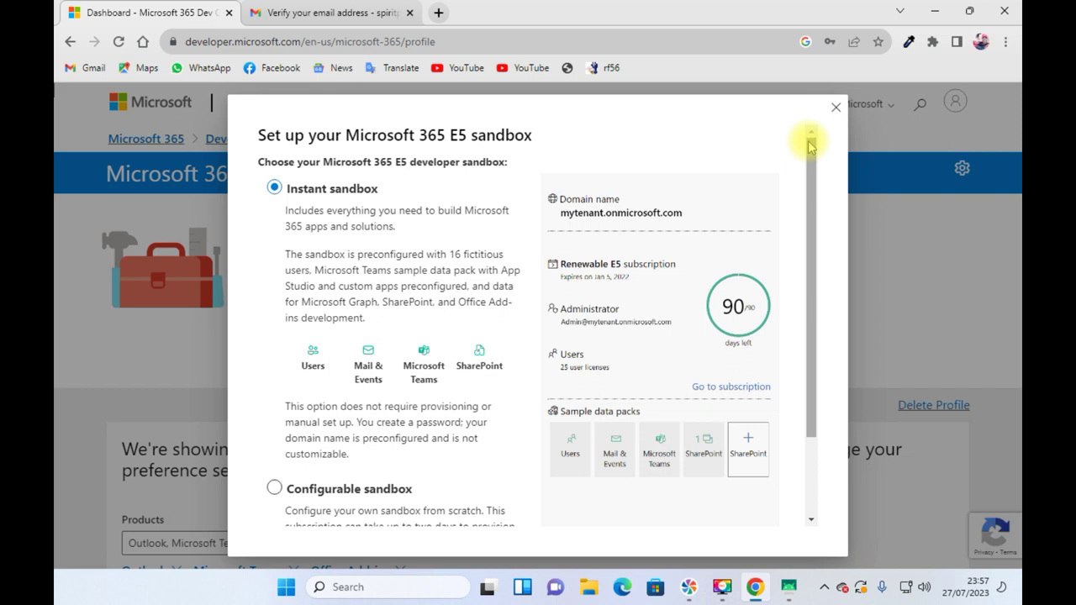
drag(811, 161, 812, 262)
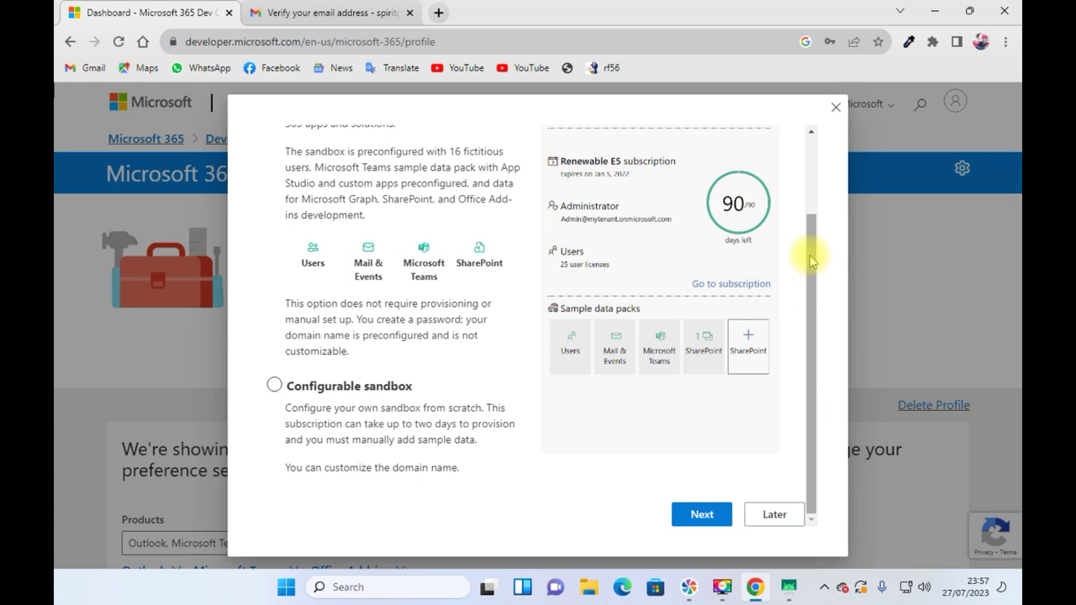
drag(809, 260, 814, 331)
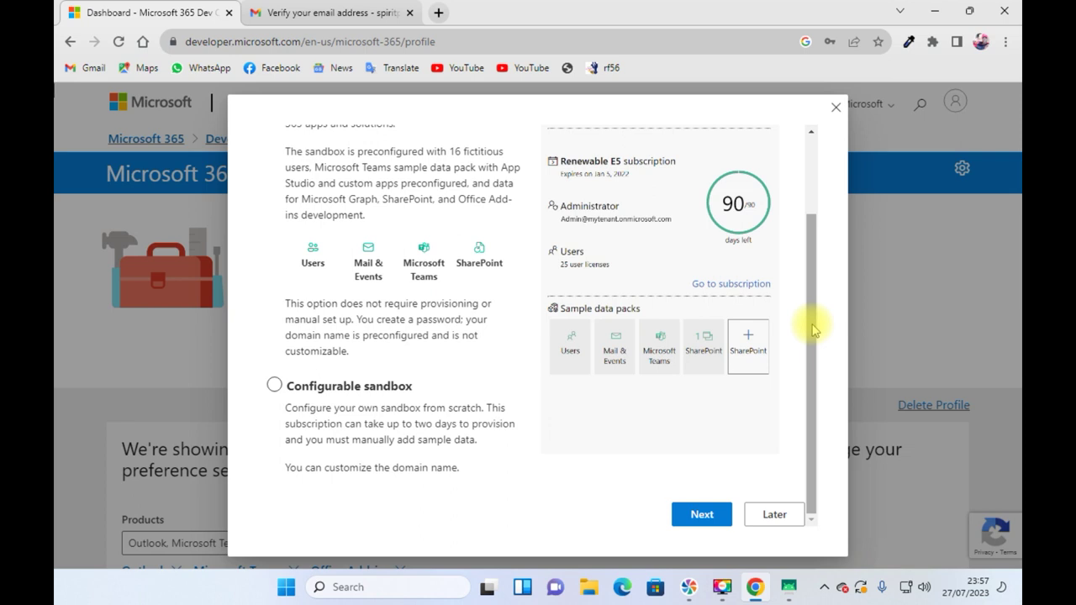
- Start the Instant sandbox and enter the admin username, password and matching confirmation
click(704, 515)
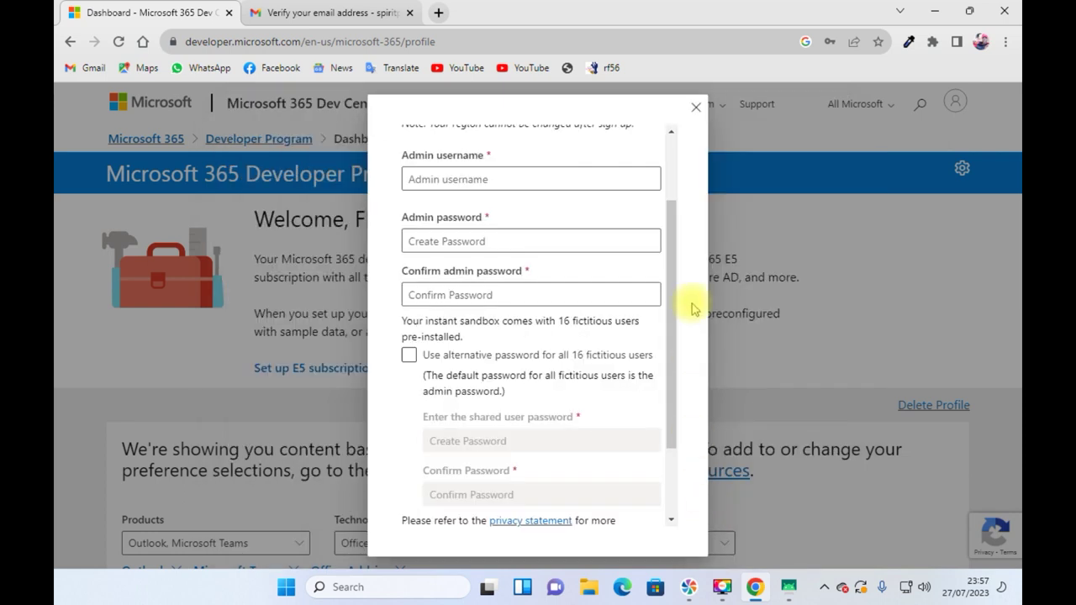
click(553, 189)
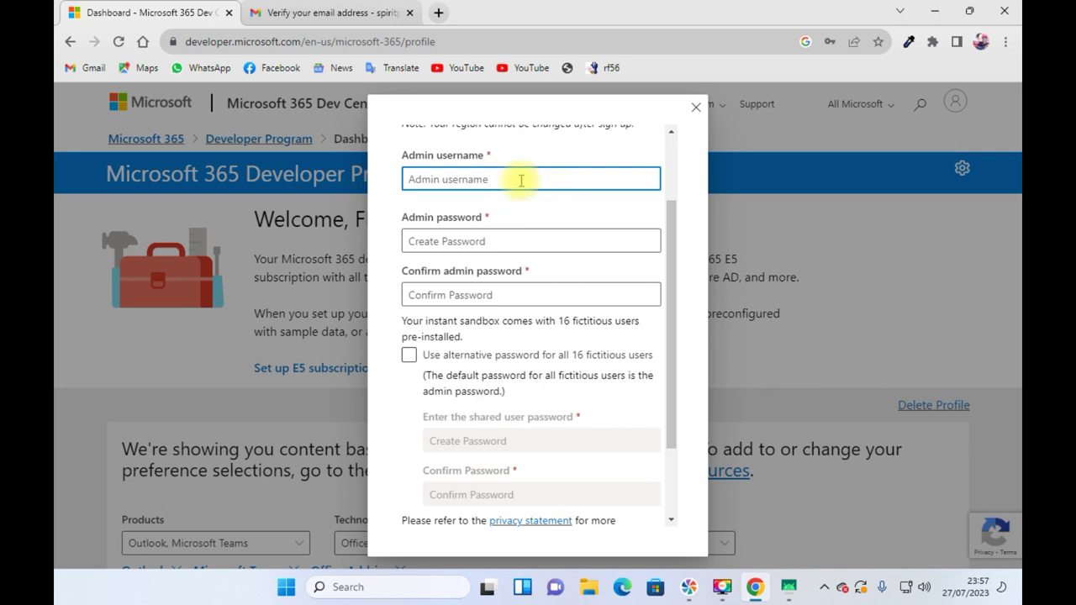
text(spiritpossible)
click(505, 241)
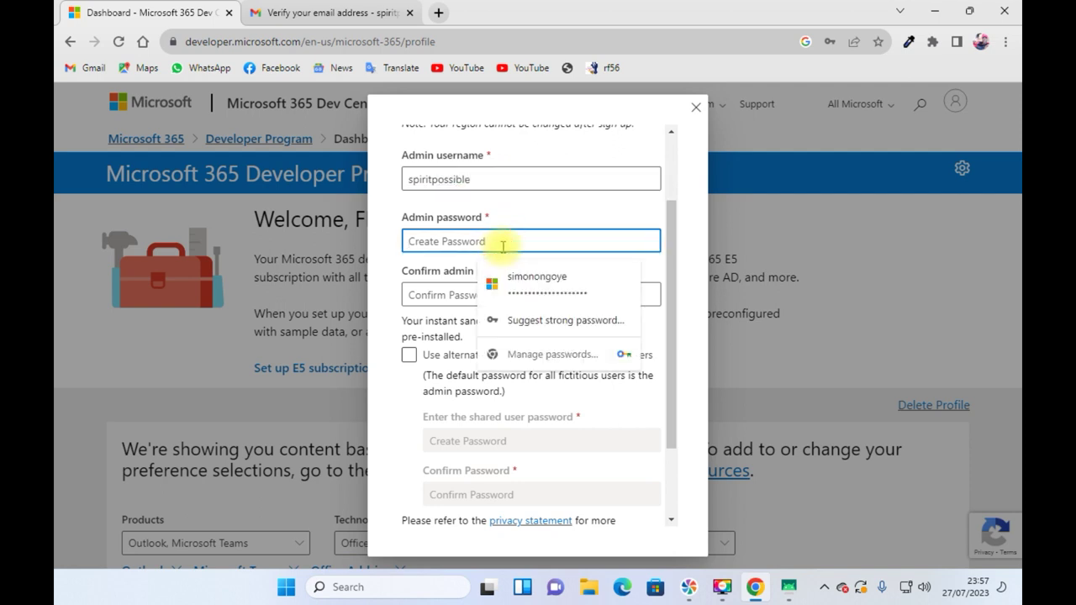
text(*********)
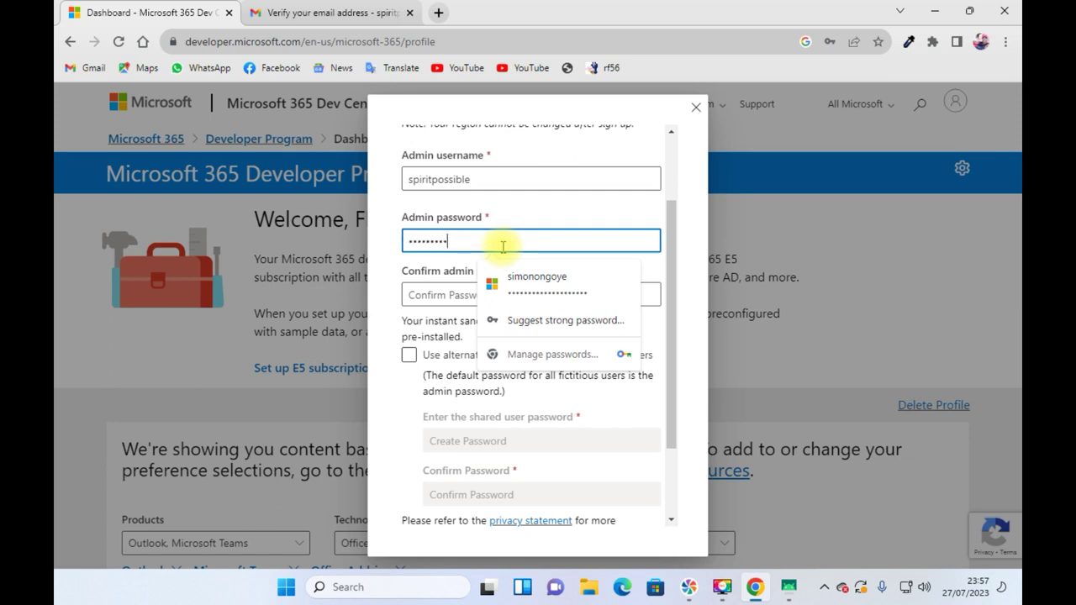
text(**)
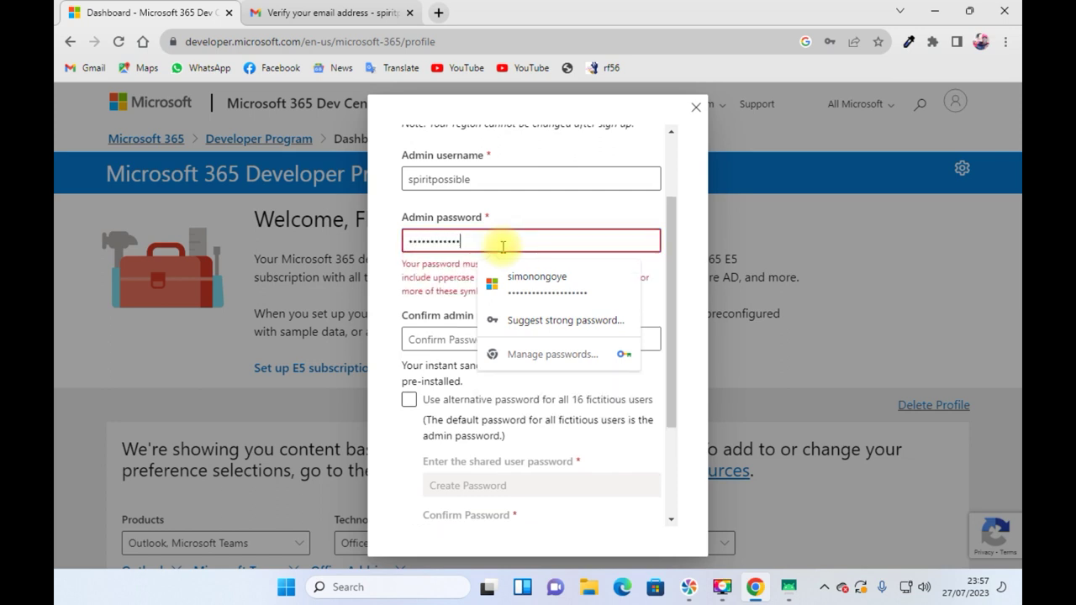
text(*)
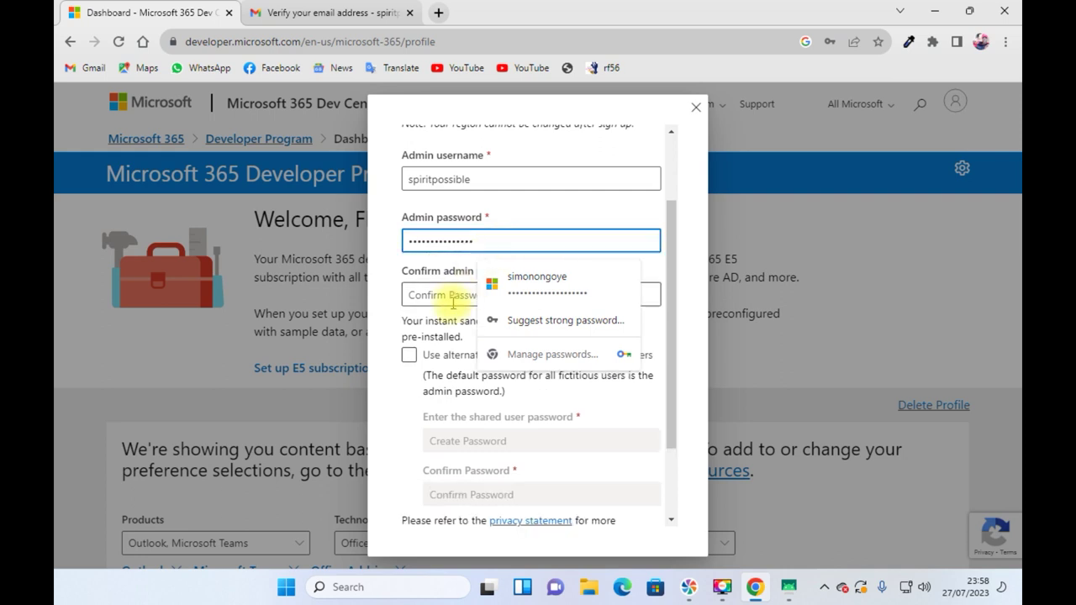
click(452, 297)
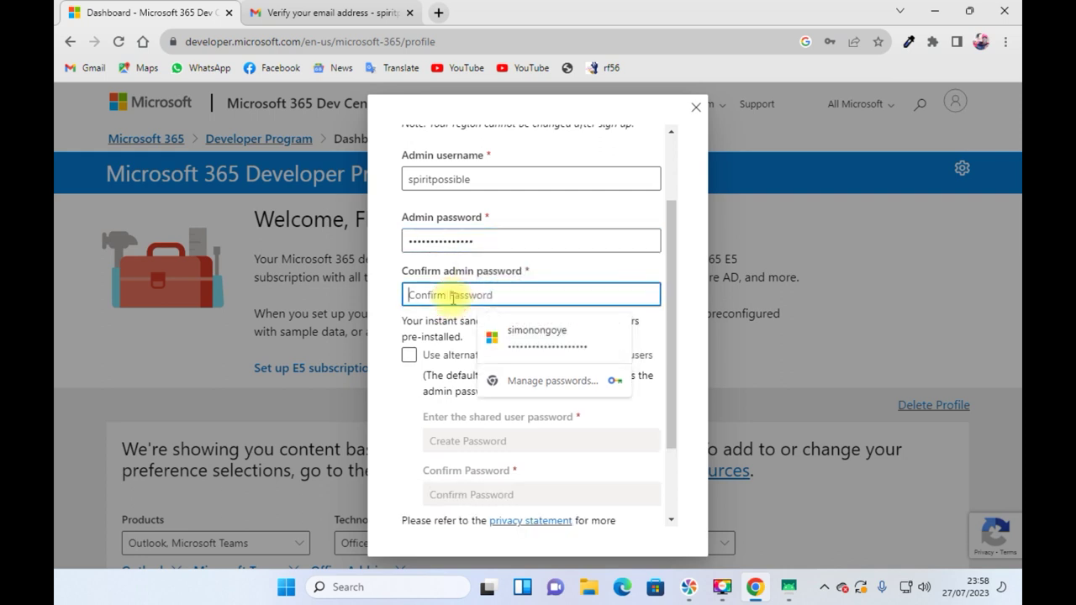
text(************)
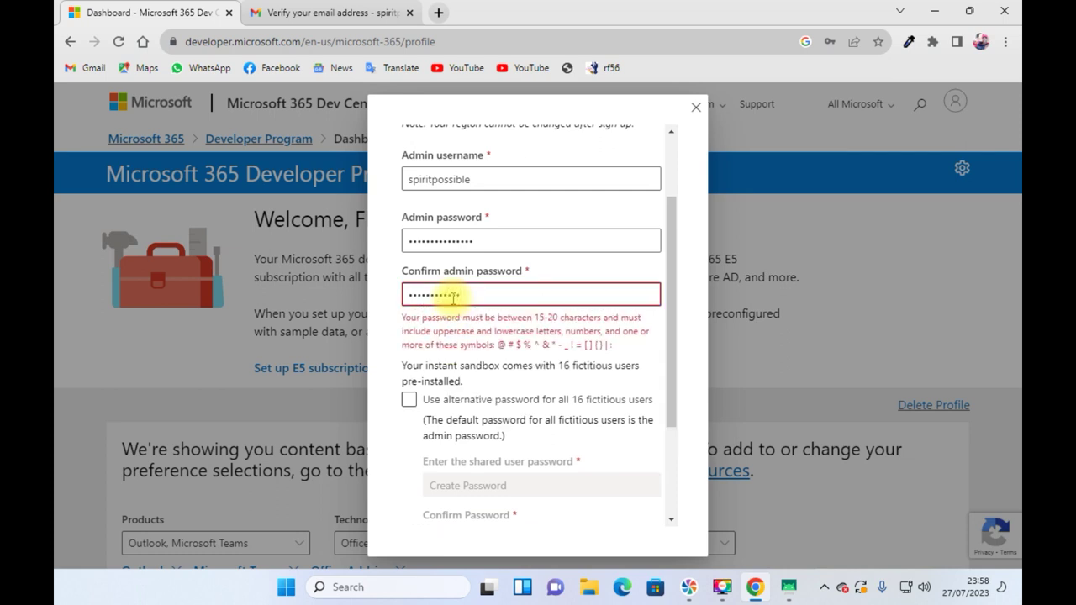
text(**)
click(445, 376)
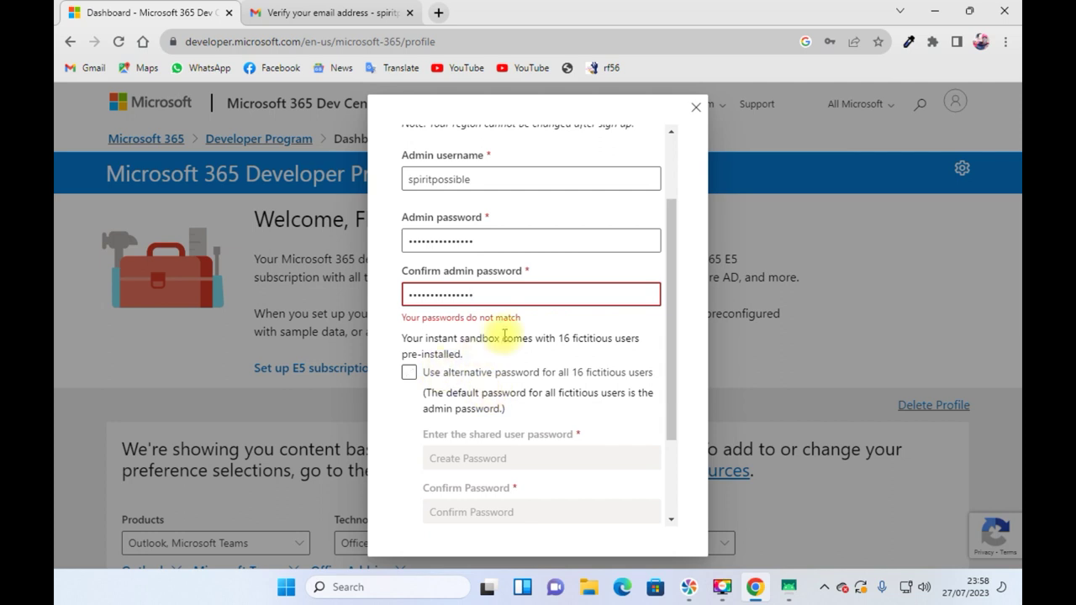
key(BackSpace)
key(BackSpace)
key(BackSpace)
key(BackSpace)
key(BackSpace)
key(BackSpace)
key(BackSpace)
key(BackSpace)
key(BackSpace)
key(BackSpace)
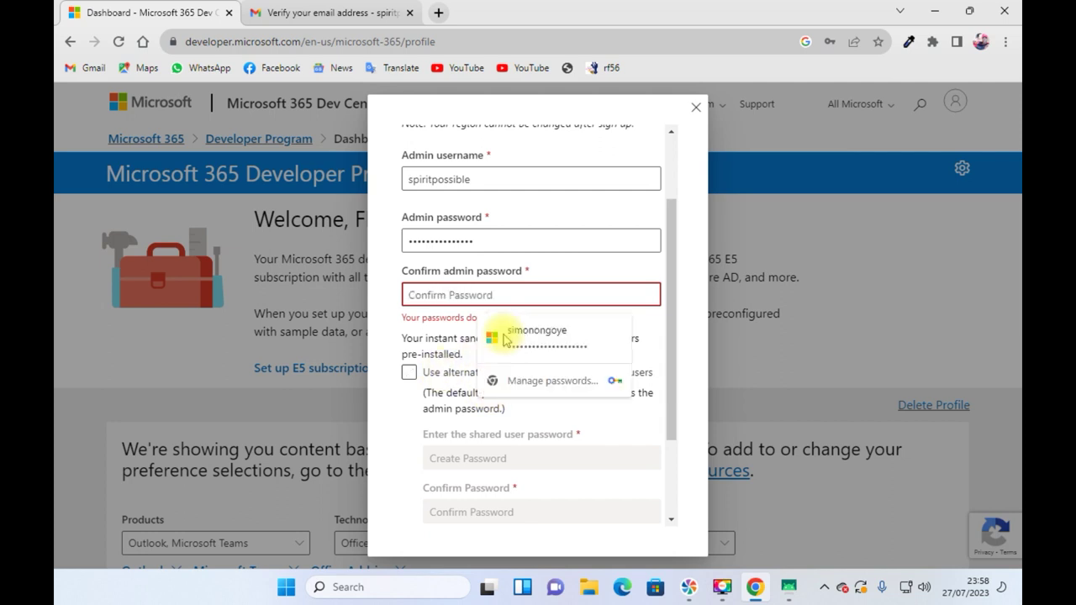
text(*******)
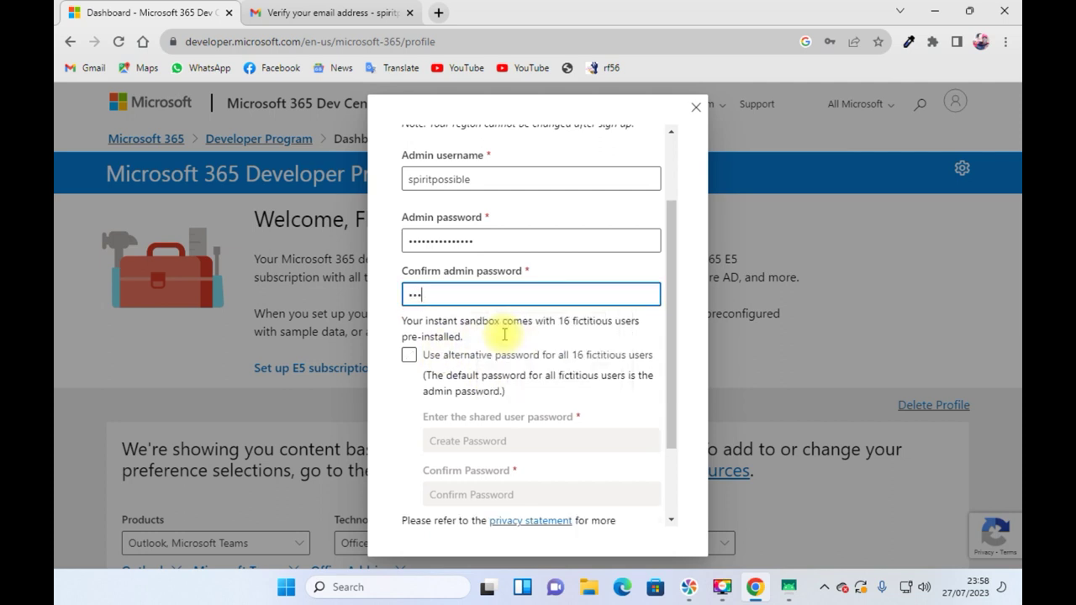
text(**)
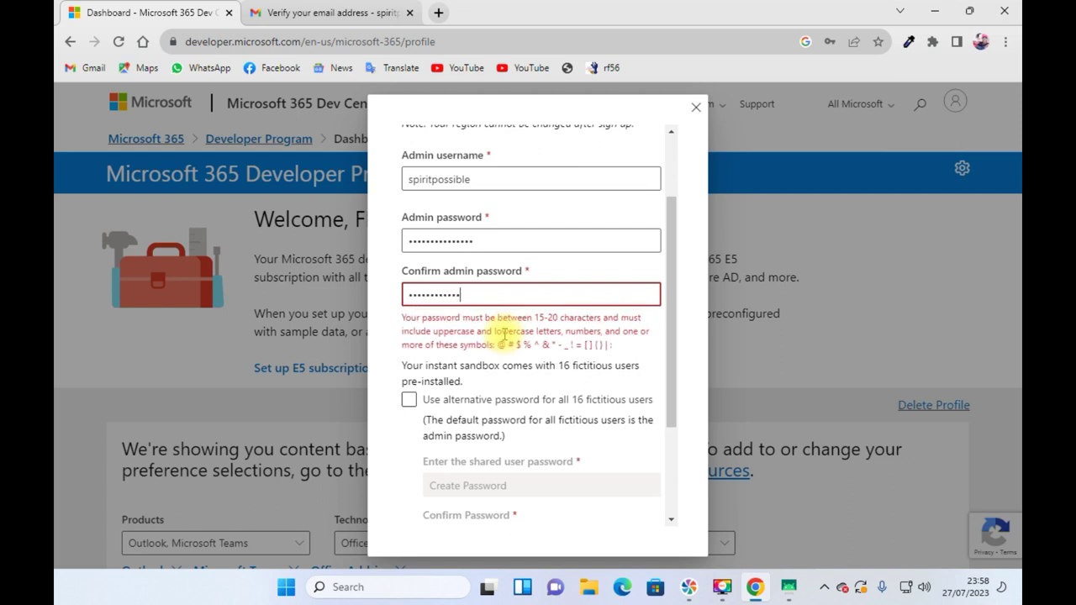
text(***)
- Keep fictitious users on the admin password and North America as the region, then submit
click(409, 355)
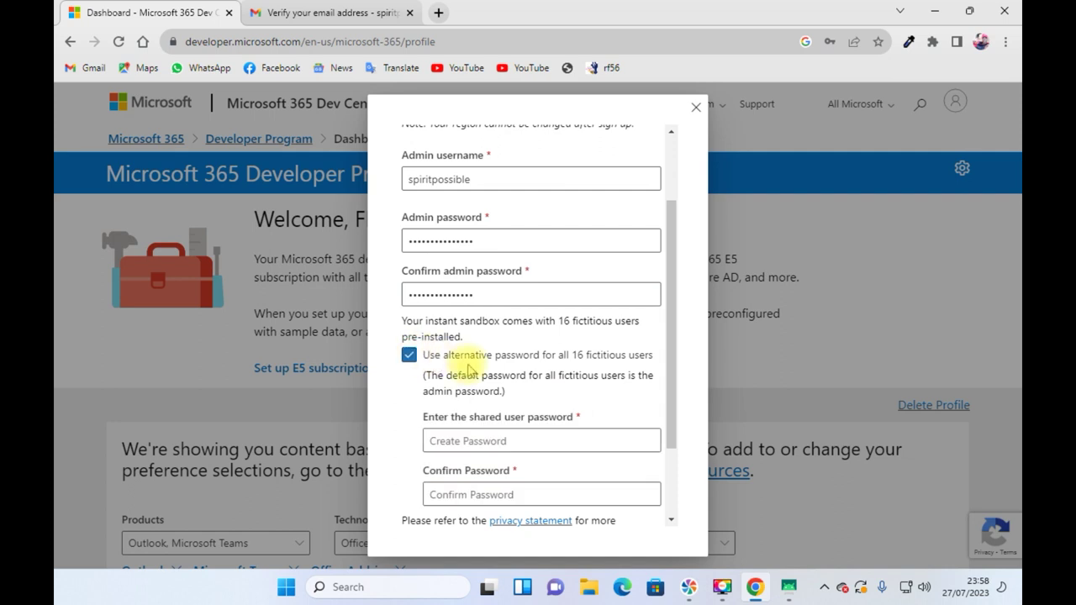
click(409, 355)
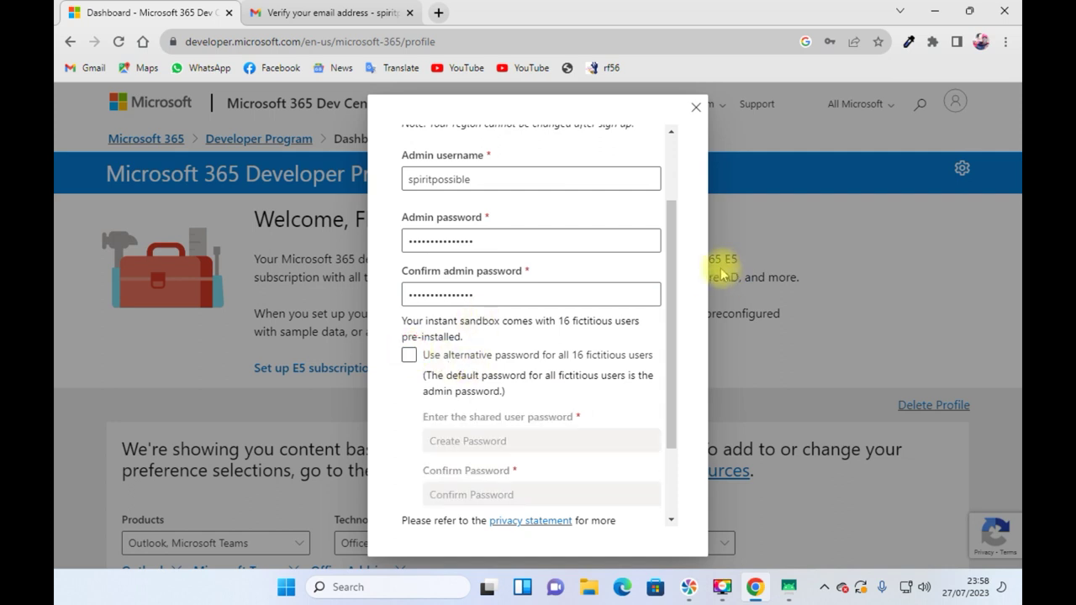
drag(672, 273, 677, 160)
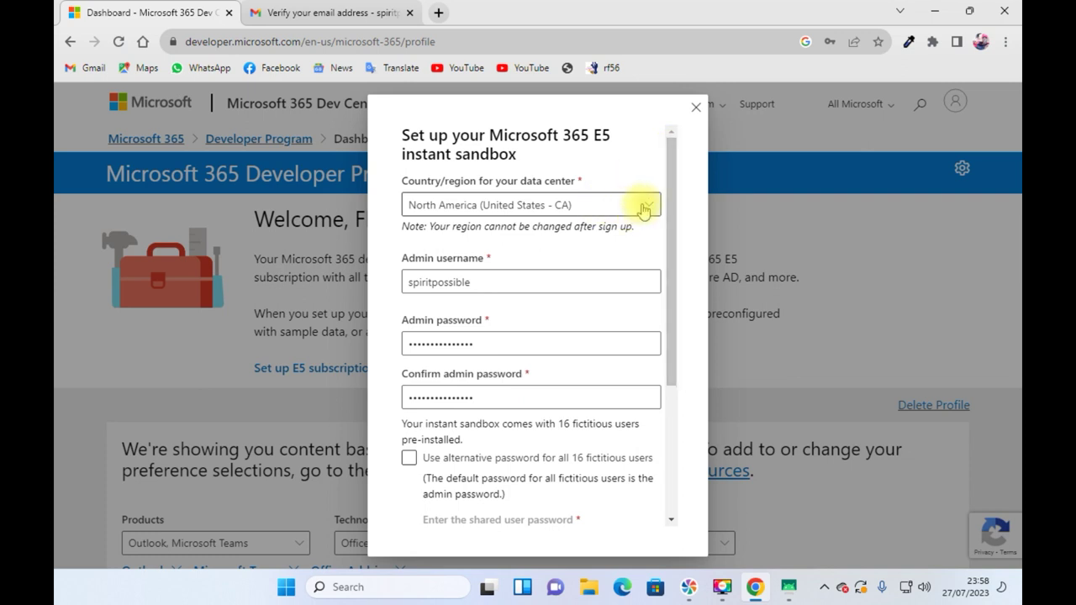
click(644, 209)
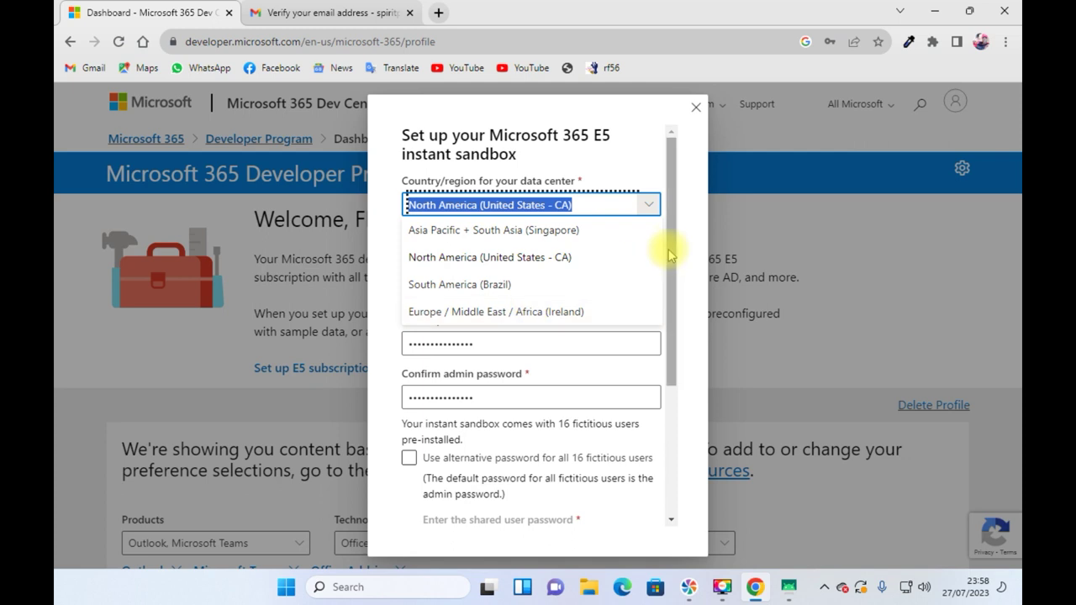
click(650, 212)
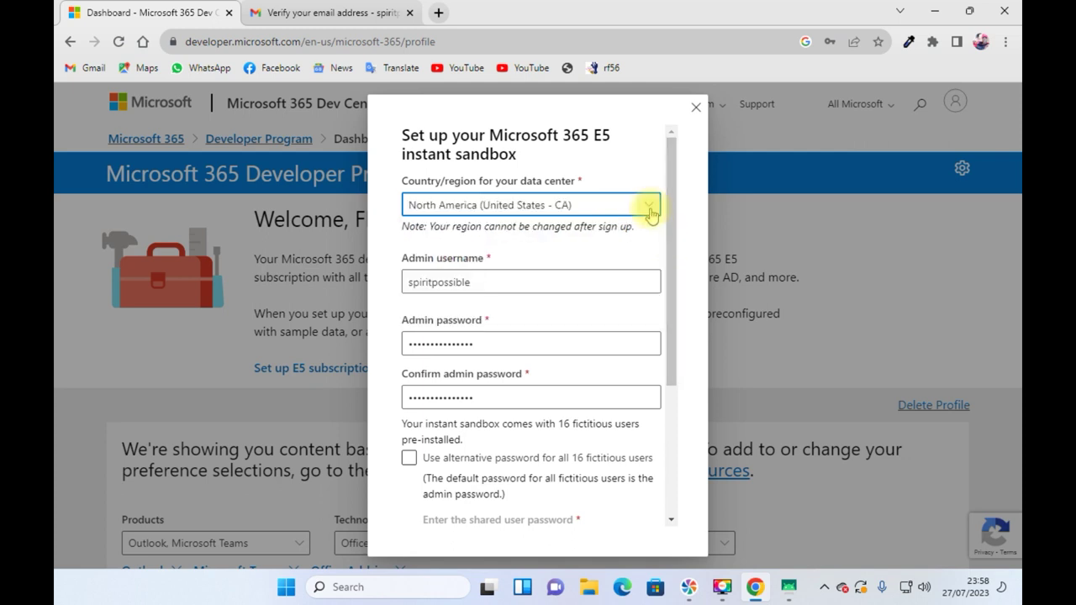
drag(670, 269, 679, 421)
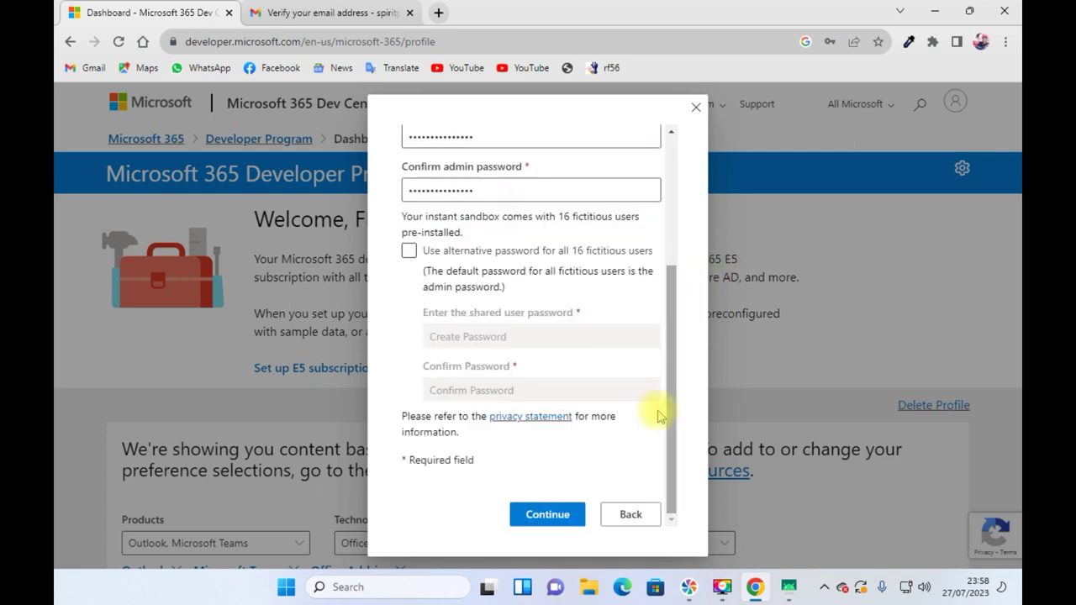
click(409, 254)
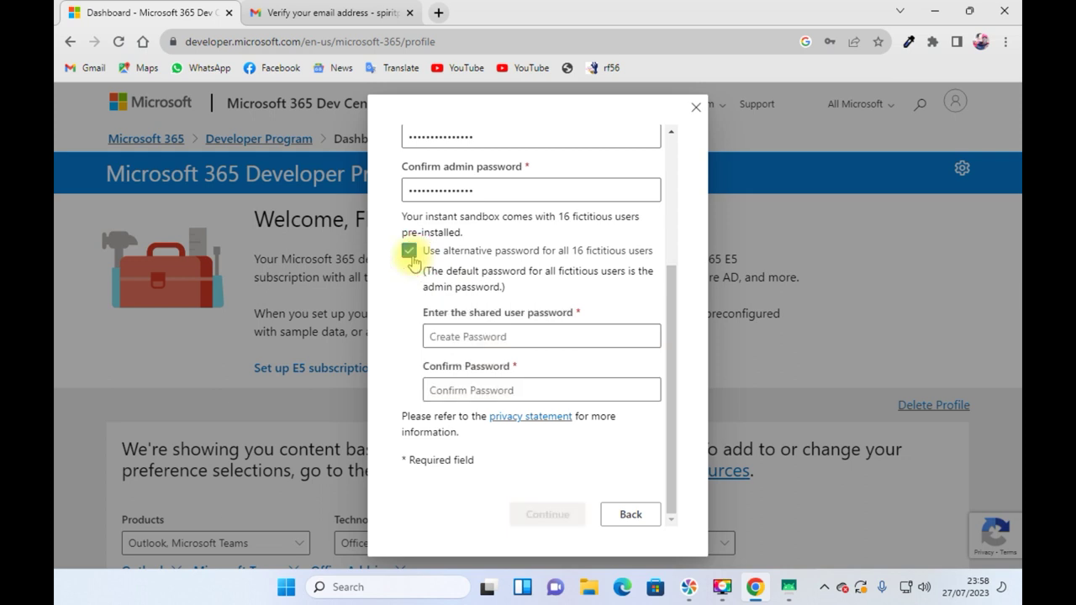
click(410, 251)
click(545, 516)
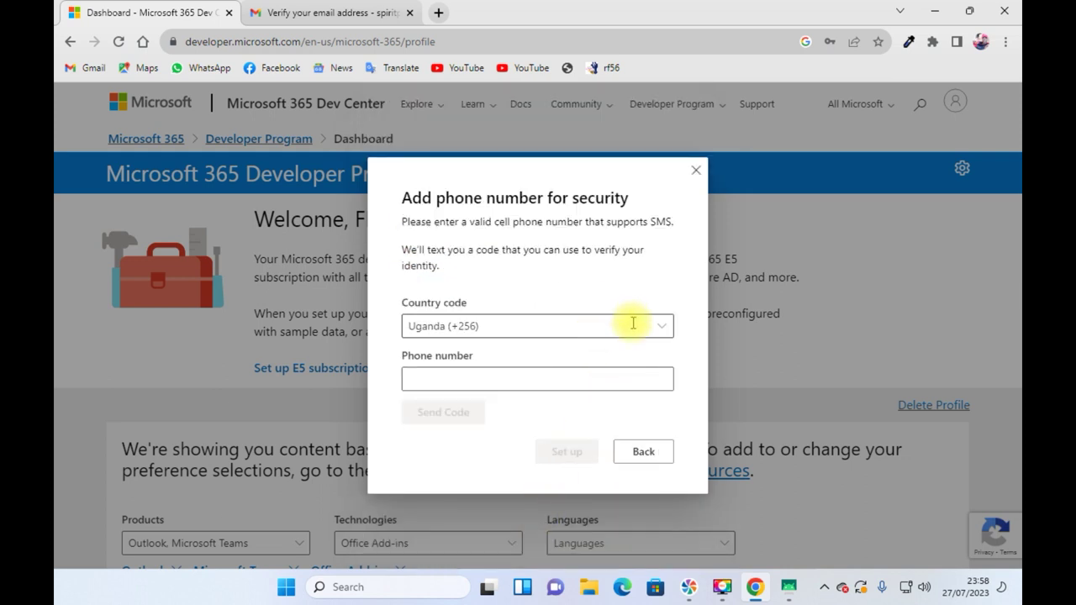
- Save the password in Chrome, enter the nine-digit mobile number, and request an SMS code
click(733, 261)
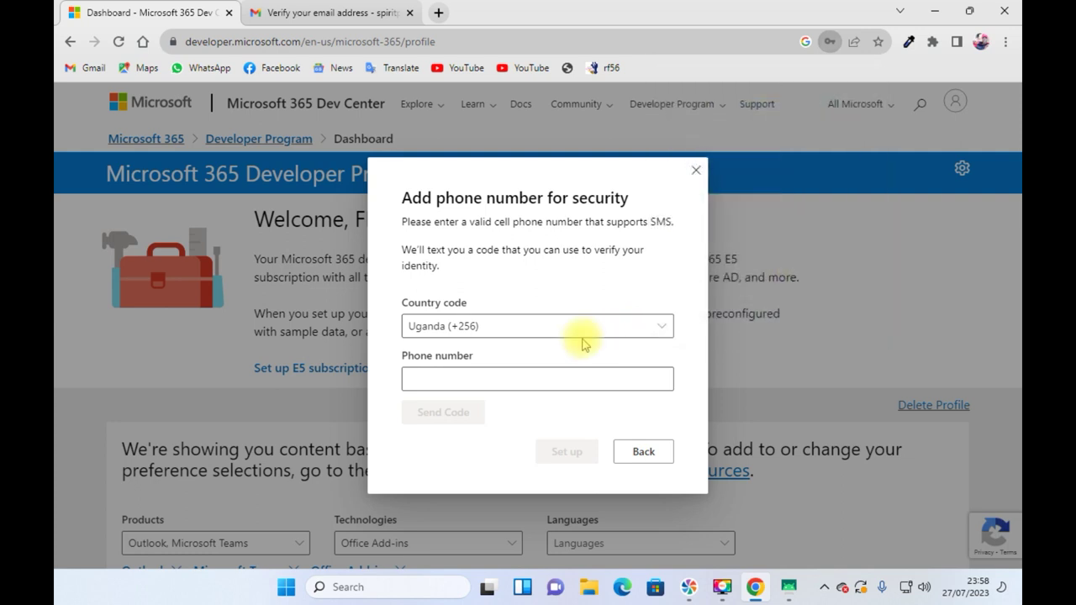
click(478, 385)
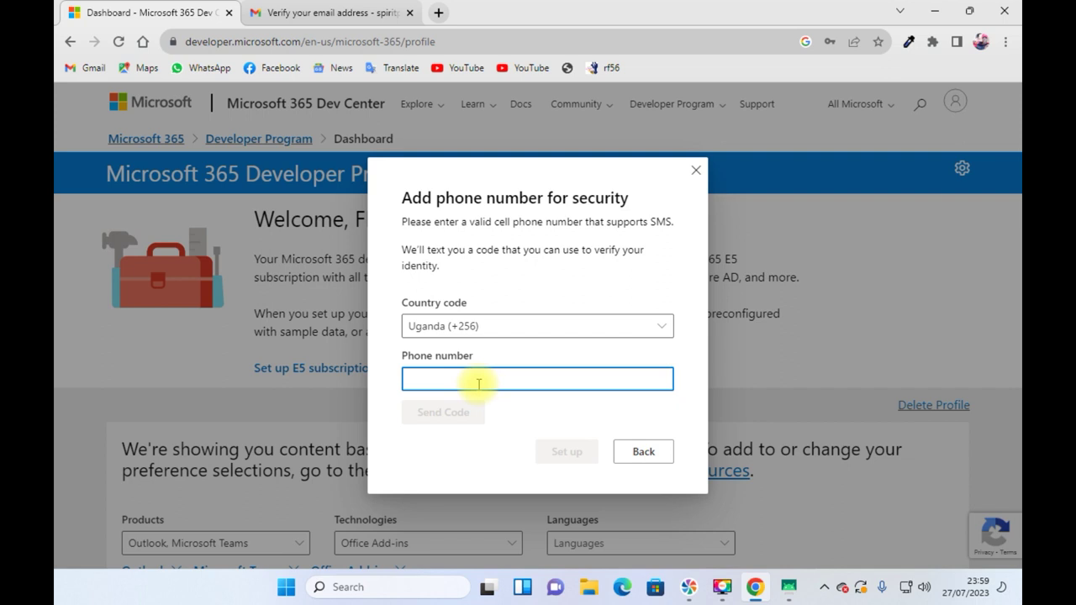
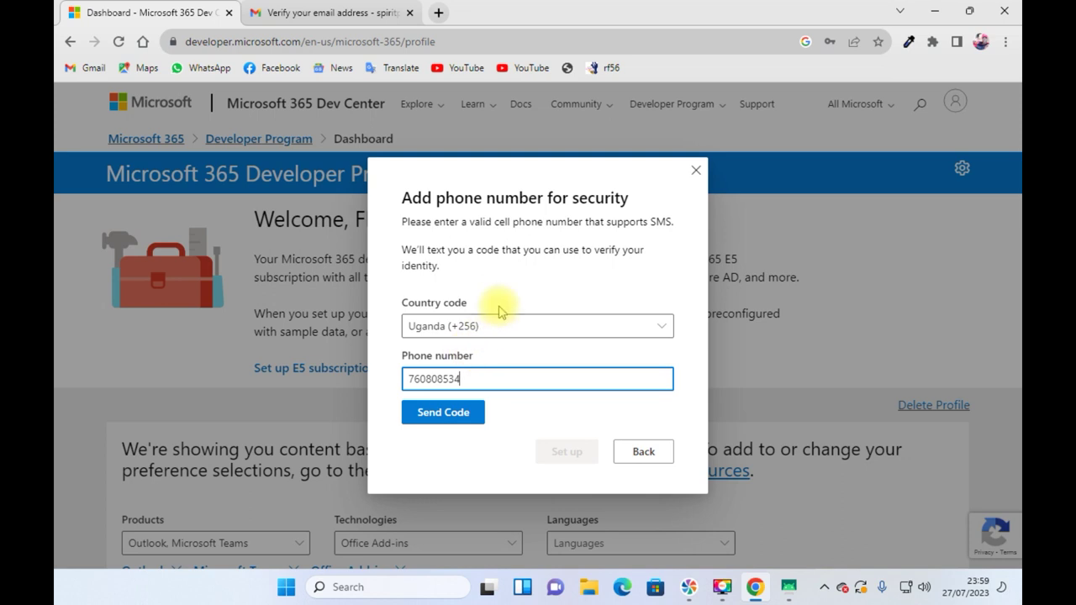
click(444, 417)
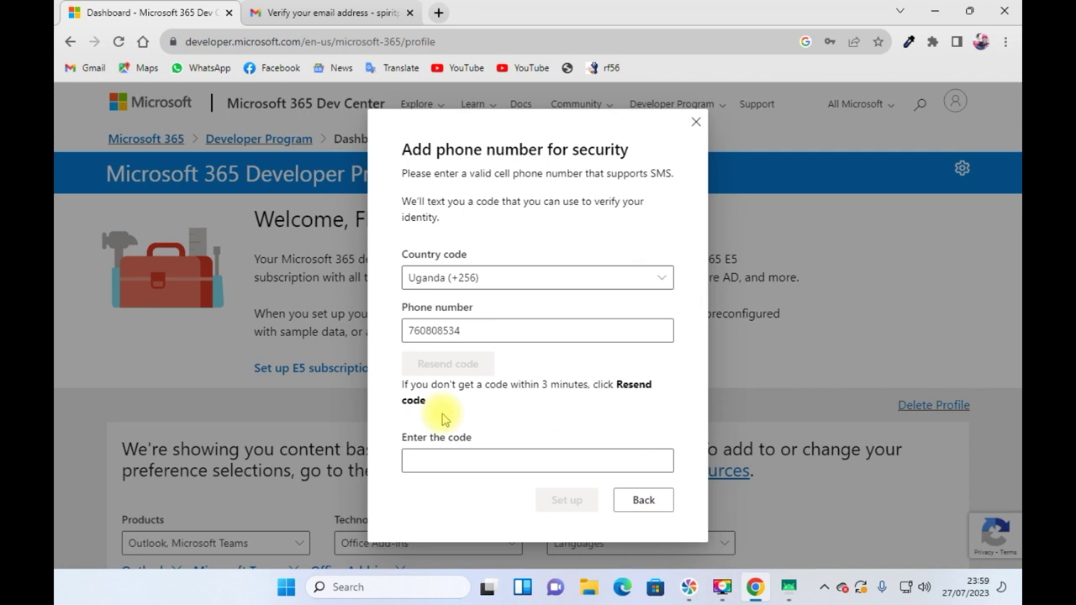
- Enter the five-digit texted verification code and submit it to finish the subscription setup
click(449, 459)
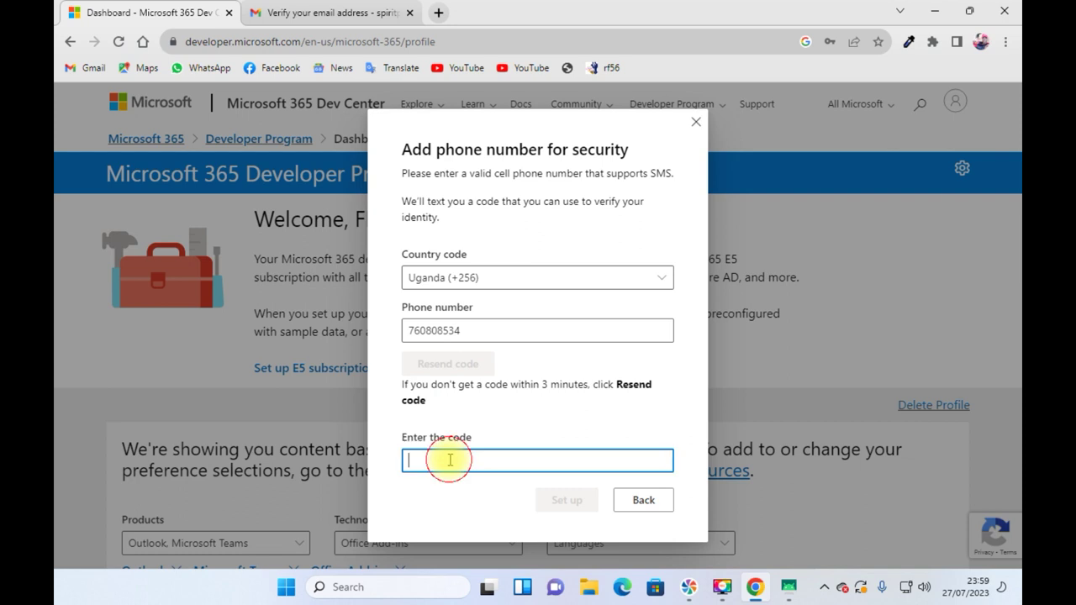
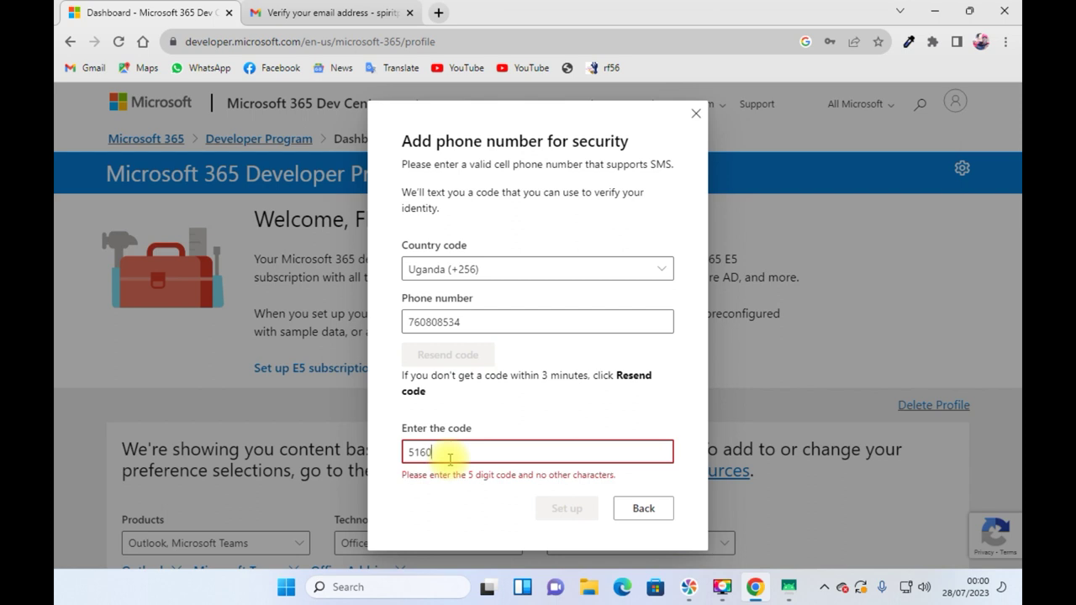
click(564, 508)
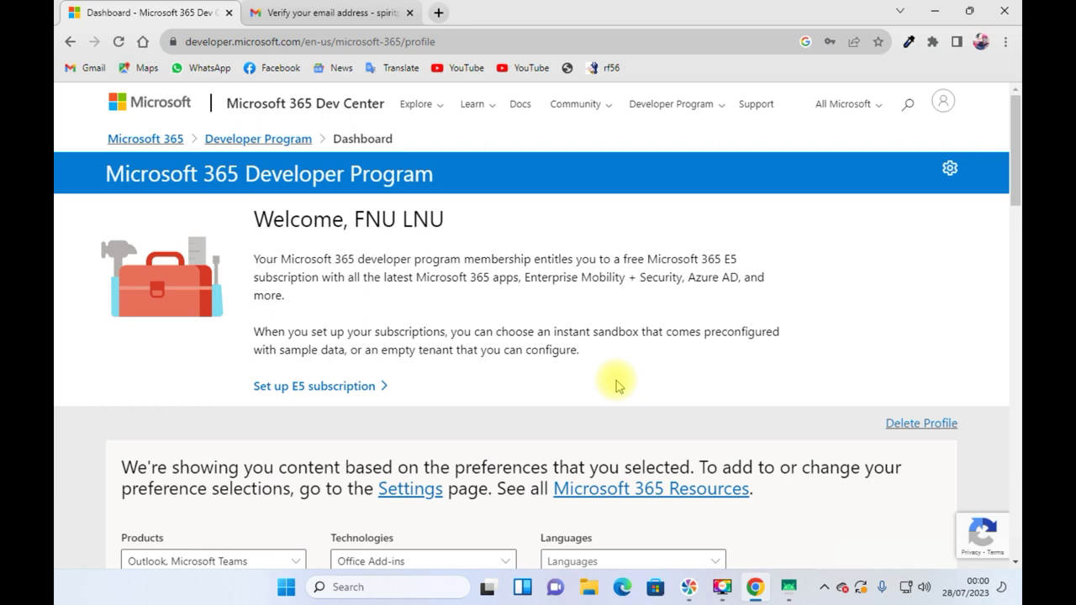
drag(1016, 194, 1013, 71)
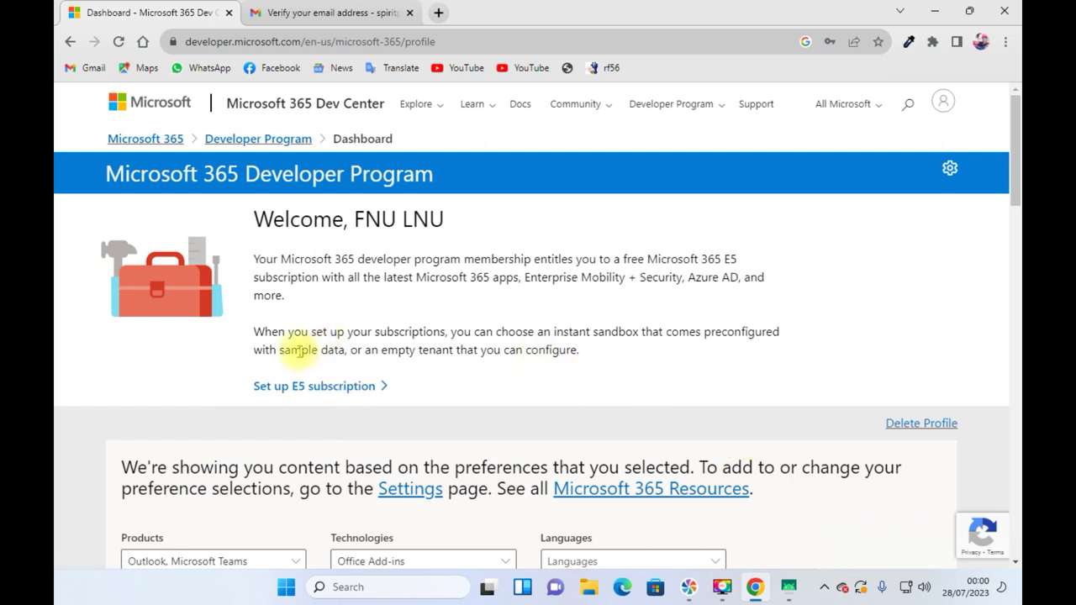
click(300, 386)
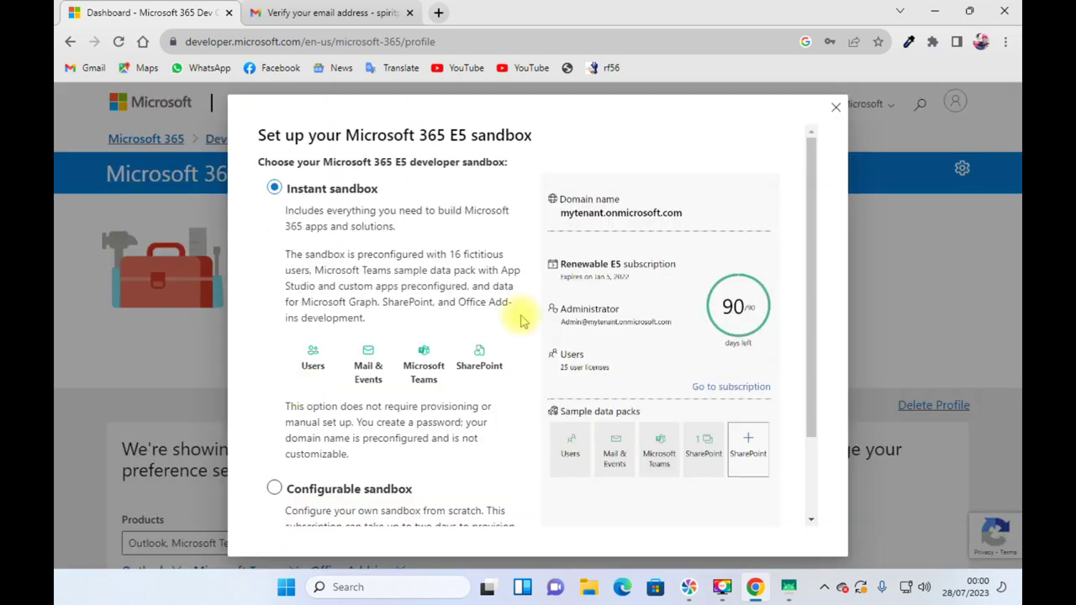
click(815, 217)
drag(814, 217, 824, 90)
click(837, 108)
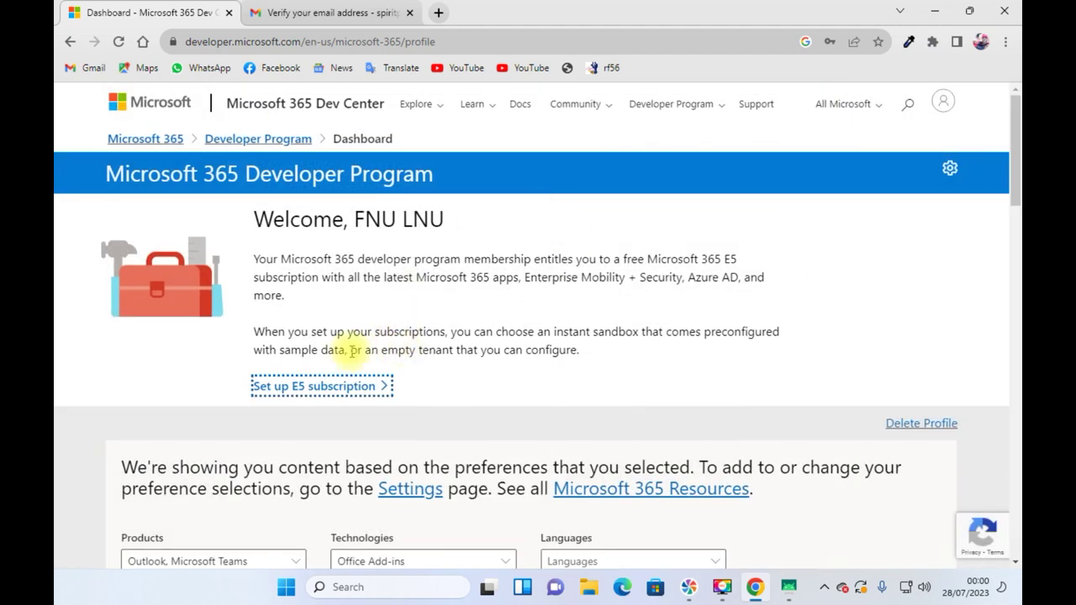
click(748, 294)
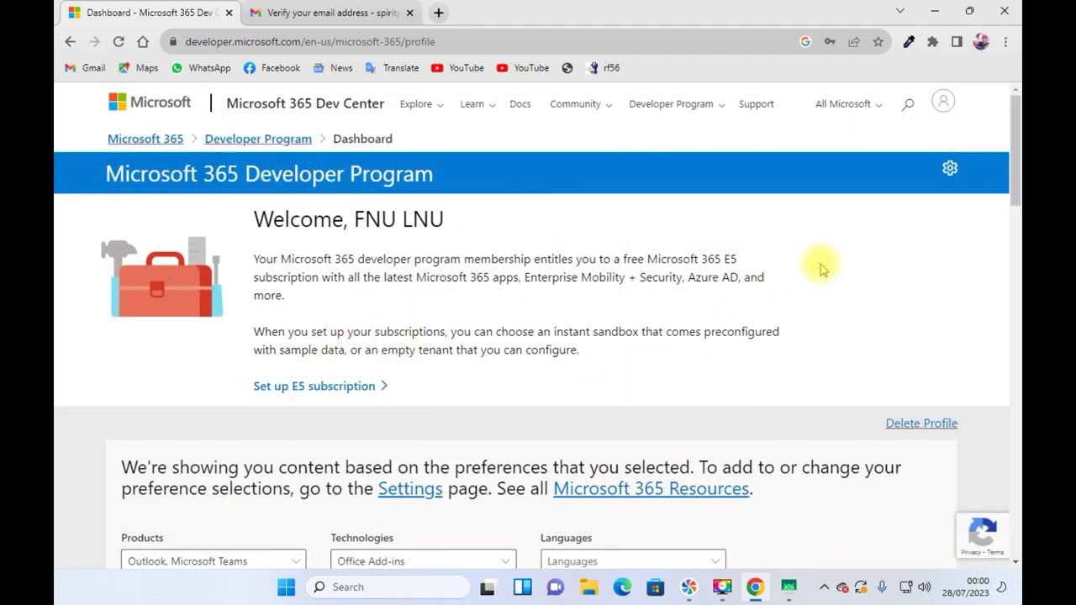
drag(1015, 151, 576, 165)
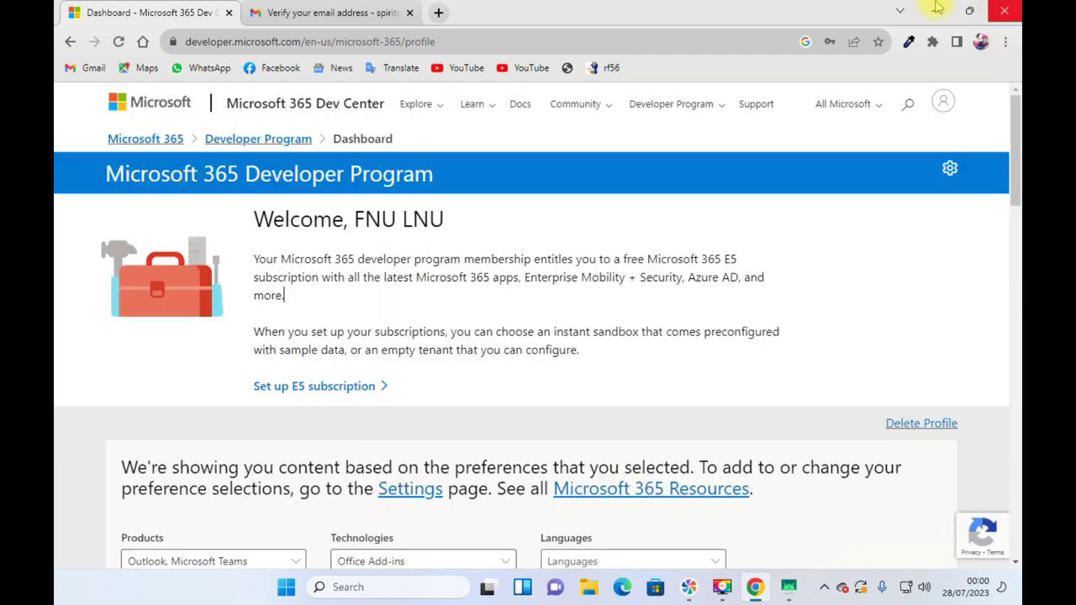
click(120, 42)
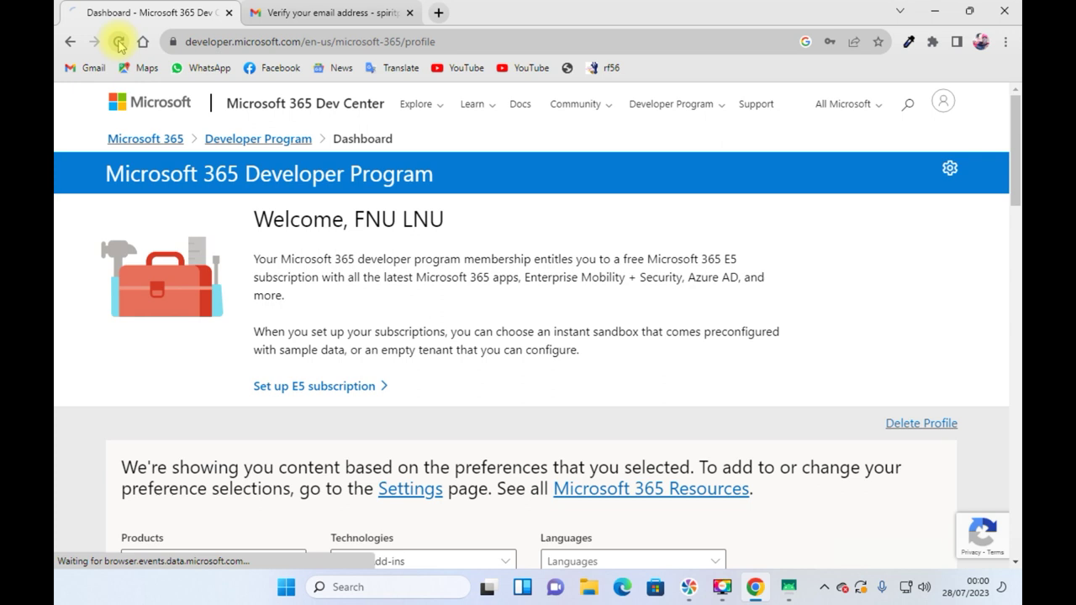
click(119, 42)
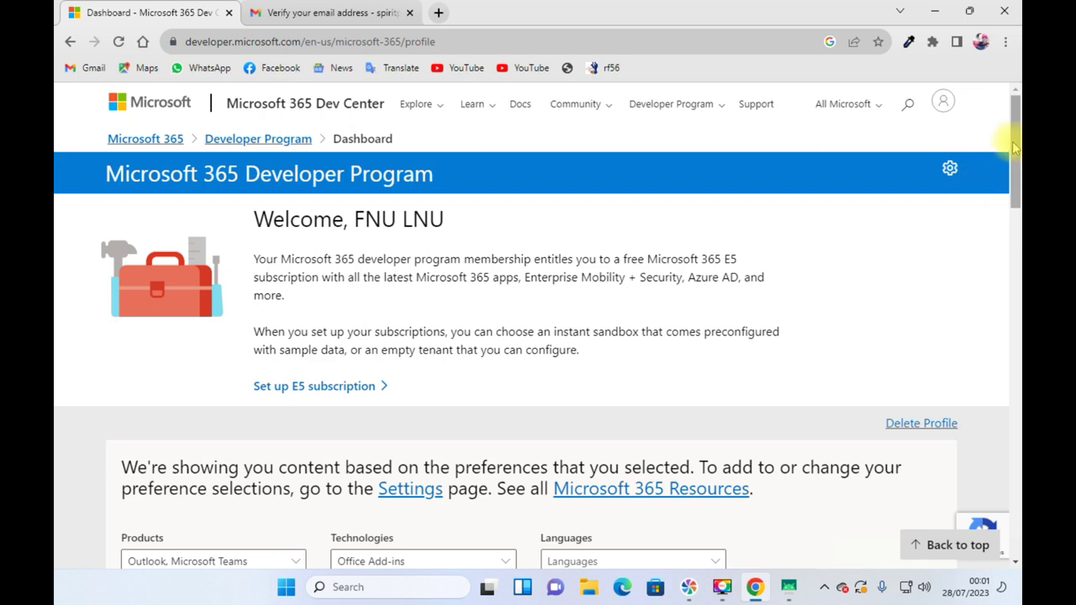
scroll(1015, 139, down, 1)
scroll(967, 168, up, 1)
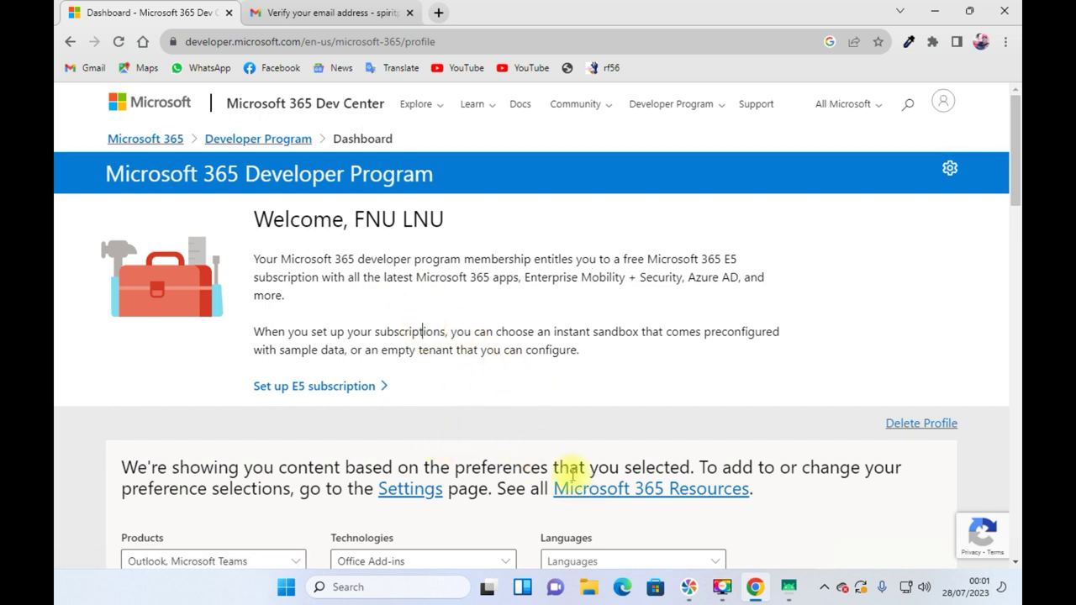
click(607, 496)
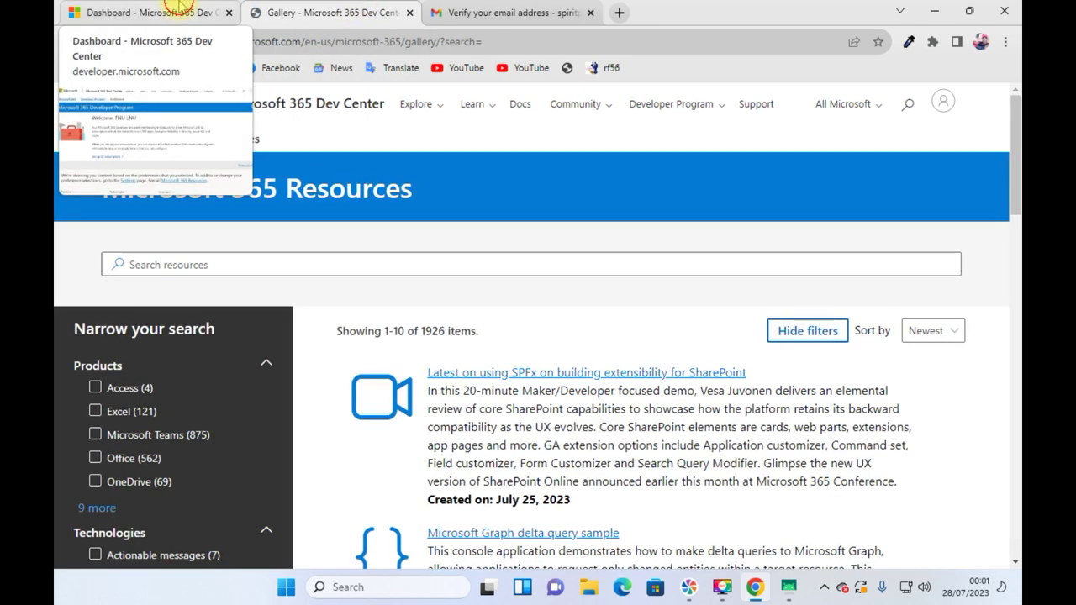
click(181, 10)
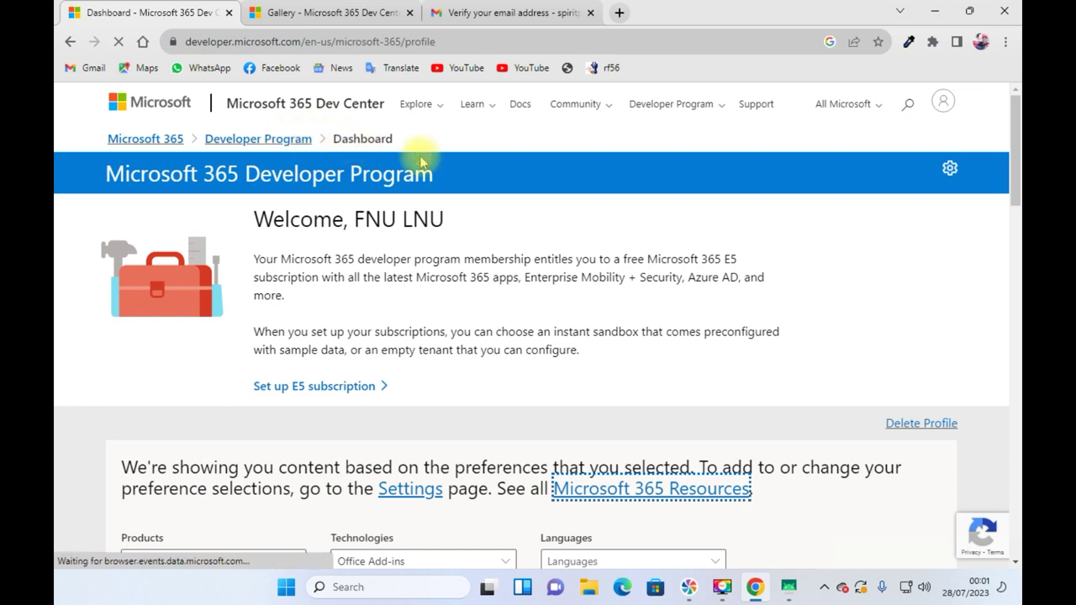
click(411, 12)
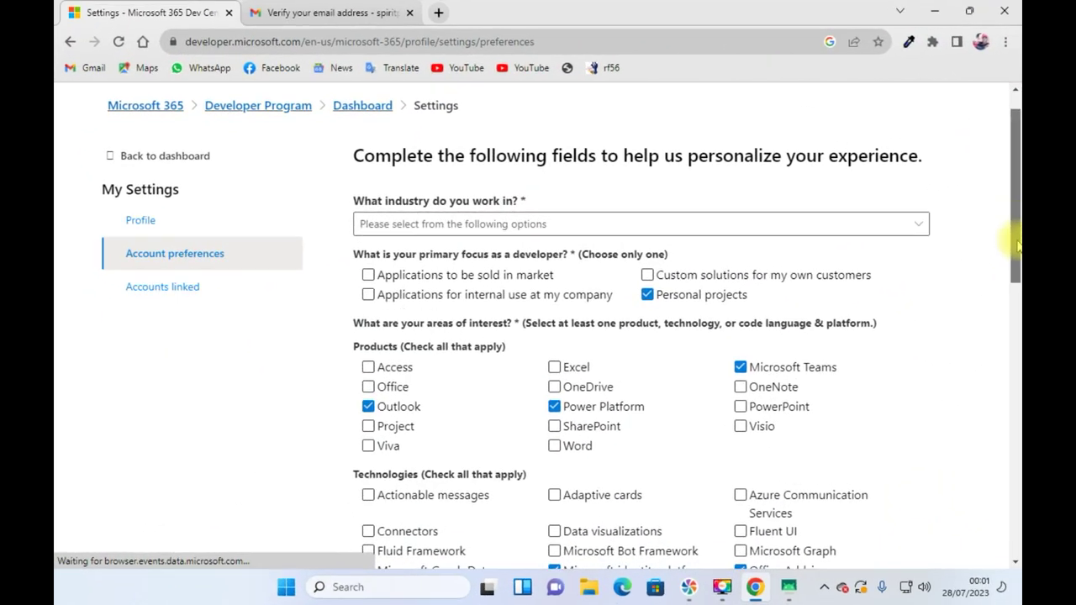
- Return to the dashboard and scroll down to the Renewable E5 subscription details
scroll(1009, 269, down, 2)
scroll(1009, 277, up, 3)
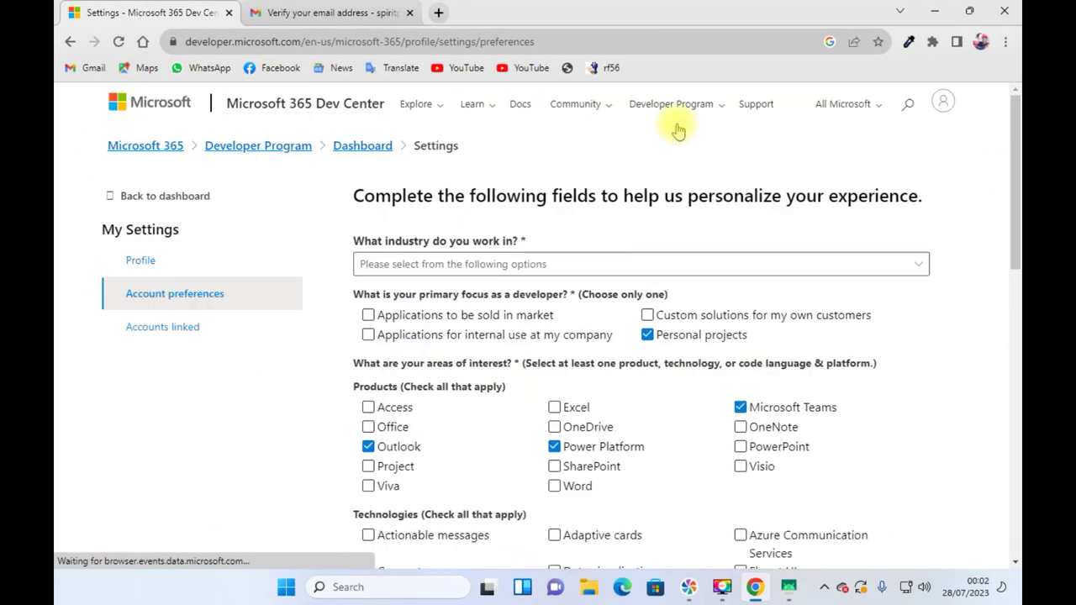
click(70, 42)
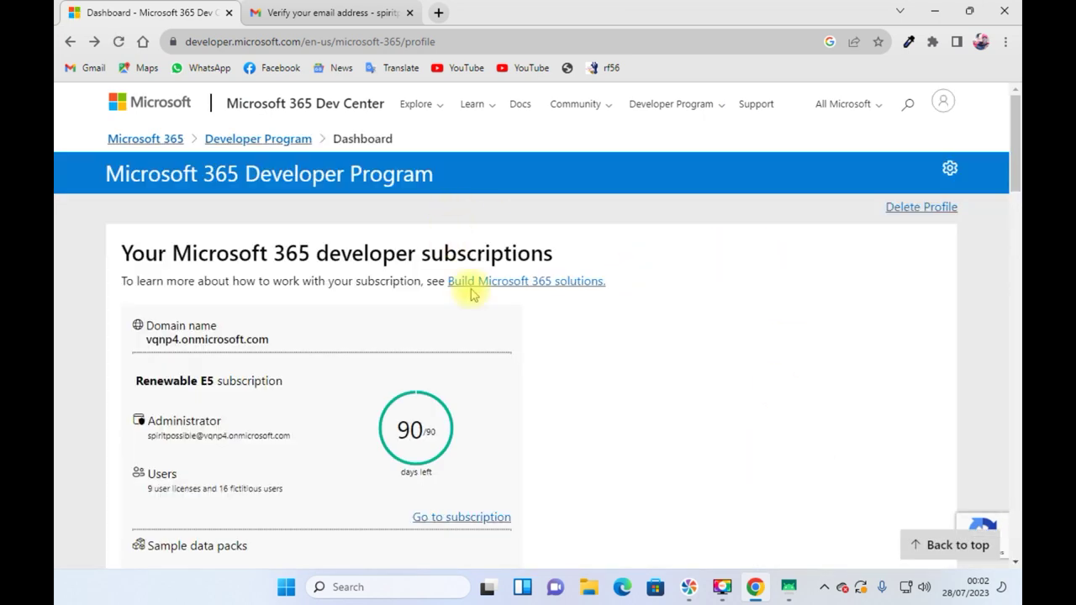
drag(1015, 153, 1016, 176)
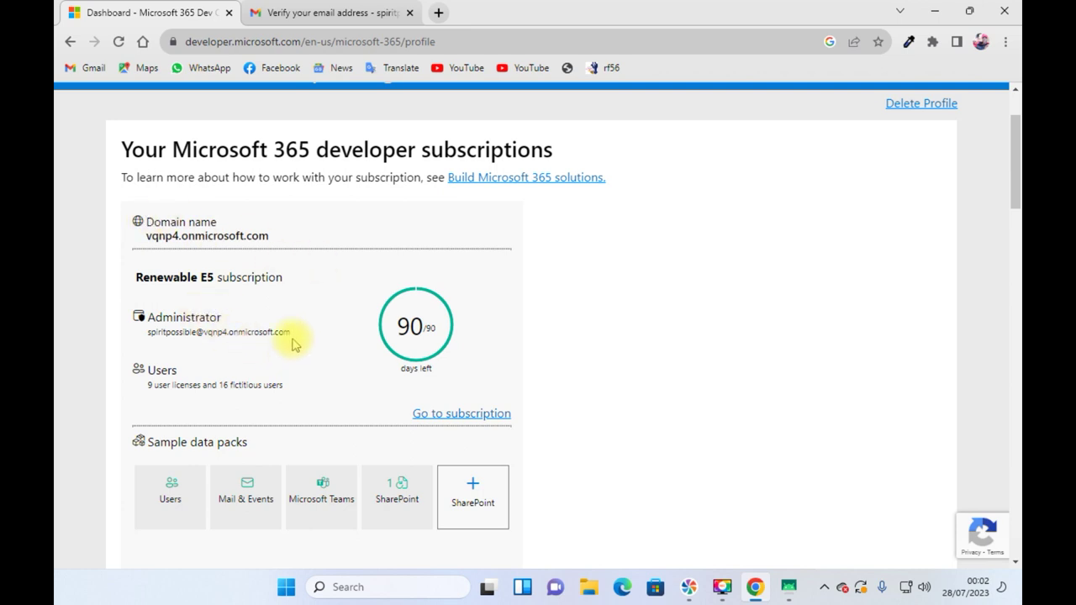
- Select the user-name part of the administrator email address on the subscription page
drag(294, 333, 145, 330)
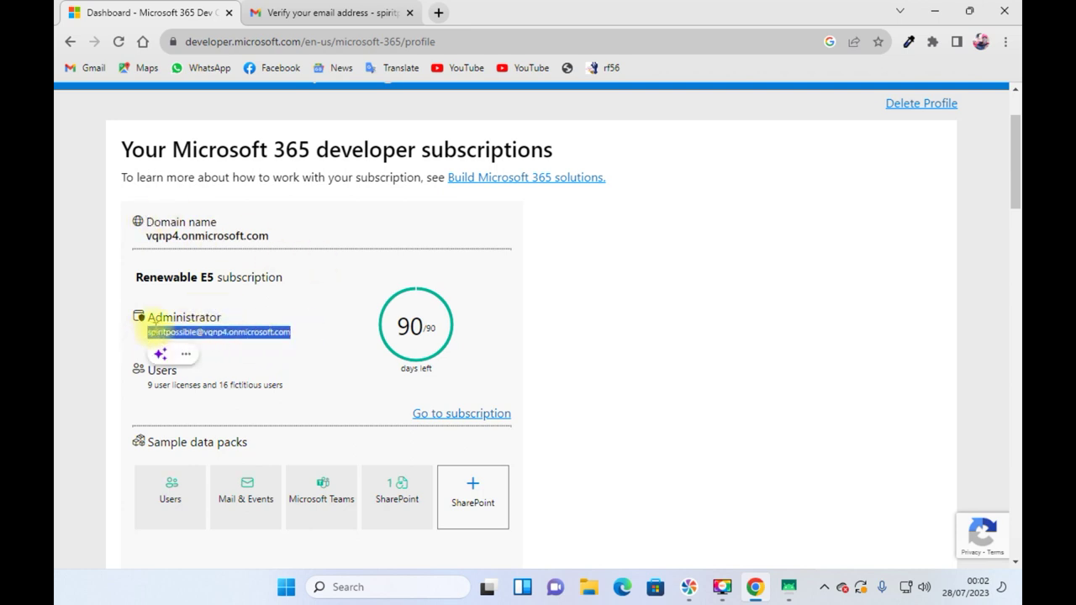
click(257, 343)
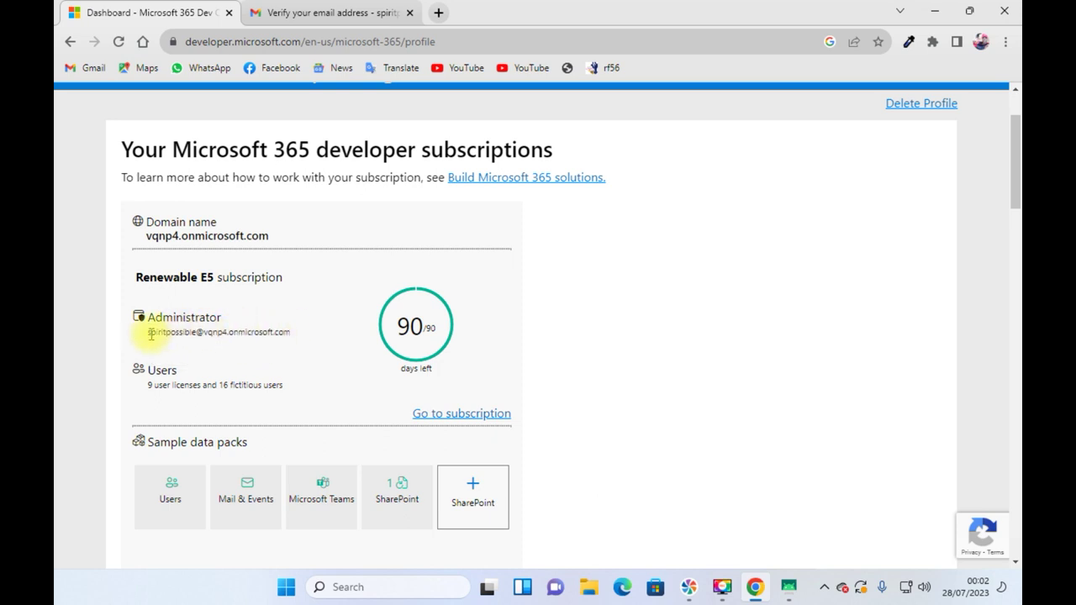
drag(149, 331, 196, 337)
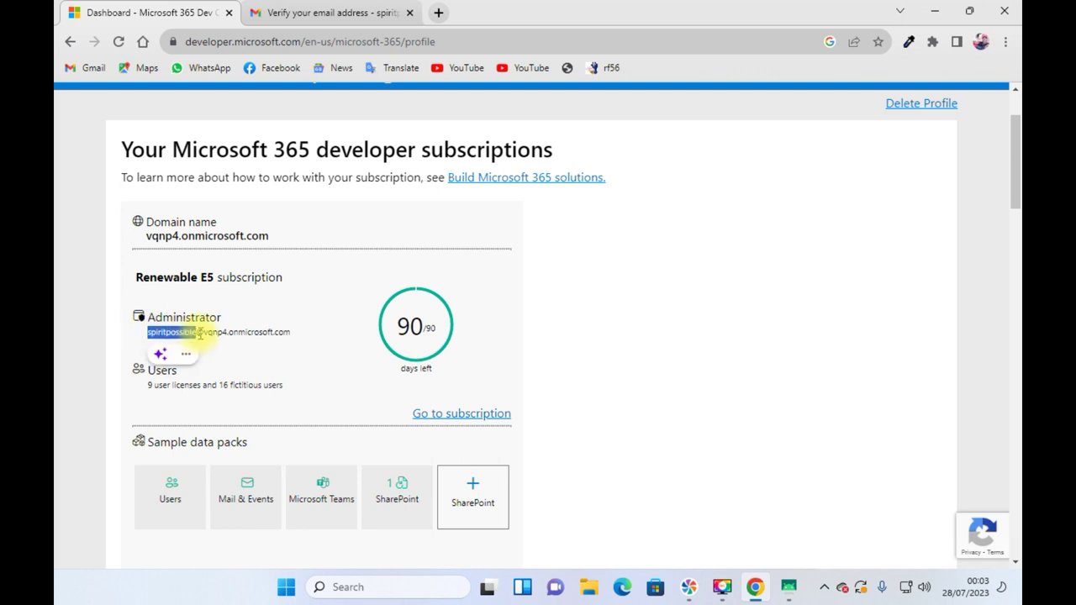
drag(204, 332, 334, 336)
click(229, 332)
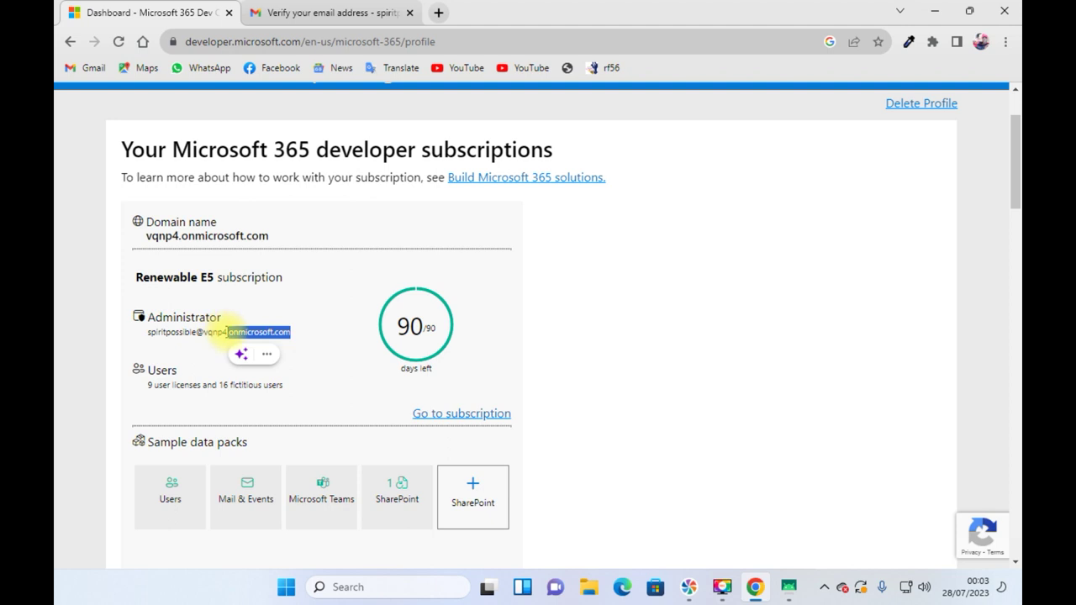
drag(191, 333, 147, 334)
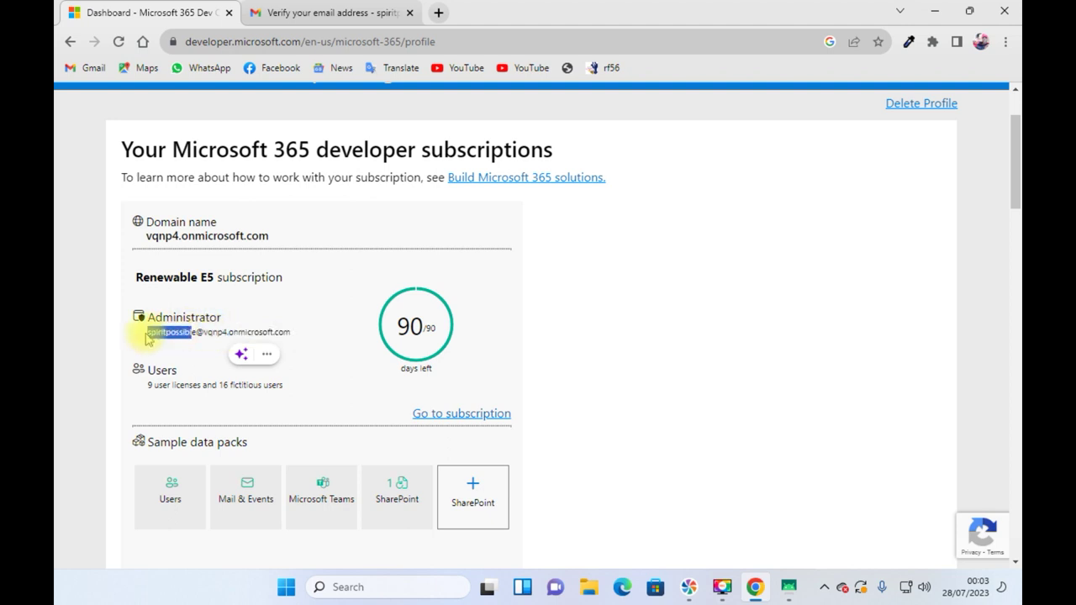
click(206, 332)
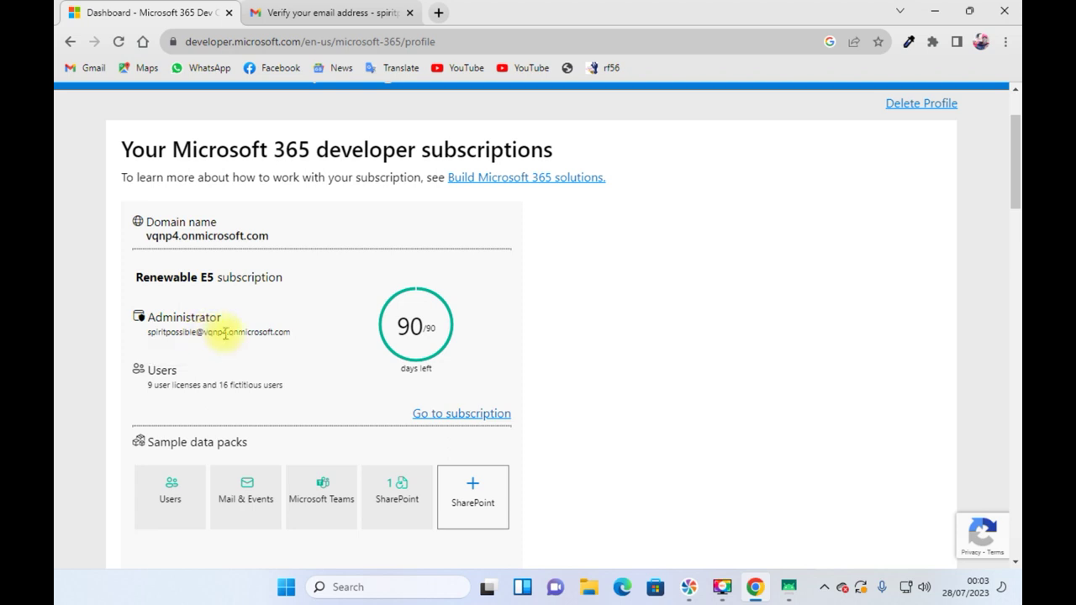
double_click(208, 333)
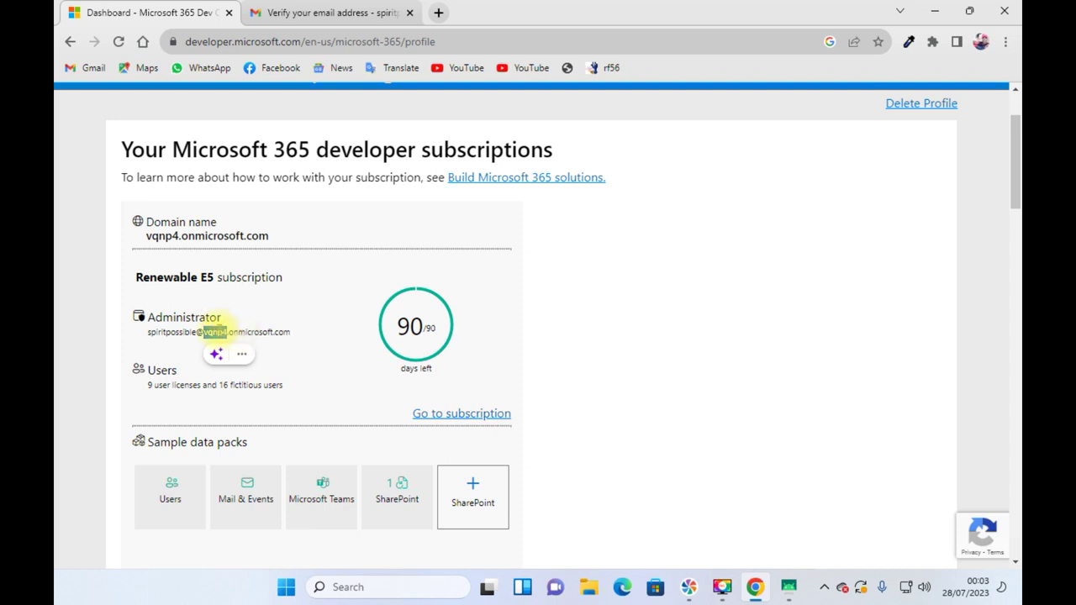
drag(227, 331, 311, 333)
click(148, 332)
click(160, 368)
drag(146, 332, 307, 343)
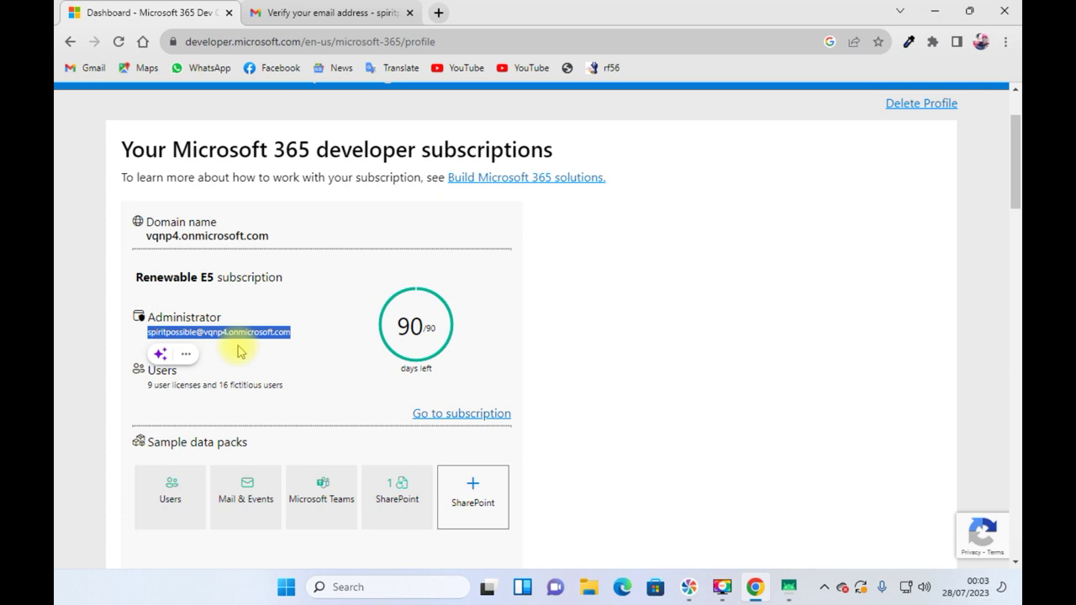
- Snip the subscription details area of the page and minimize Chrome
key(super+shift+s)
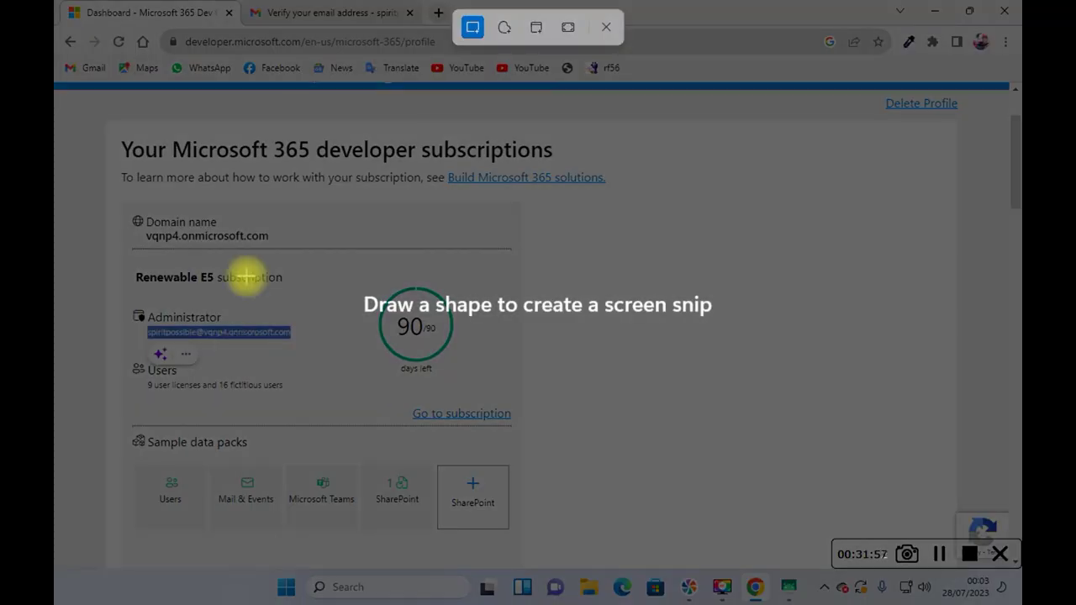
drag(115, 181, 550, 544)
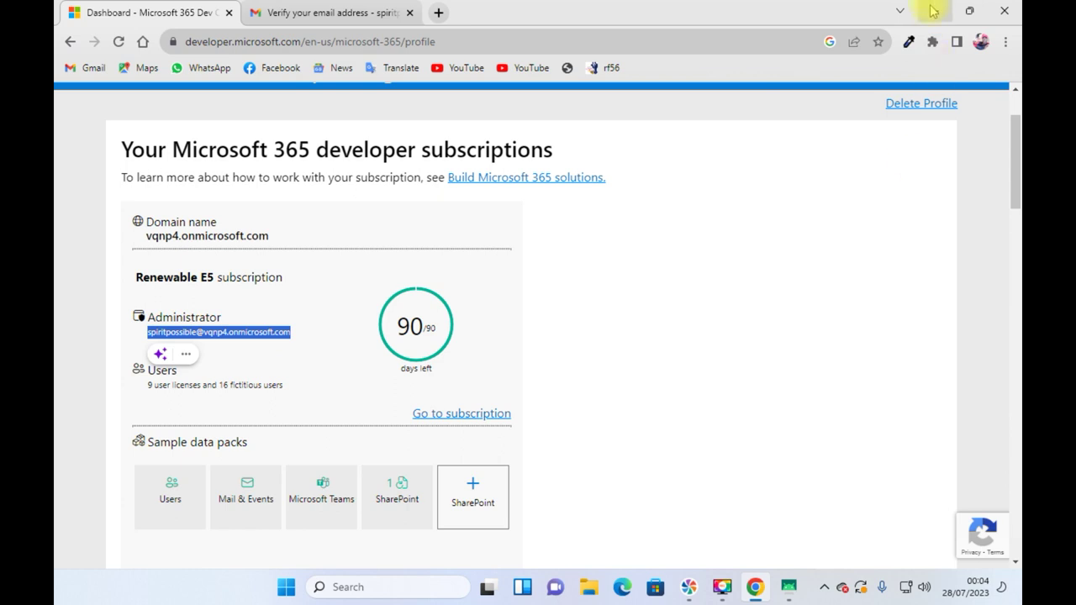
click(933, 11)
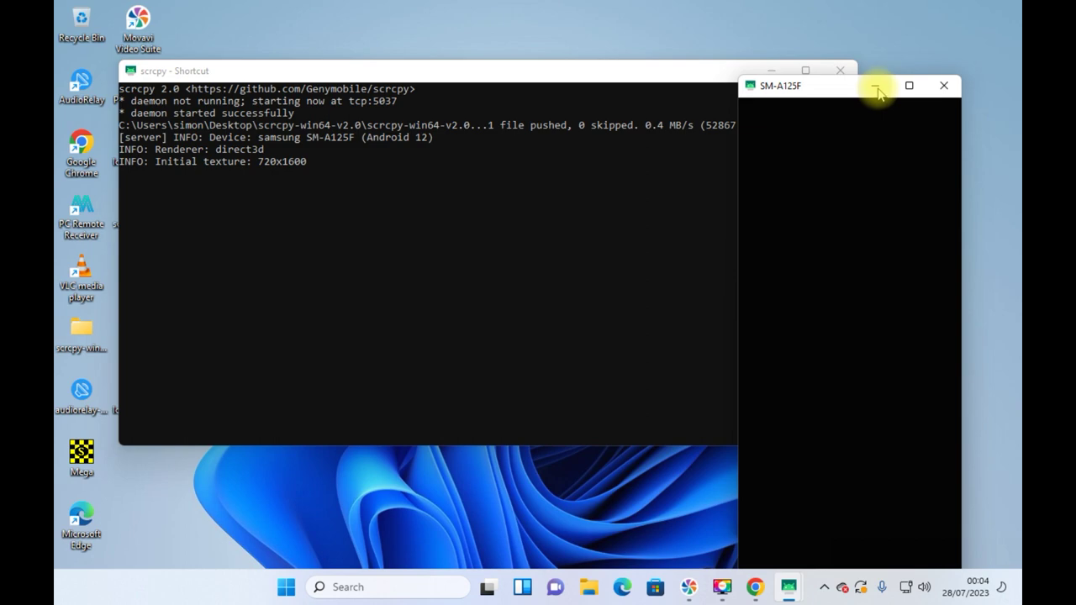
- Minimize the scrcpy console and the browser to reveal the desktop
click(771, 70)
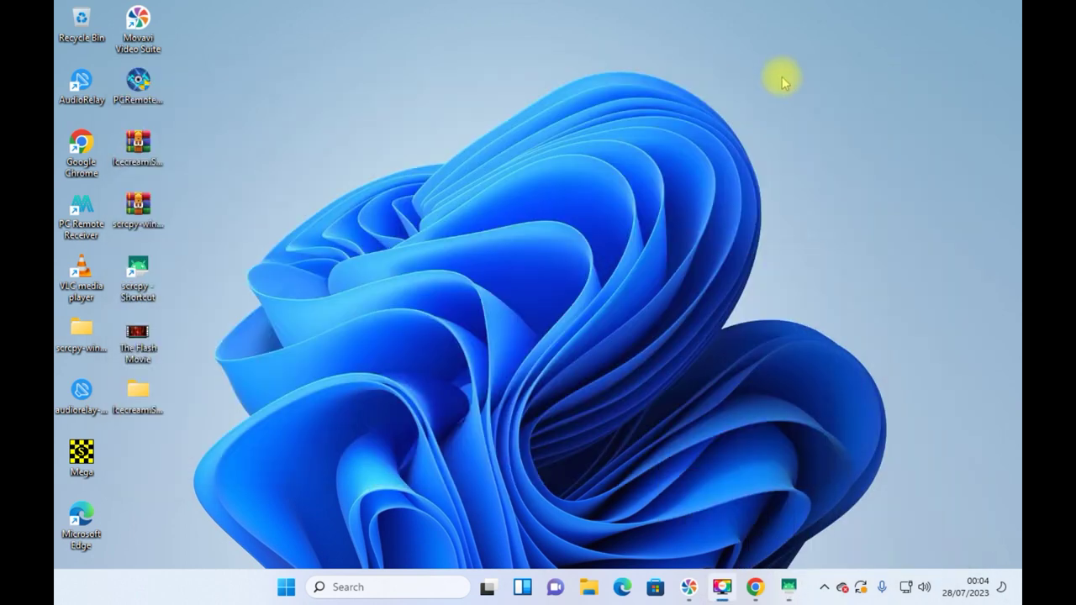
click(759, 586)
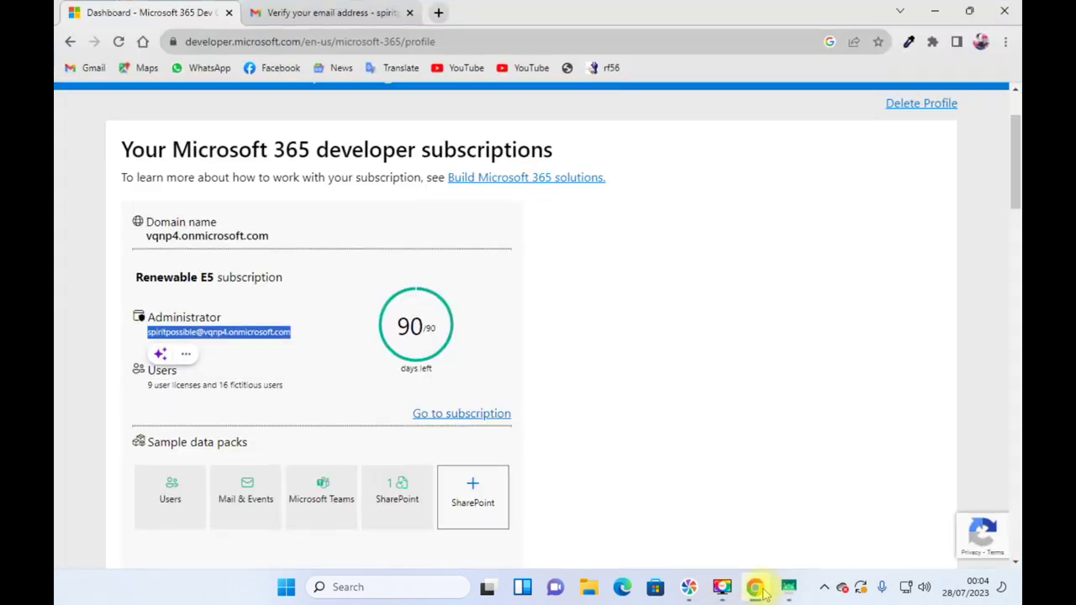
click(759, 589)
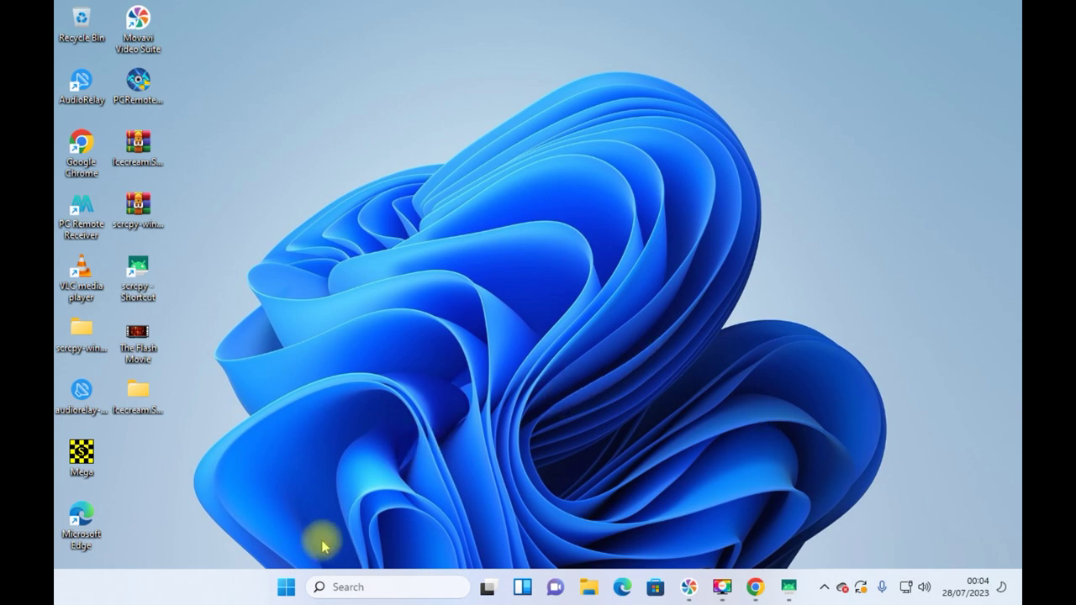
- Browse the Start menu's All apps list, close it, and launch Microsoft Store from the taskbar
click(286, 588)
click(286, 591)
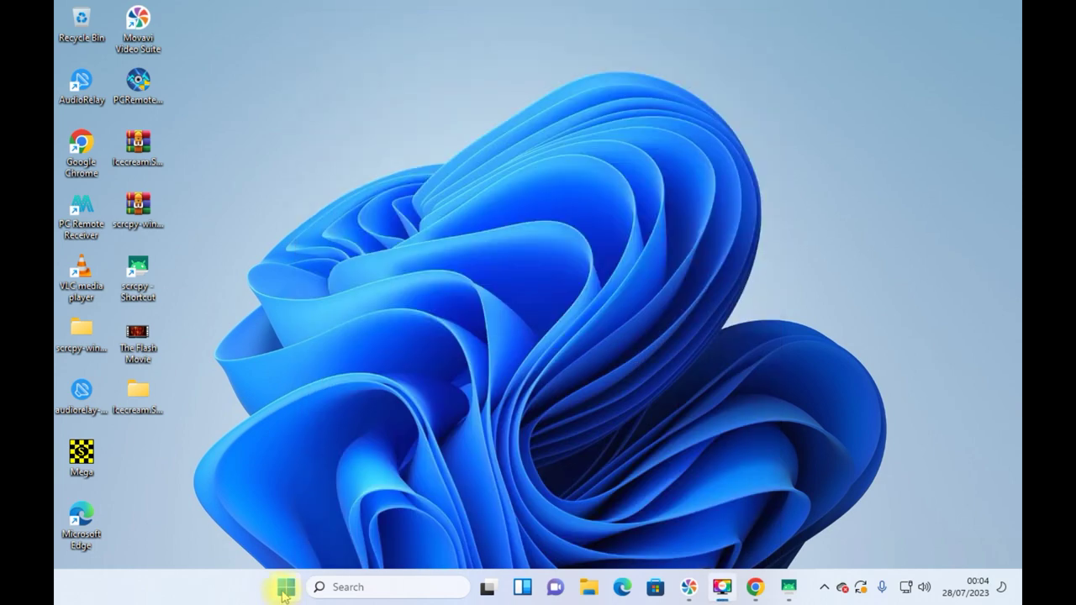
click(286, 591)
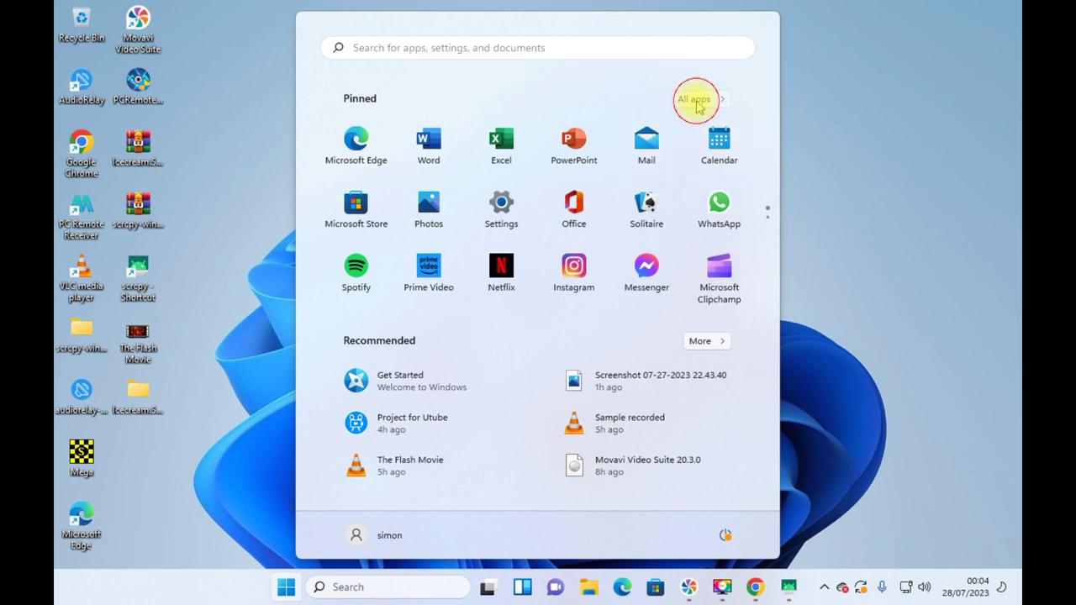
click(694, 99)
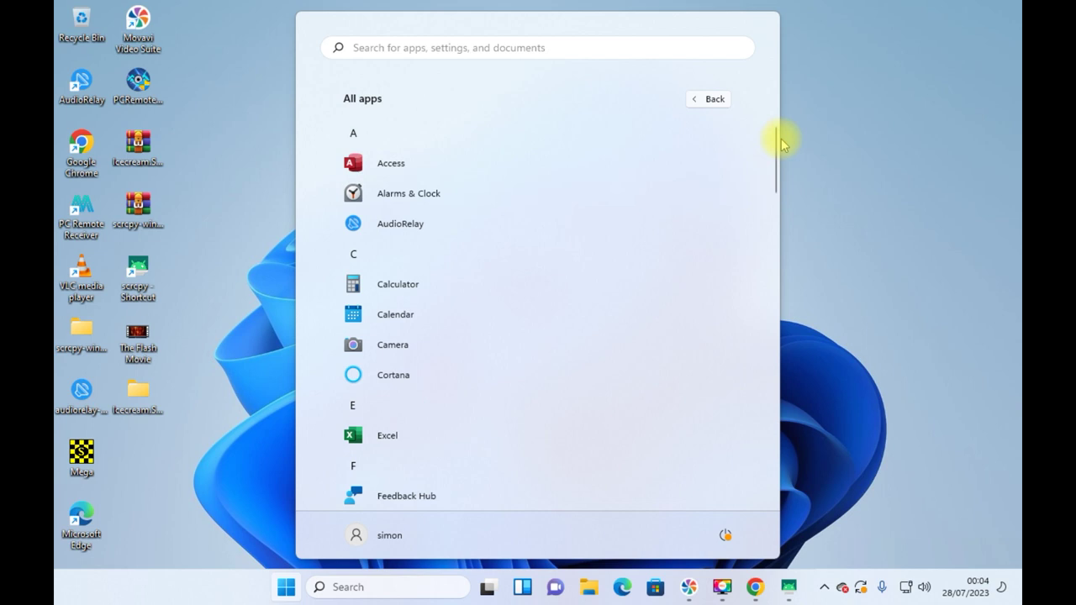
drag(774, 146, 760, 113)
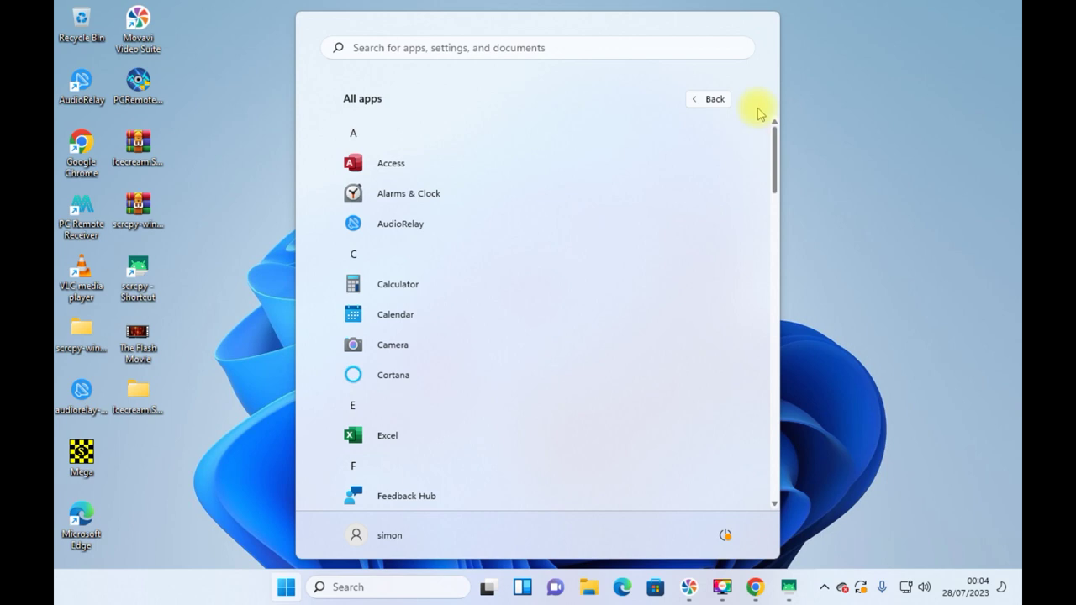
click(288, 588)
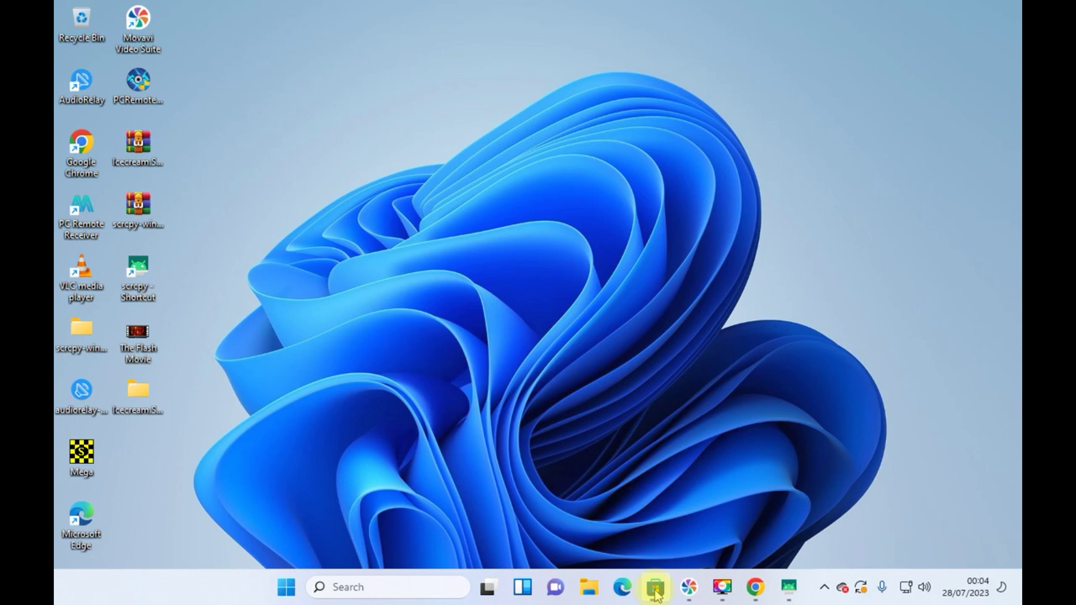
click(655, 590)
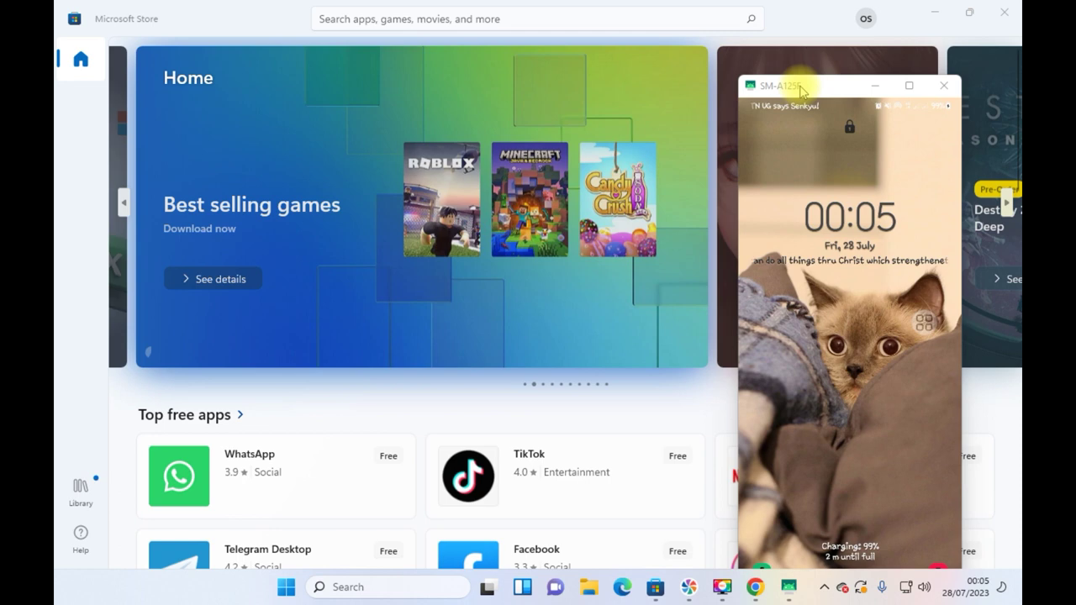
- Search the Store for 'microsoft 365 office' using the search suggestion
click(464, 17)
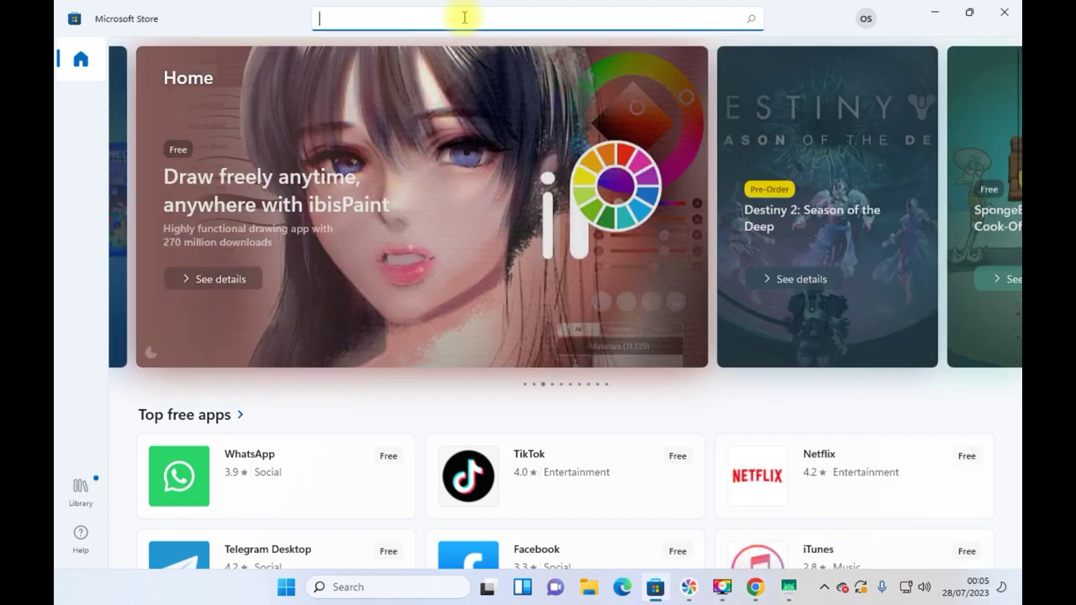
text(m)
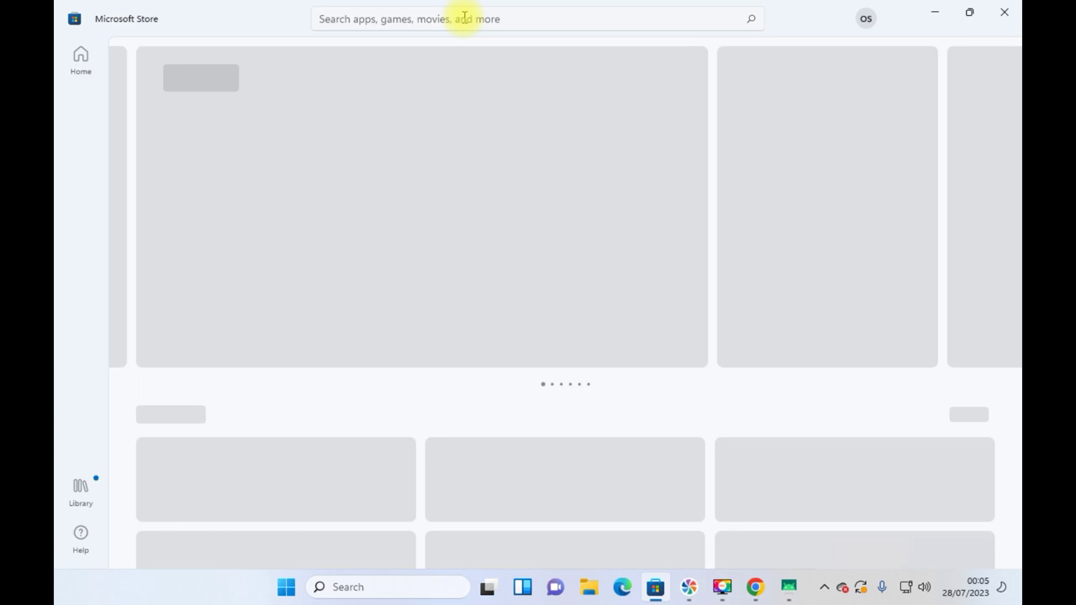
click(464, 16)
text(micro)
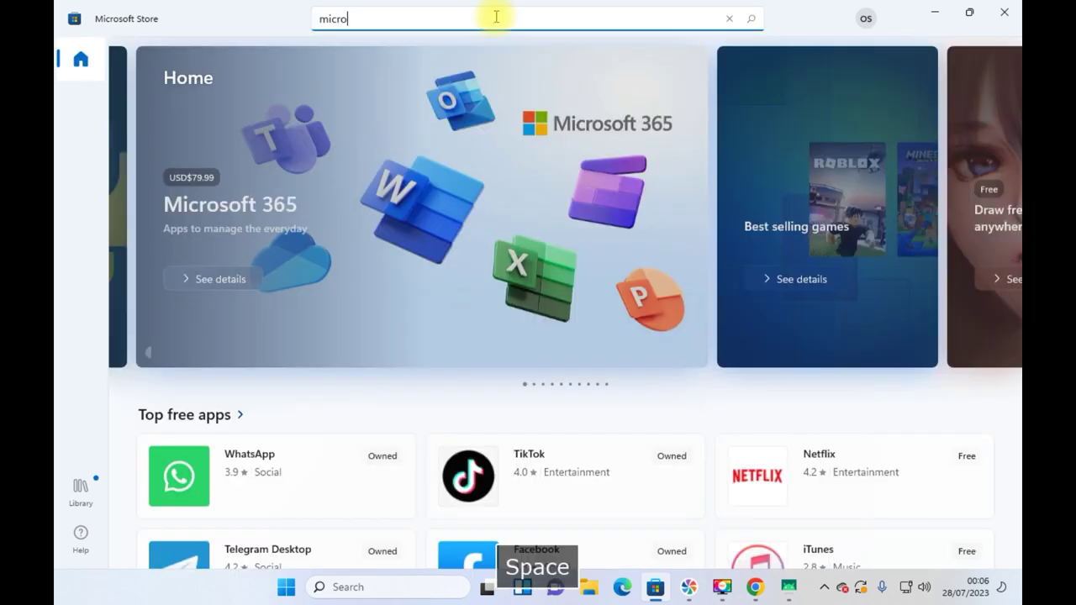
text(soft 356 )
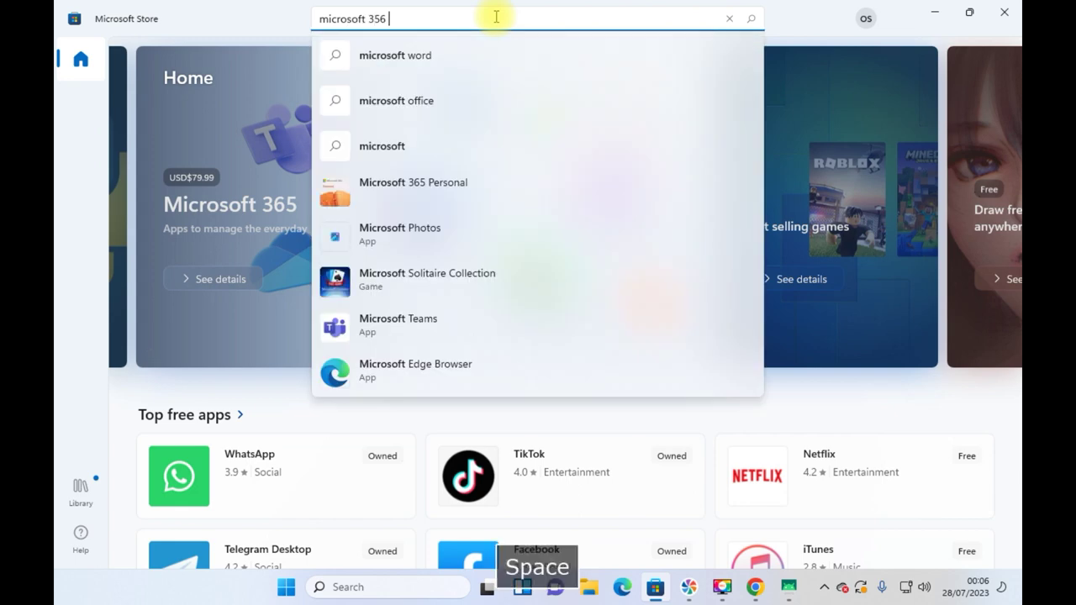
text(office)
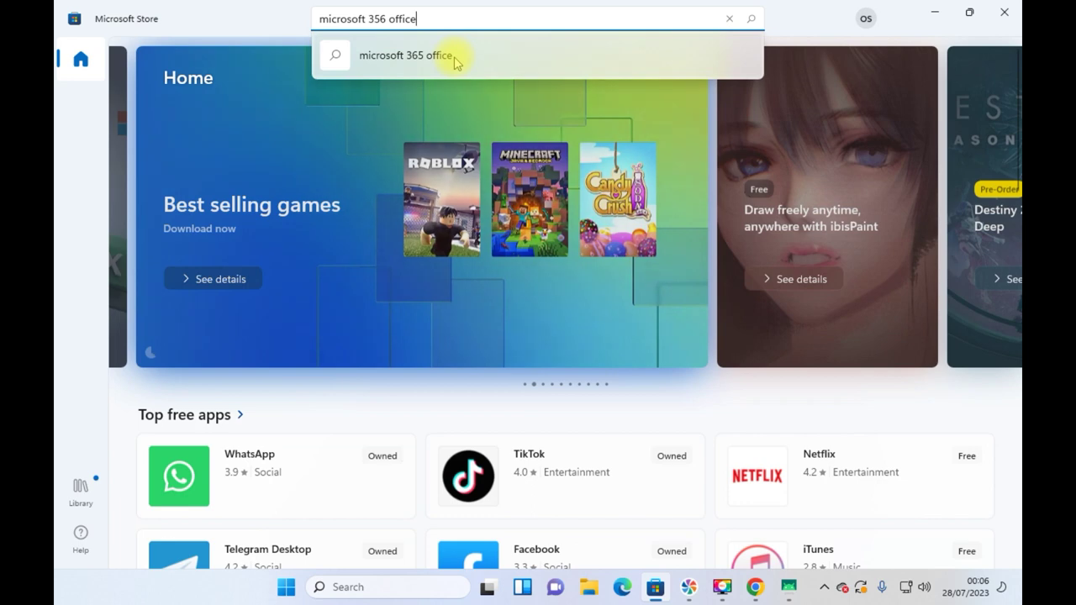
click(454, 57)
key(Return)
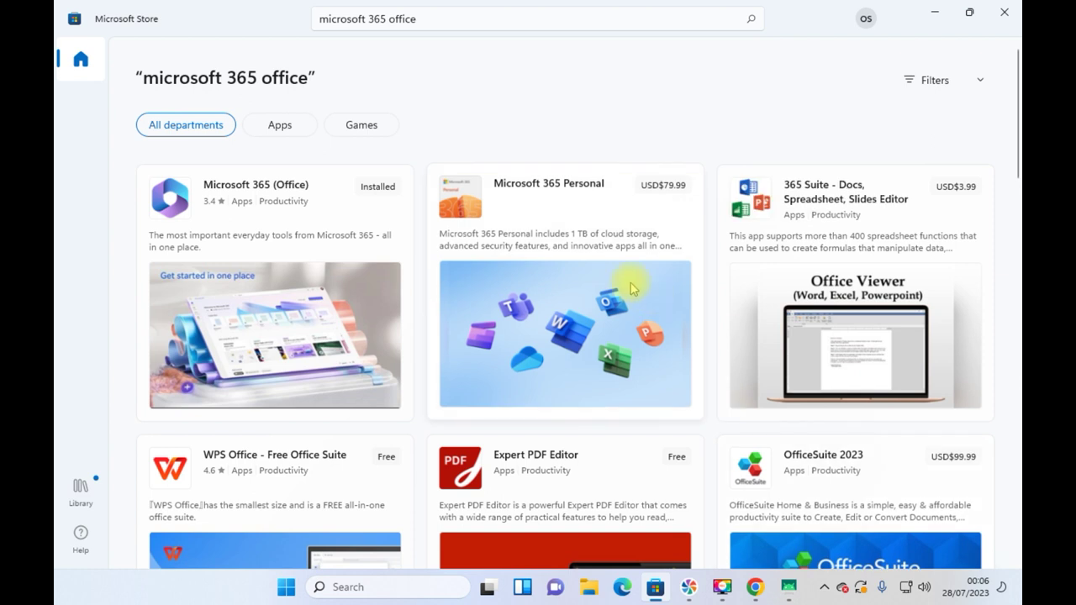
- Open the Microsoft 365 (Office) product page in Microsoft Store
click(279, 189)
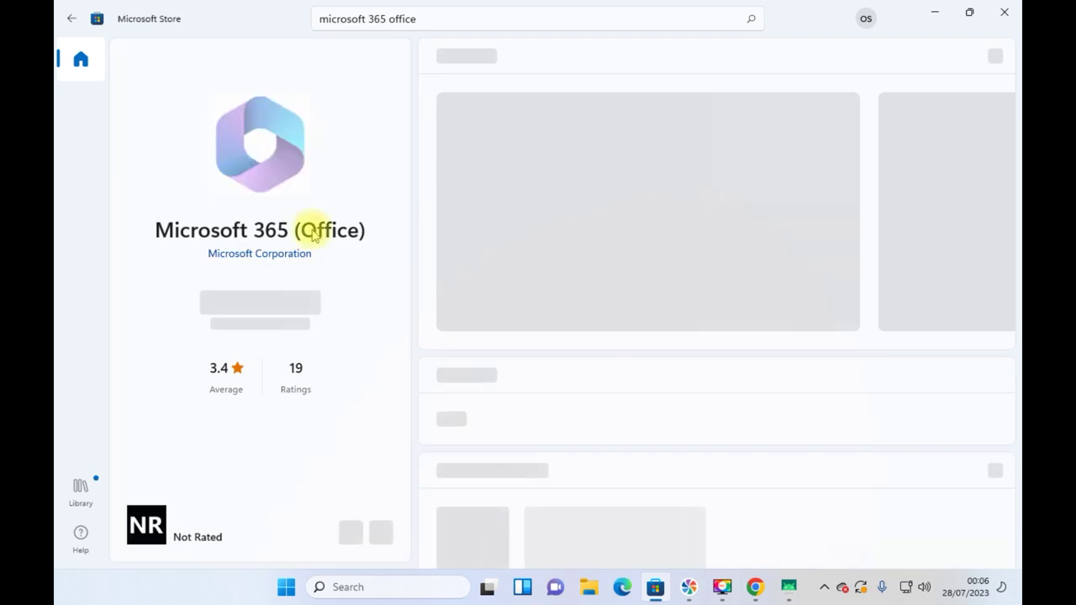
key(super)
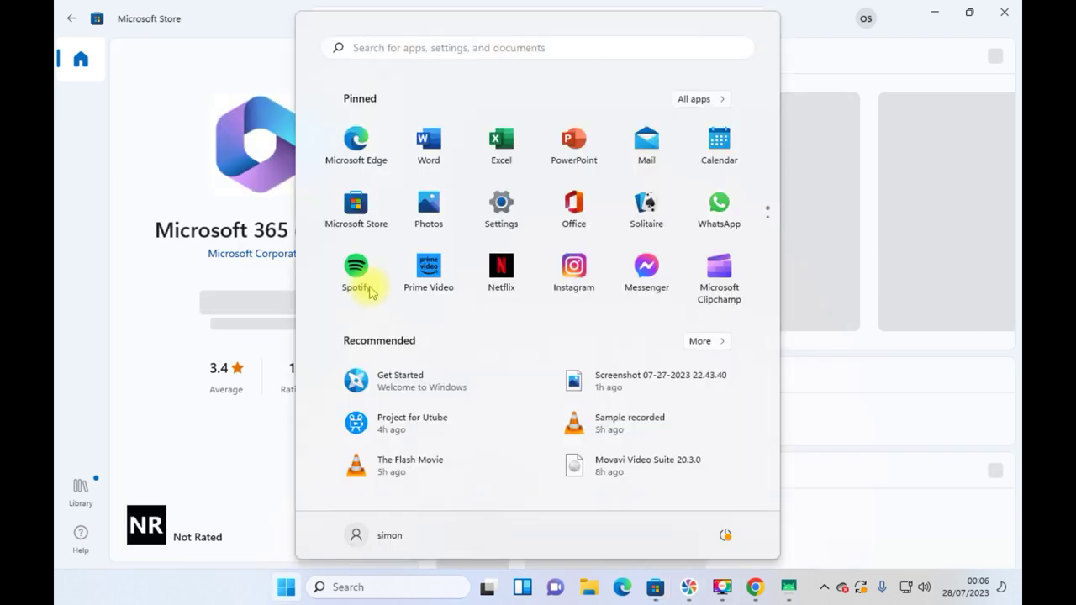
key(super)
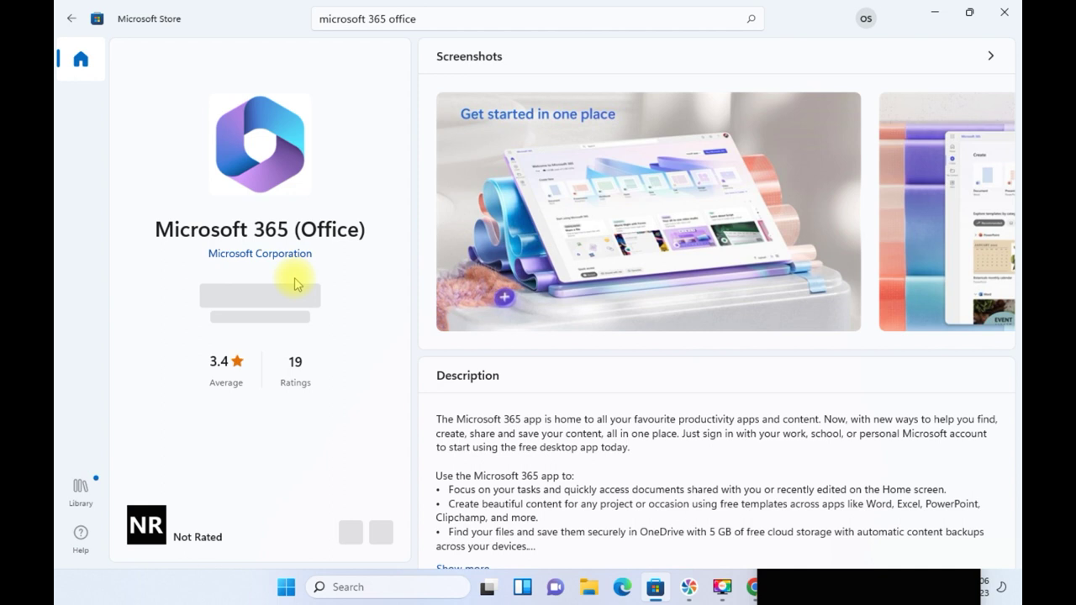
- Move the phone mirror window to the top of the screen and bring the Store back in front
mouse_move(737, 599)
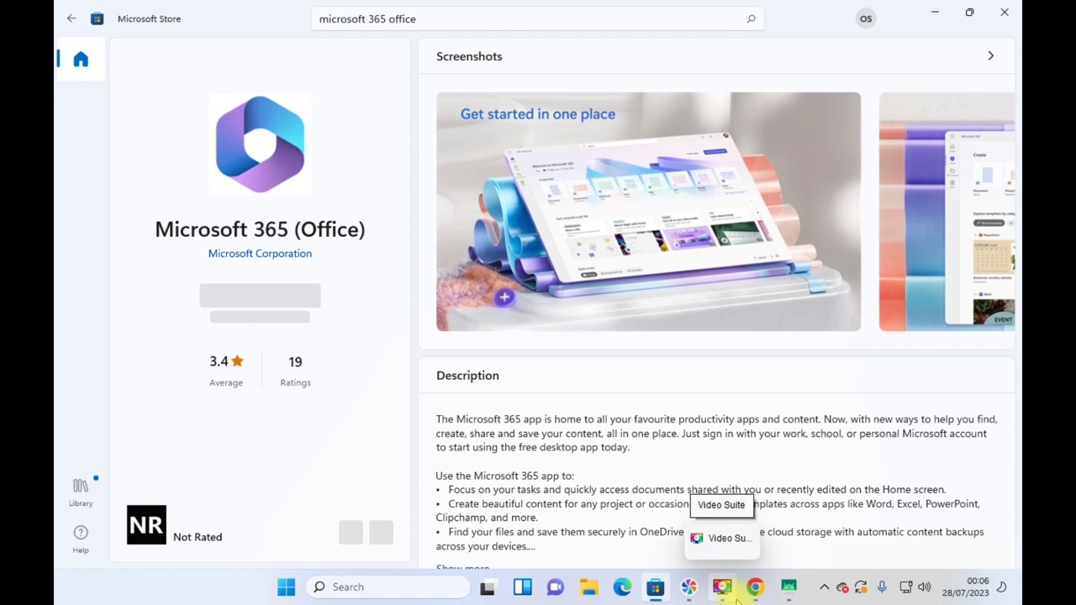
drag(835, 442, 816, 118)
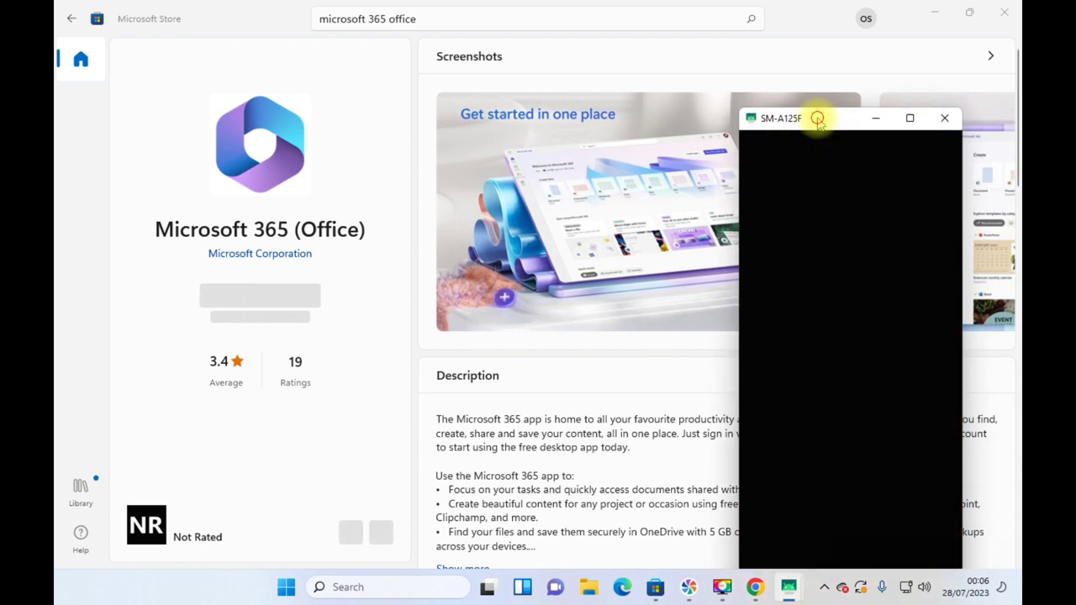
drag(817, 121, 784, 82)
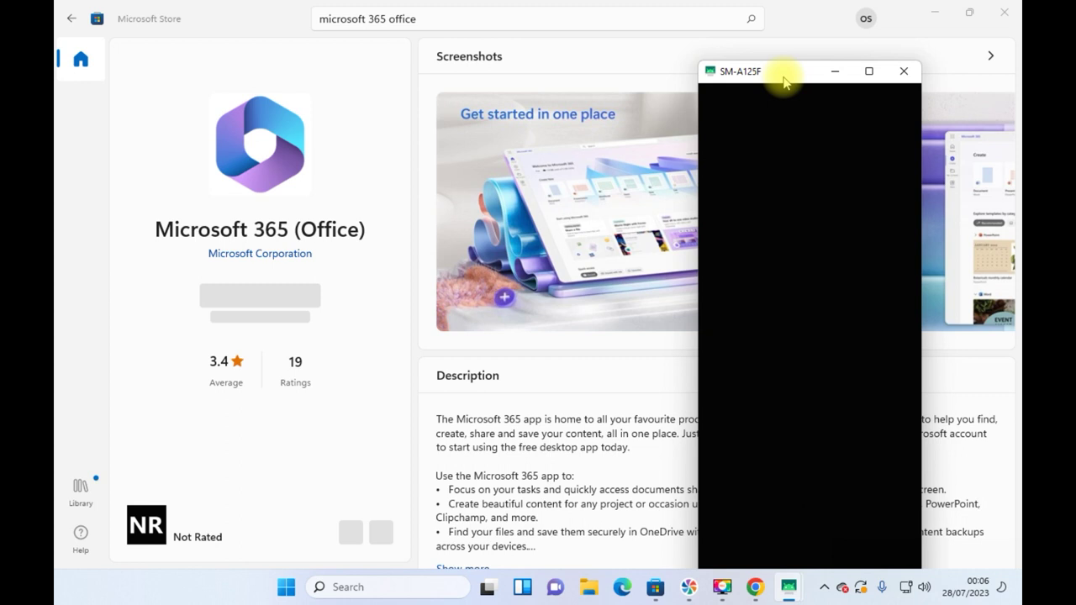
drag(784, 81, 773, 39)
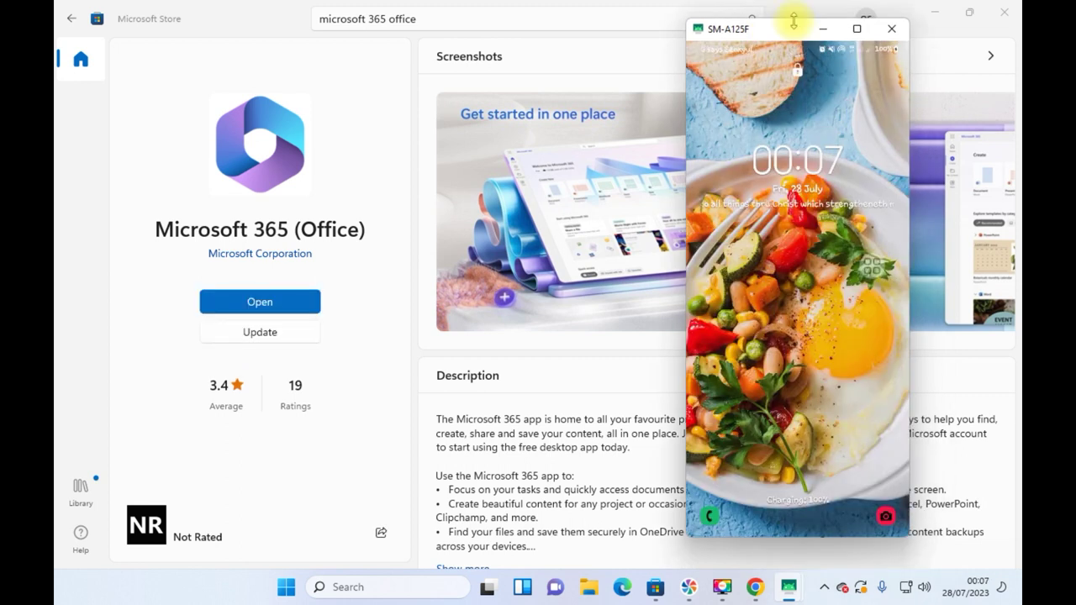
click(271, 335)
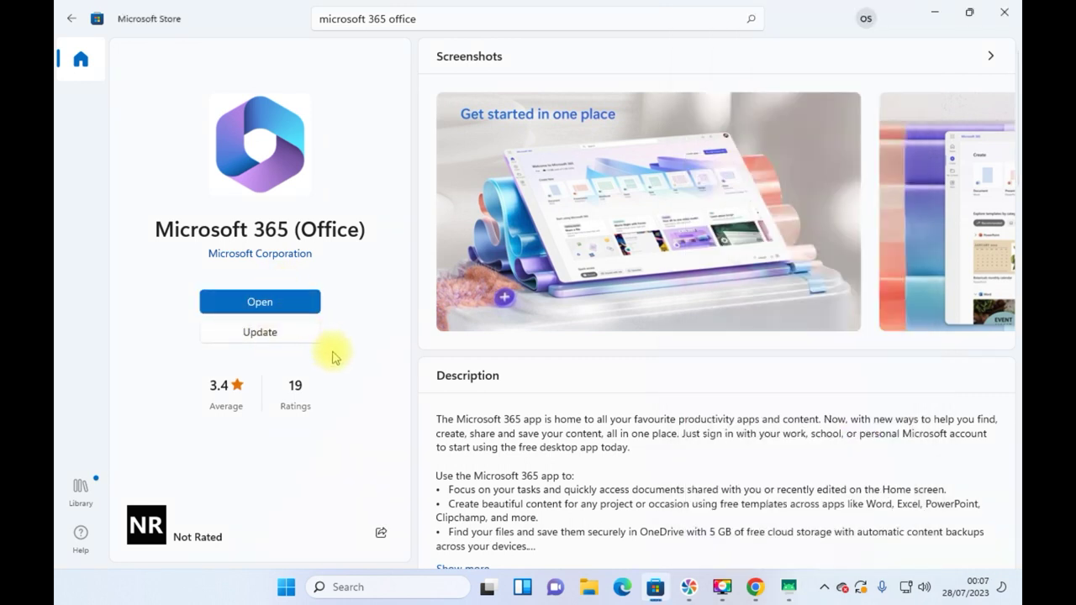
key(super)
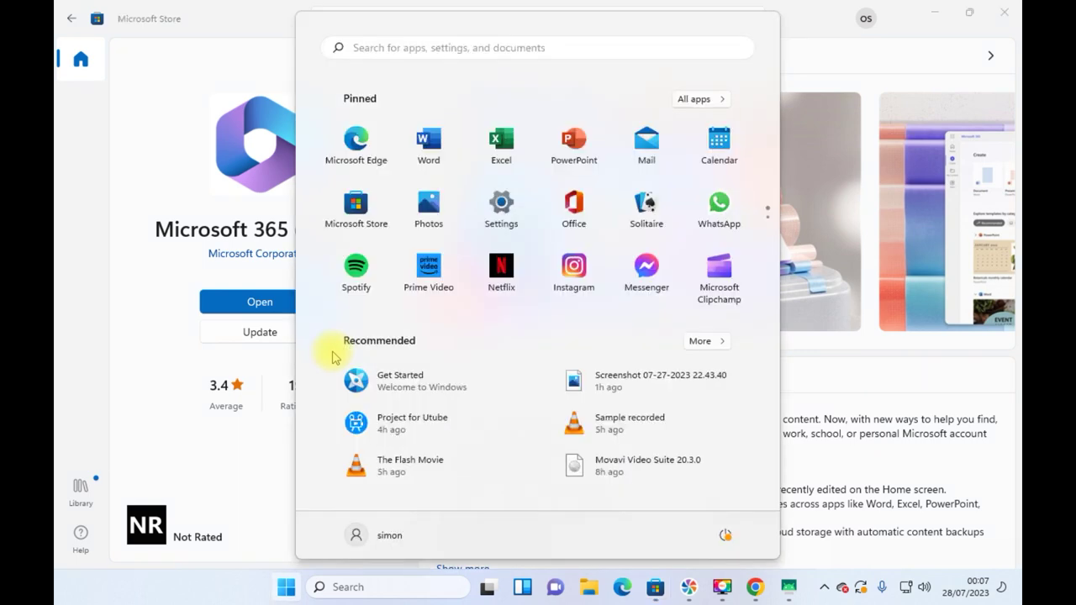
- Start the Microsoft 365 (Office) update, then step through and dismiss the app's four-tip welcome tour
key(super)
click(254, 335)
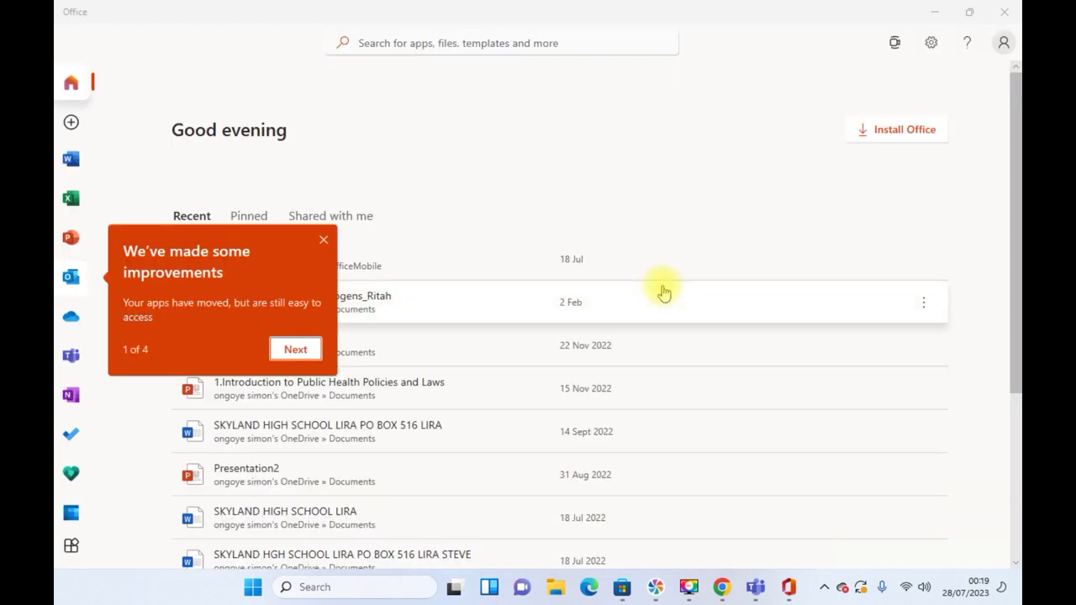
click(302, 357)
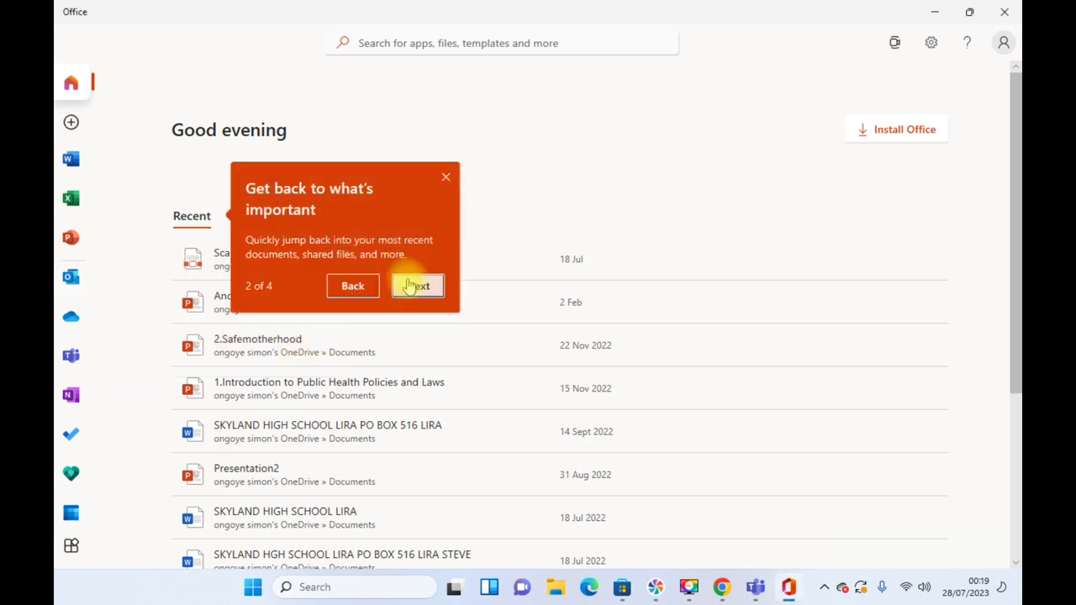
click(410, 285)
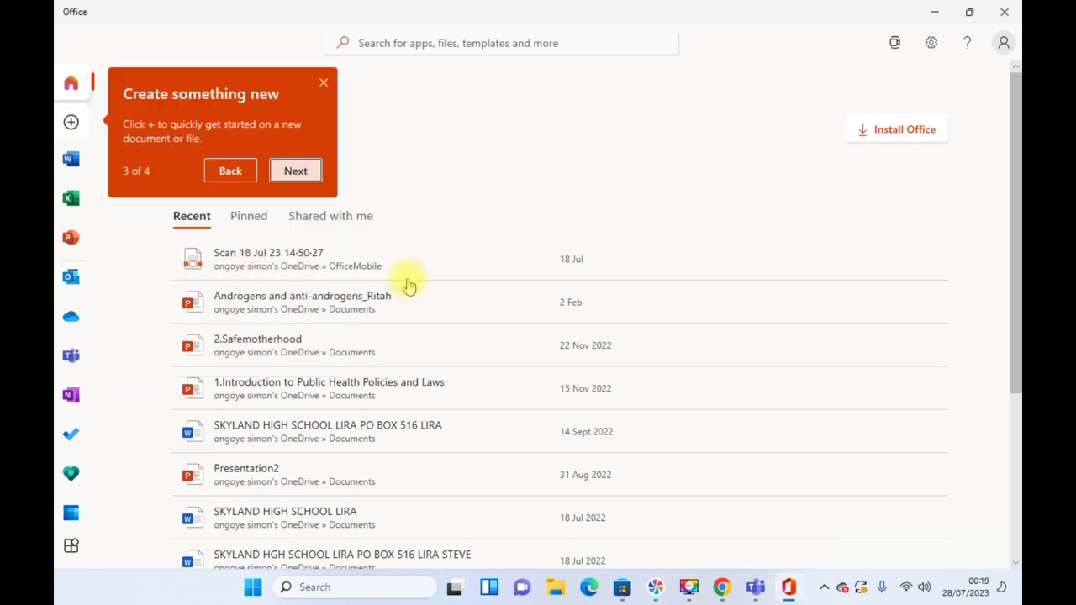
click(296, 172)
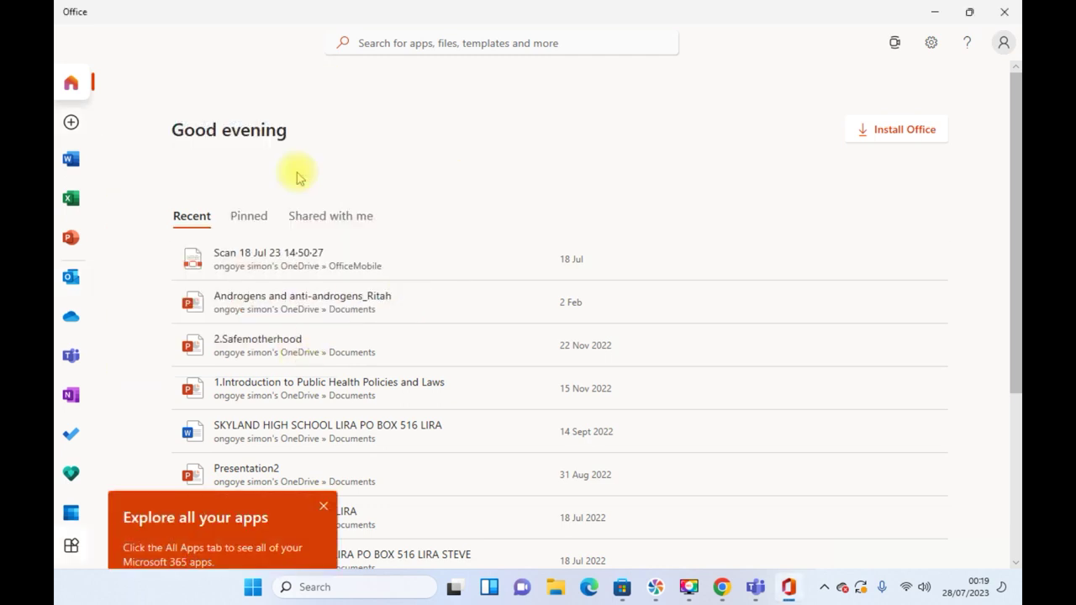
click(325, 505)
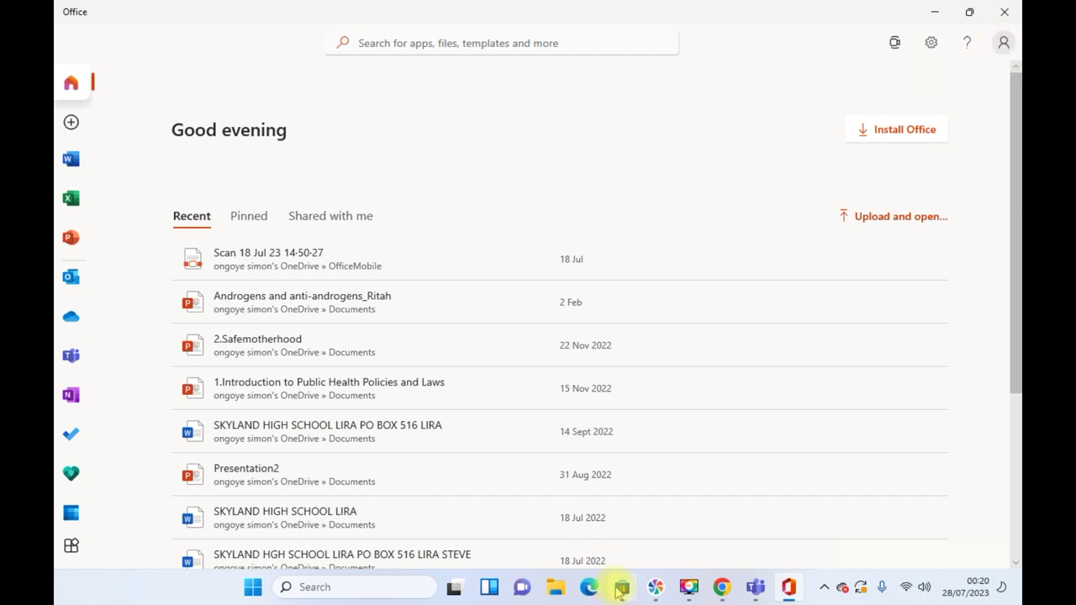
- Switch to the Office app window and show its account panel at the top right
click(618, 584)
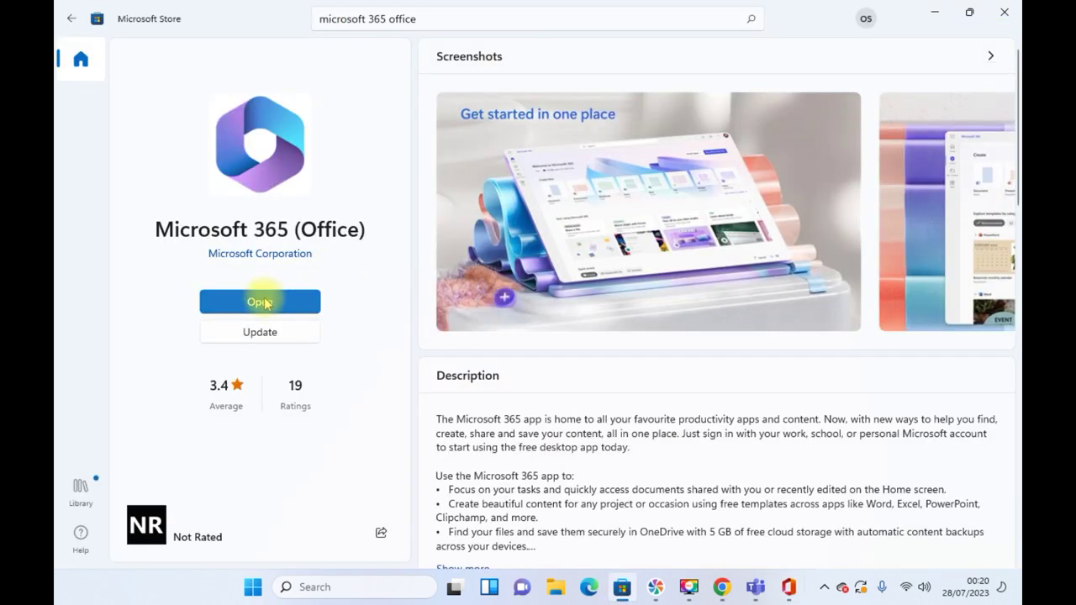
click(790, 587)
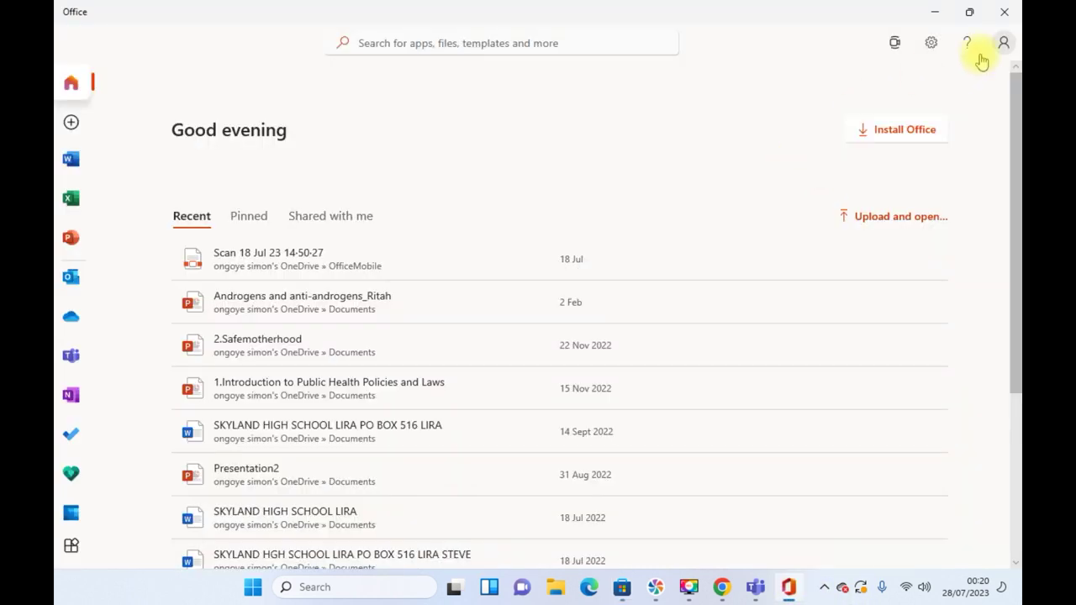
click(1005, 46)
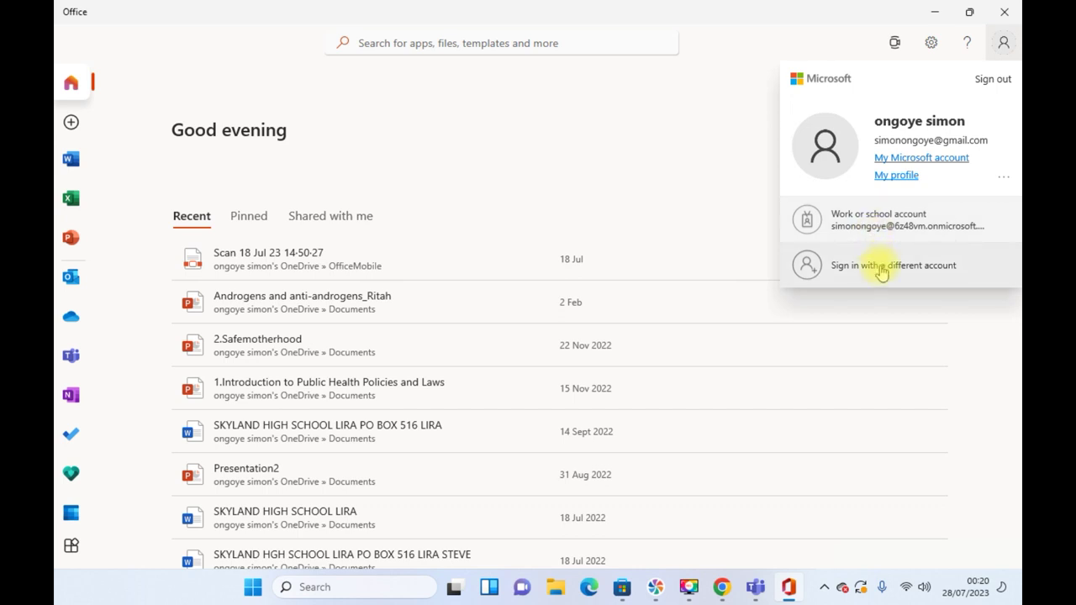
- Choose to sign in with a different work or school account and continue to Microsoft sign-in
click(880, 267)
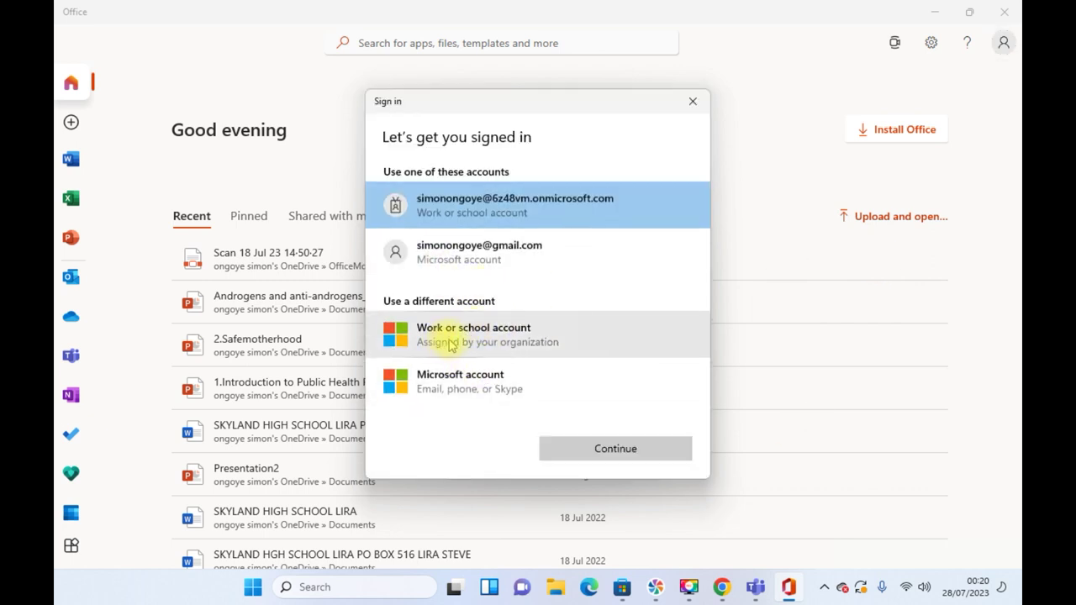
click(452, 345)
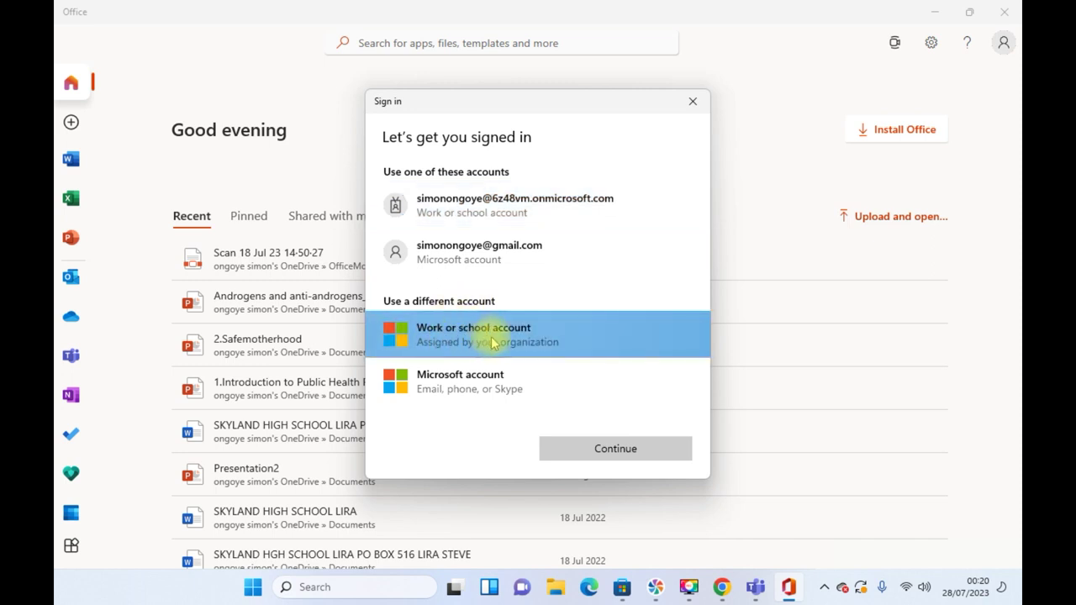
click(594, 451)
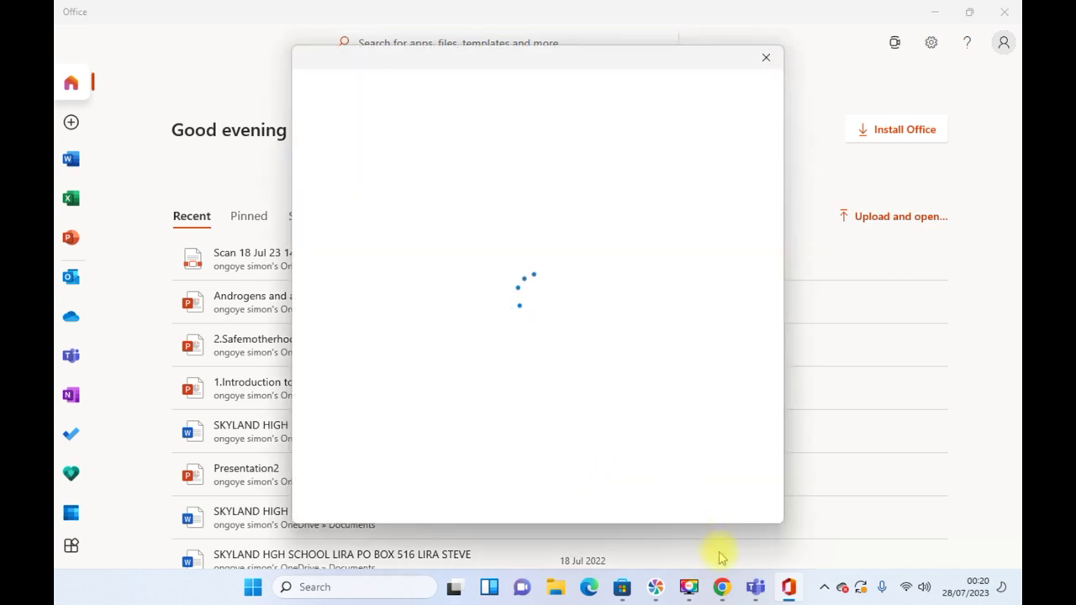
mouse_move(723, 589)
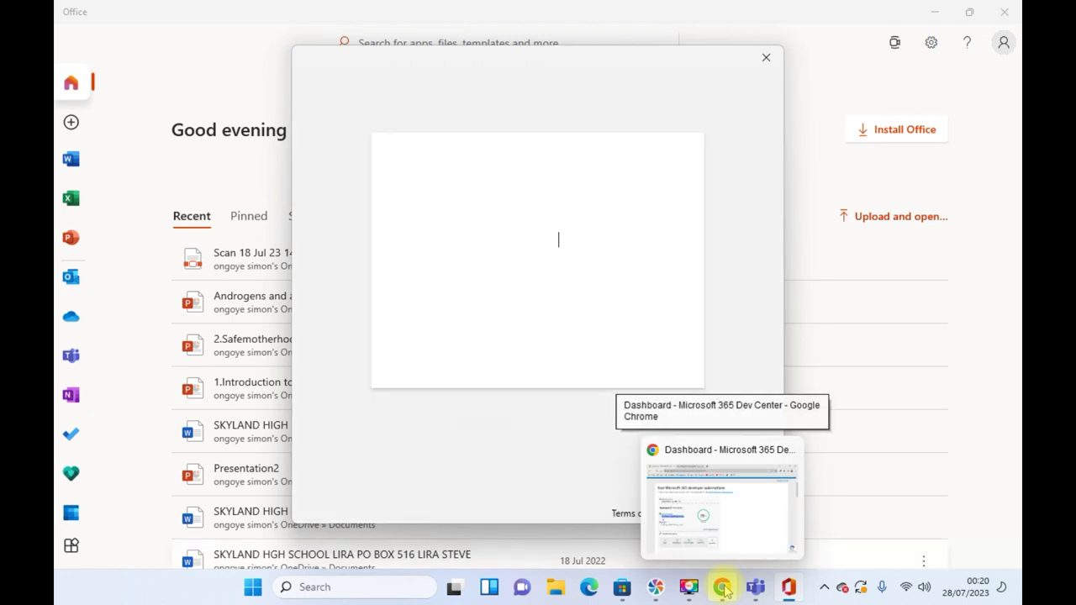
- Copy the E5 subscription's administrator email from Chrome and return to the Office sign-in dialog
click(525, 232)
click(722, 588)
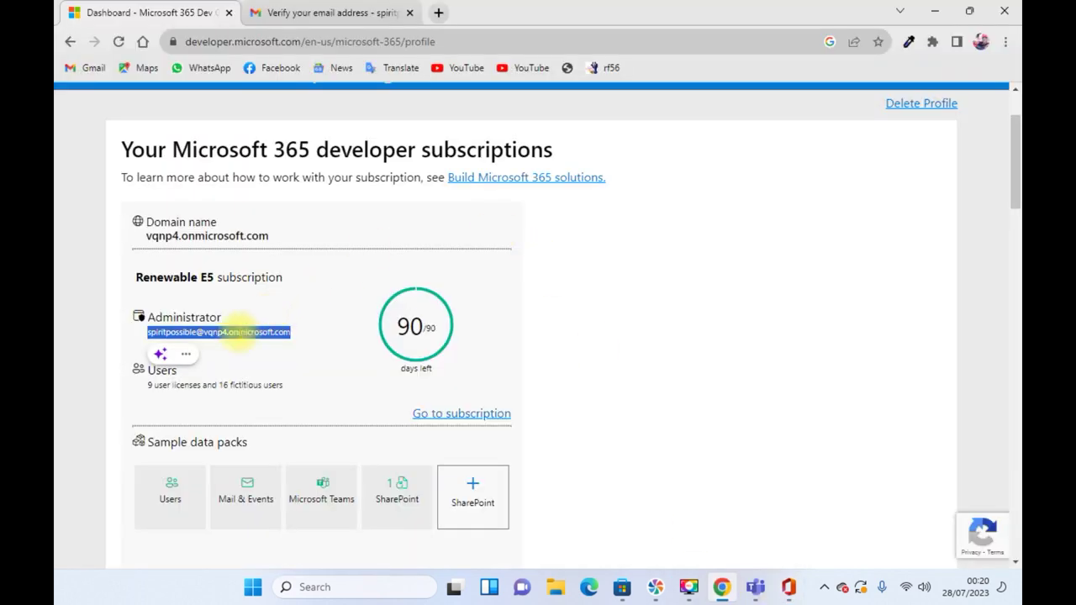
click(240, 332)
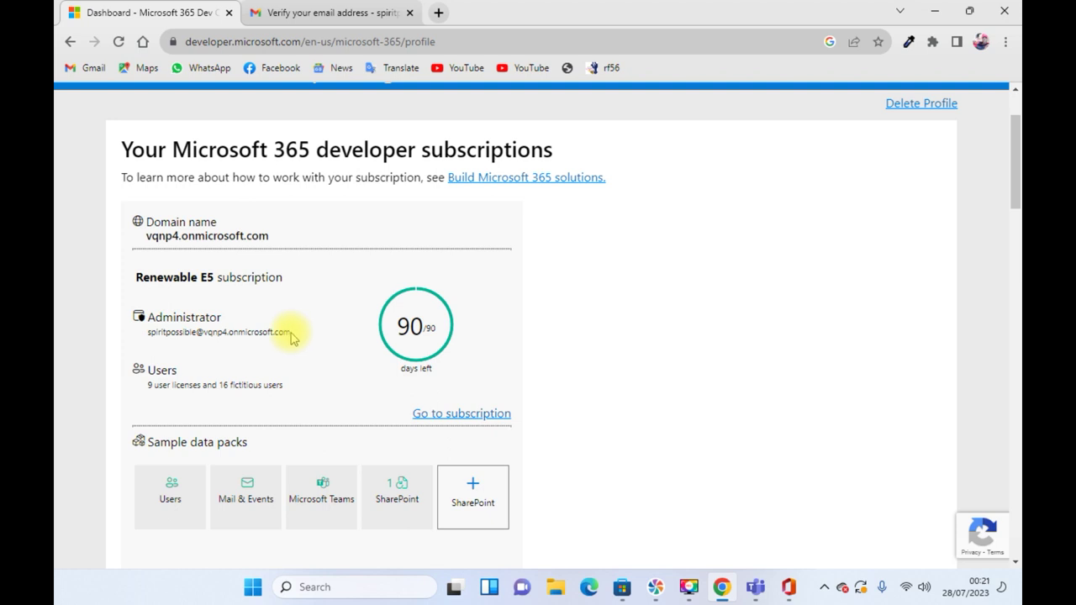
drag(291, 332, 156, 334)
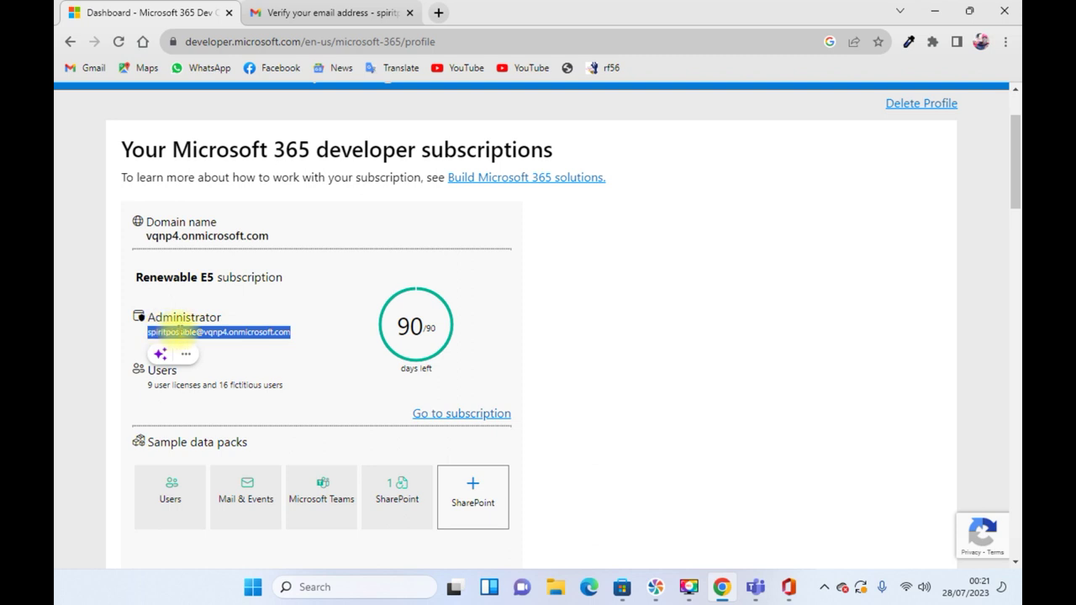
right_click(179, 337)
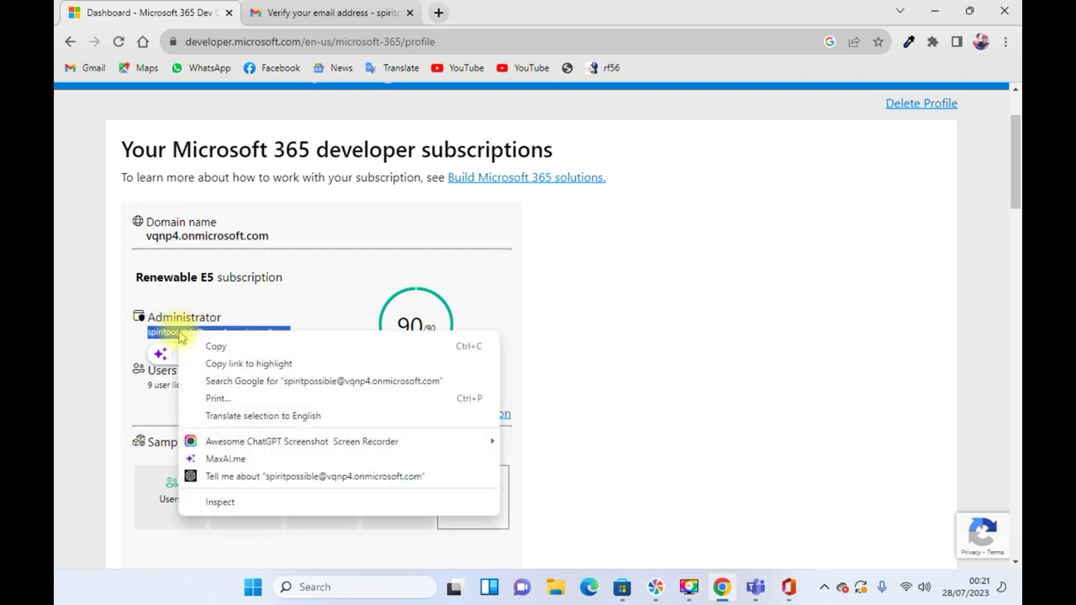
click(208, 345)
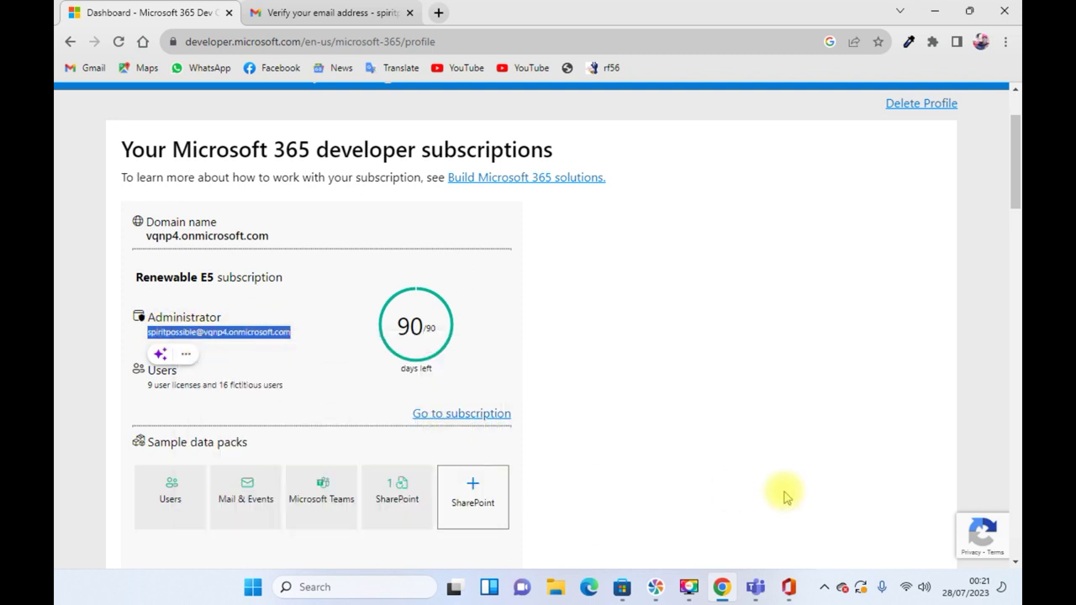
click(790, 587)
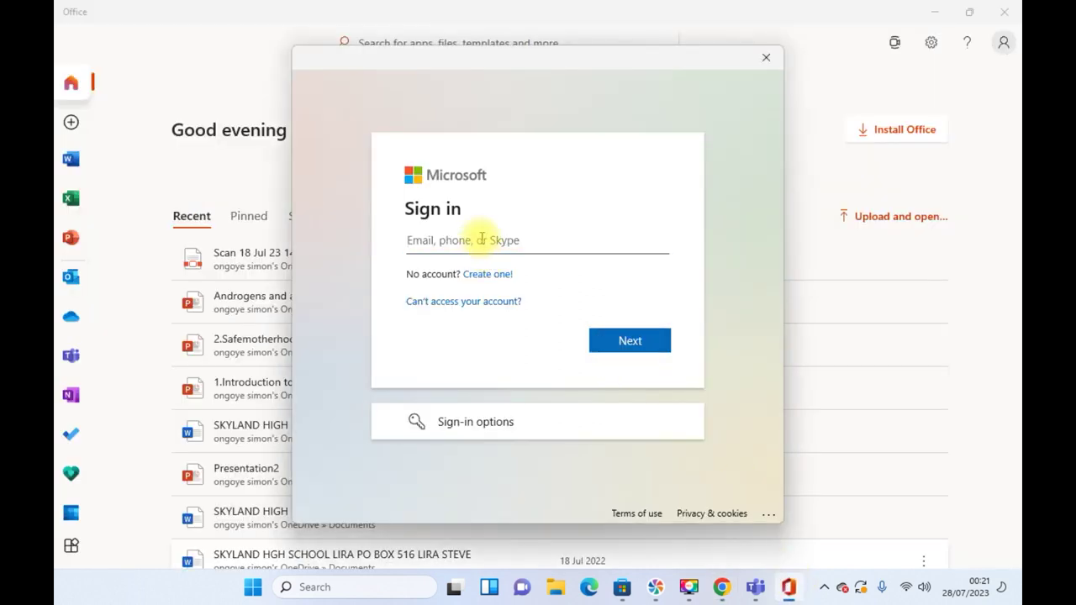
- Sign in with the pasted admin email and the account password
click(480, 240)
click(460, 241)
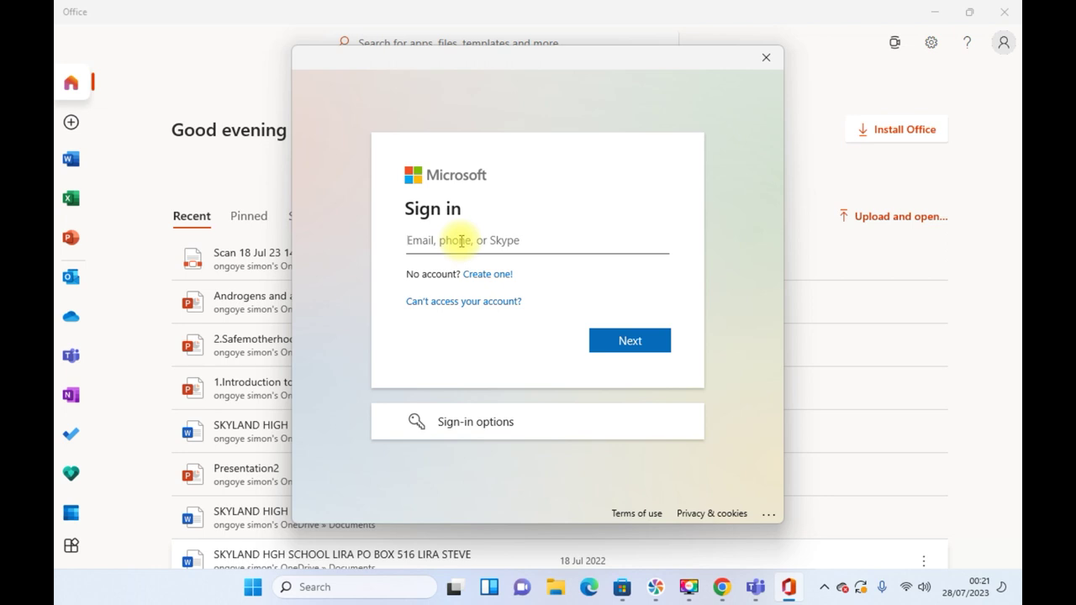
key(ctrl+v)
click(605, 340)
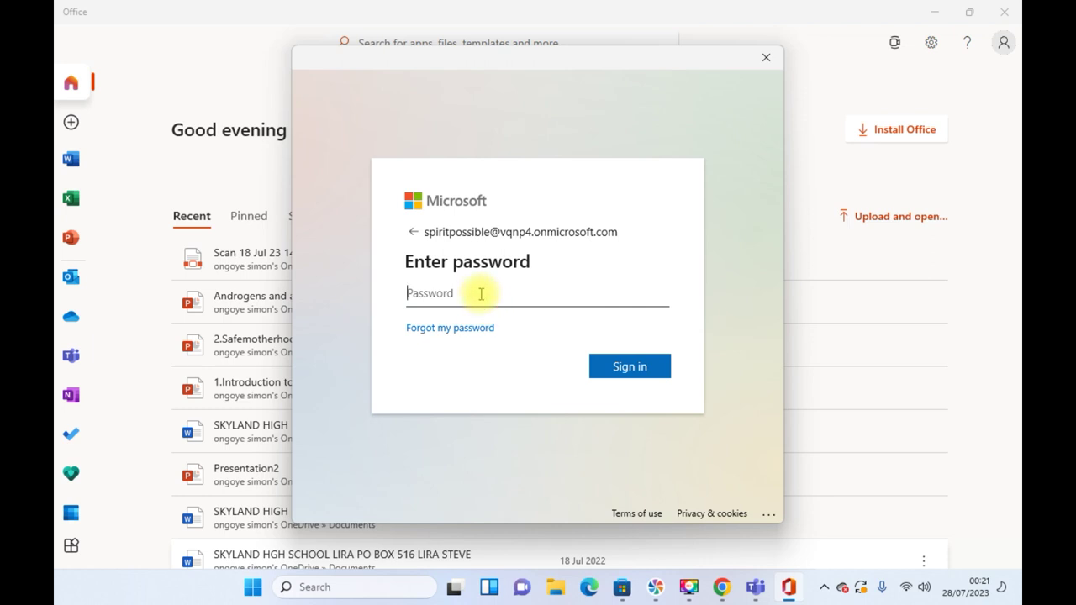
click(480, 294)
text(•)
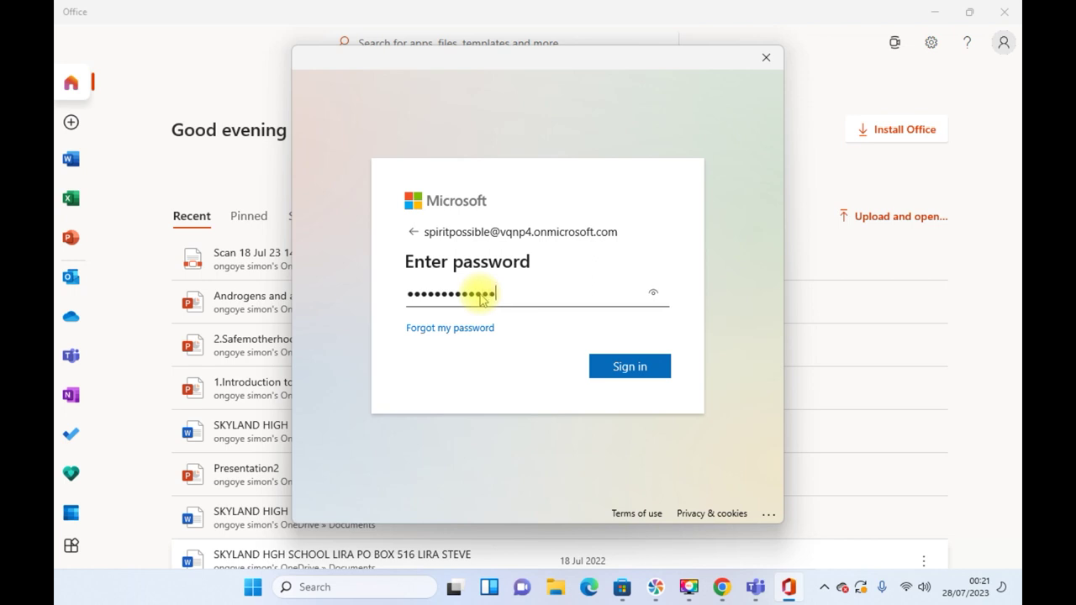
click(636, 371)
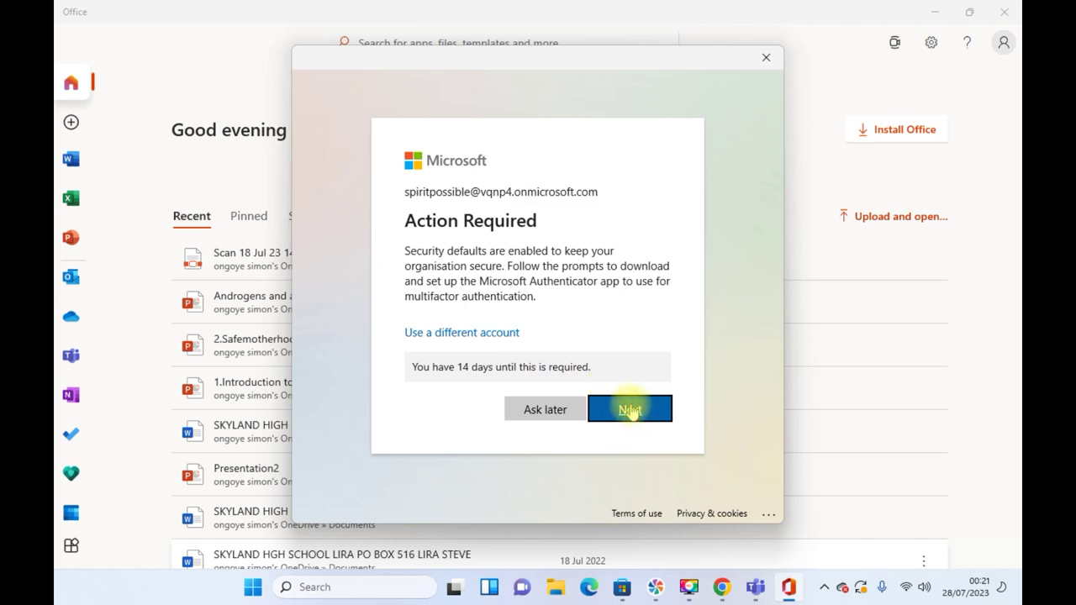
- Start the required multifactor setup, reposition the loading sign-in dialog, and dismiss the AutoPlay notification
click(629, 415)
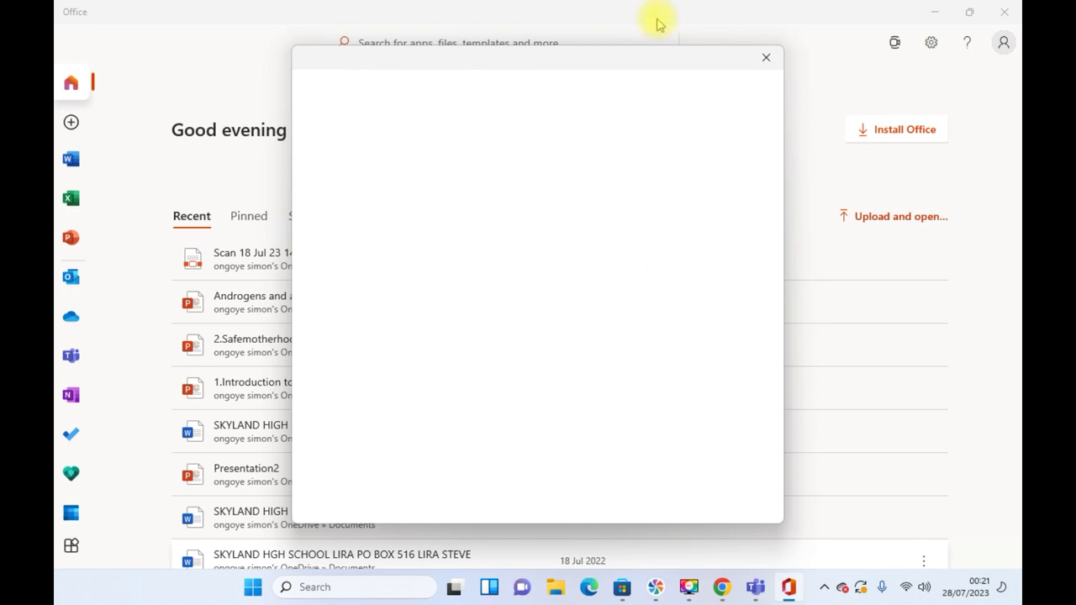
drag(579, 65, 597, 92)
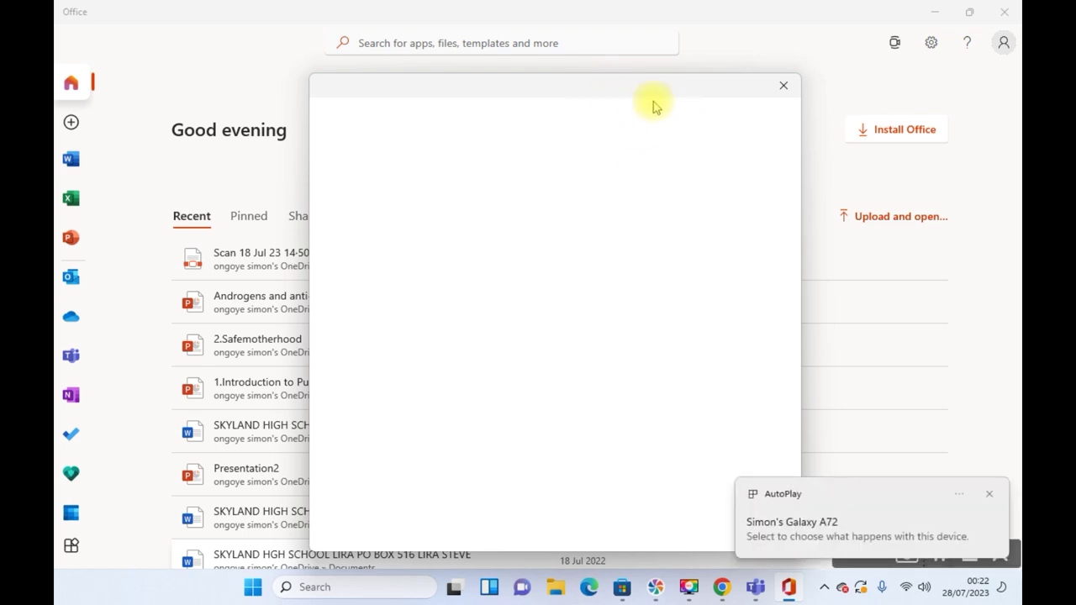
drag(624, 94, 576, 76)
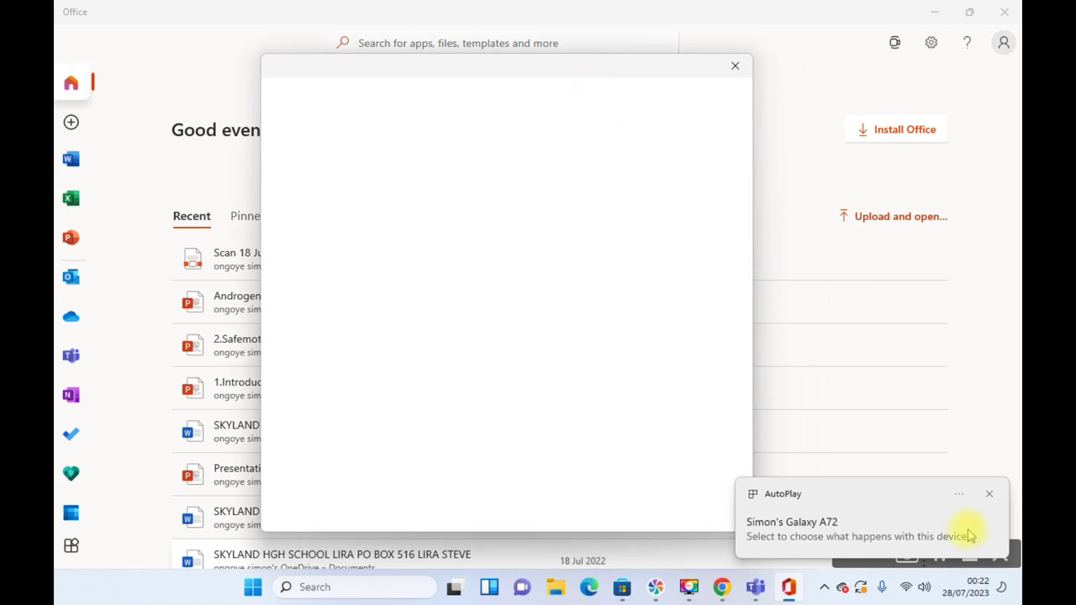
click(989, 496)
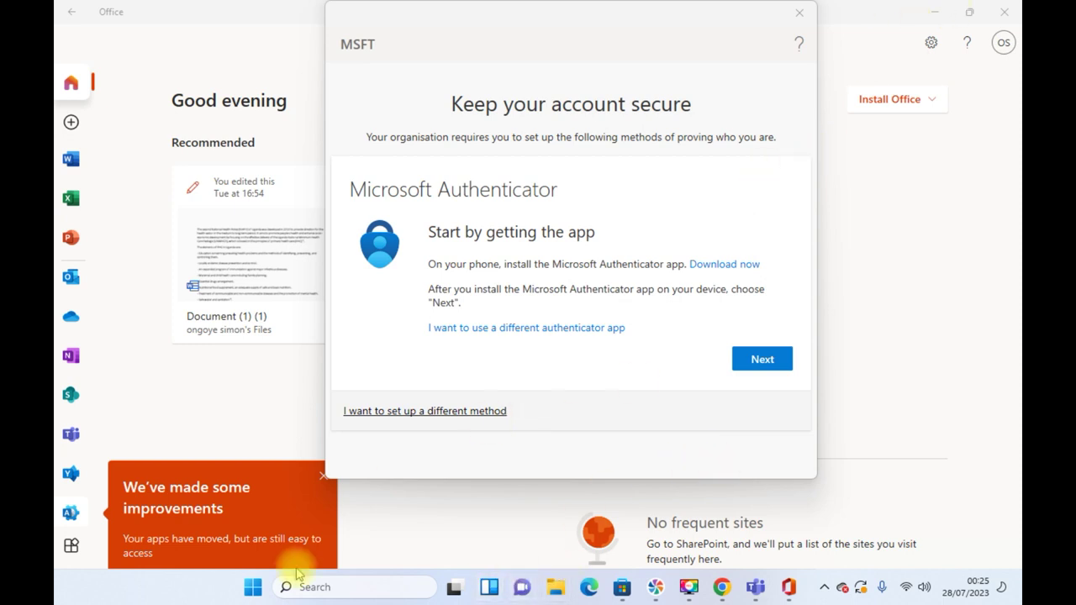
- Browse the Start menu's All apps list, close it, and move the phone mirror rightward
click(252, 589)
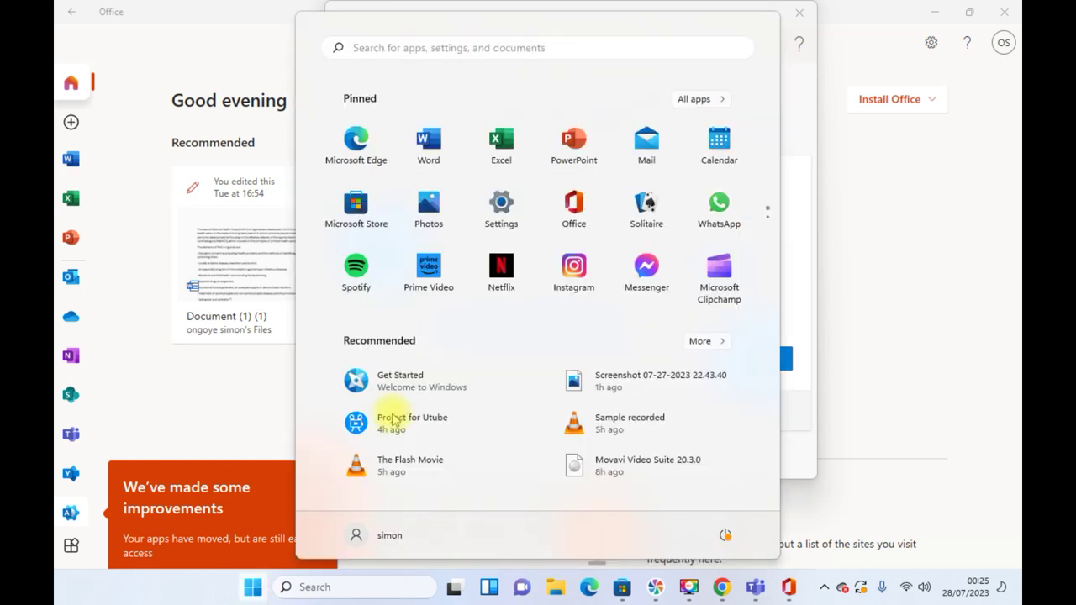
click(708, 106)
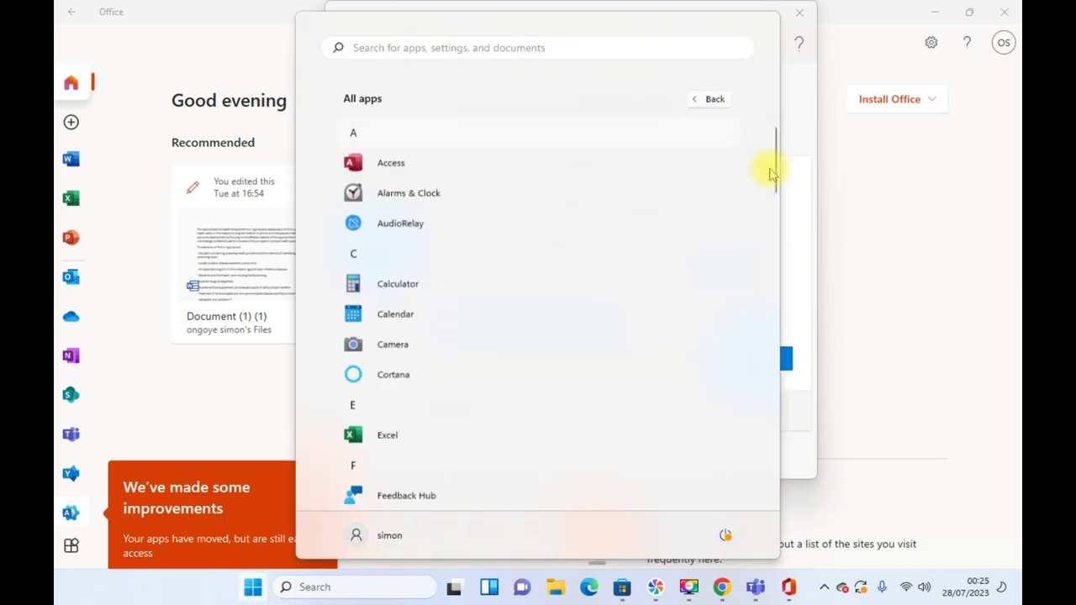
drag(773, 175, 749, 132)
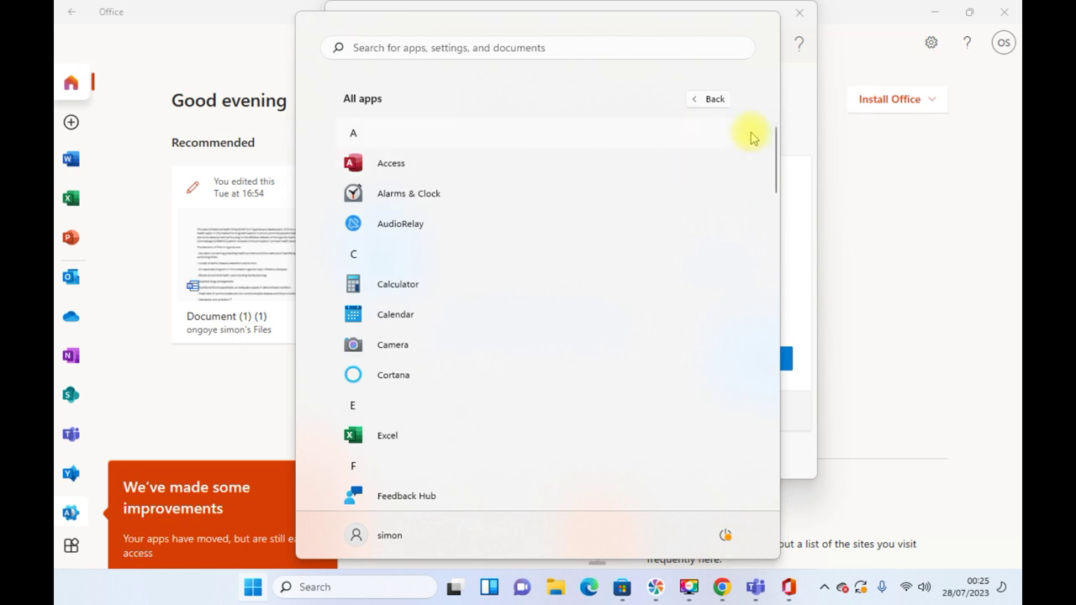
click(837, 18)
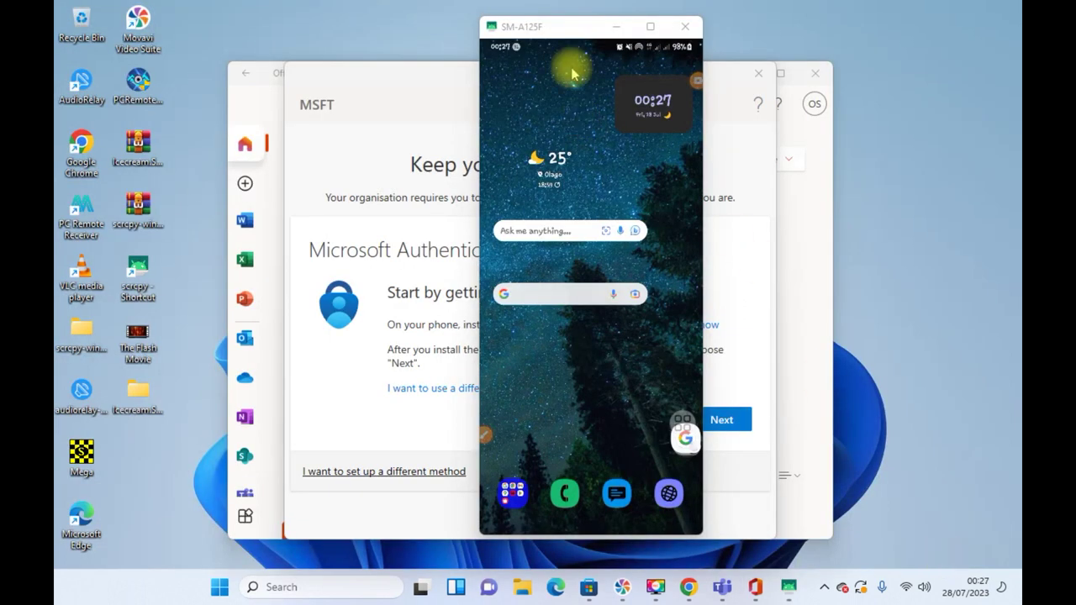
drag(560, 26, 778, 54)
- Launch the Play Store from the phone's Google folder and start a search
click(728, 518)
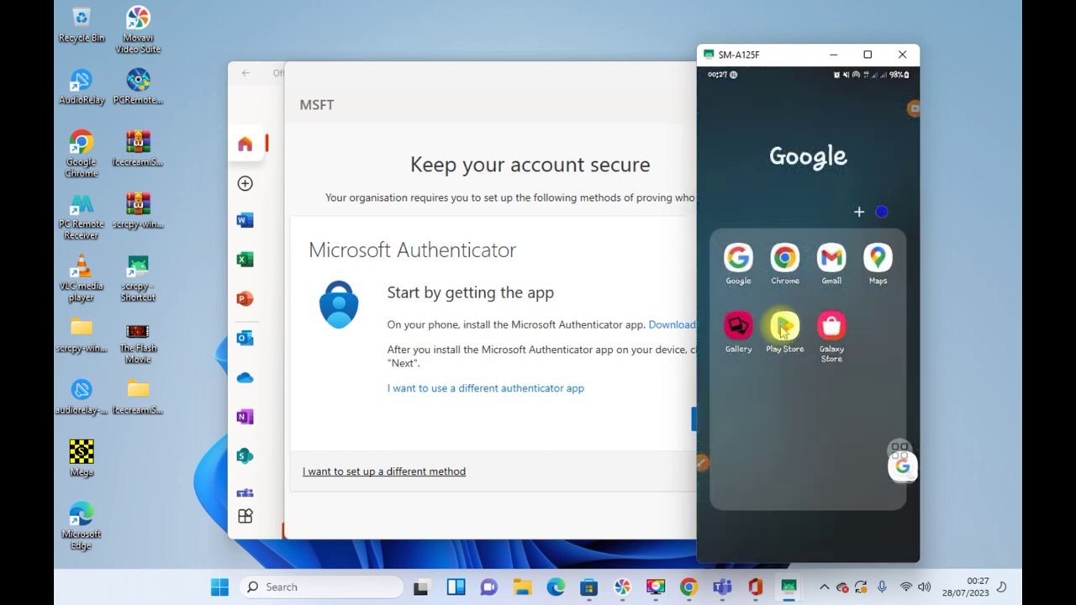
click(783, 328)
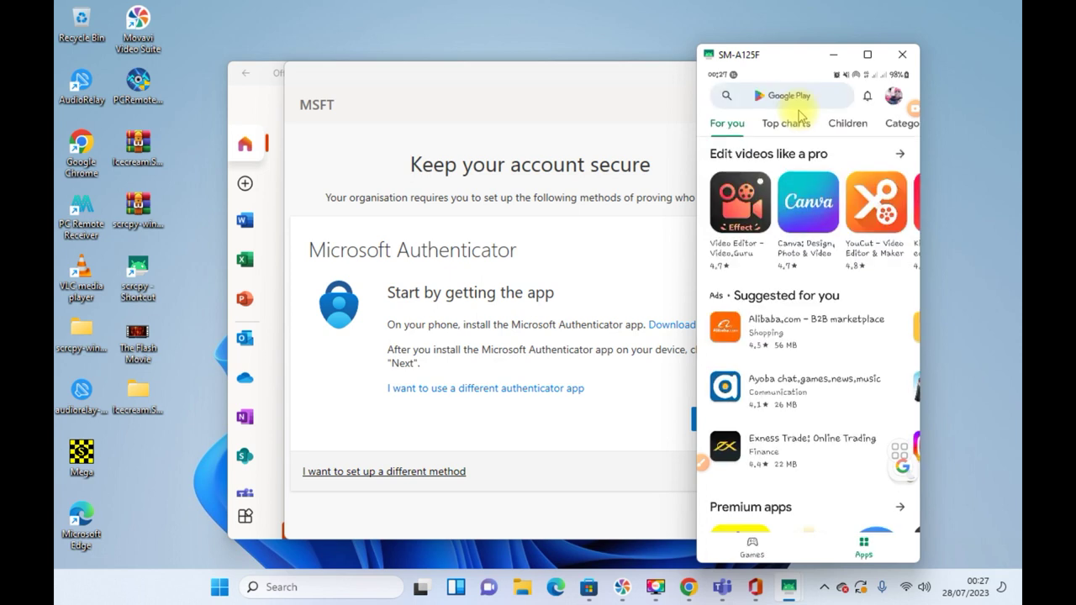
click(782, 94)
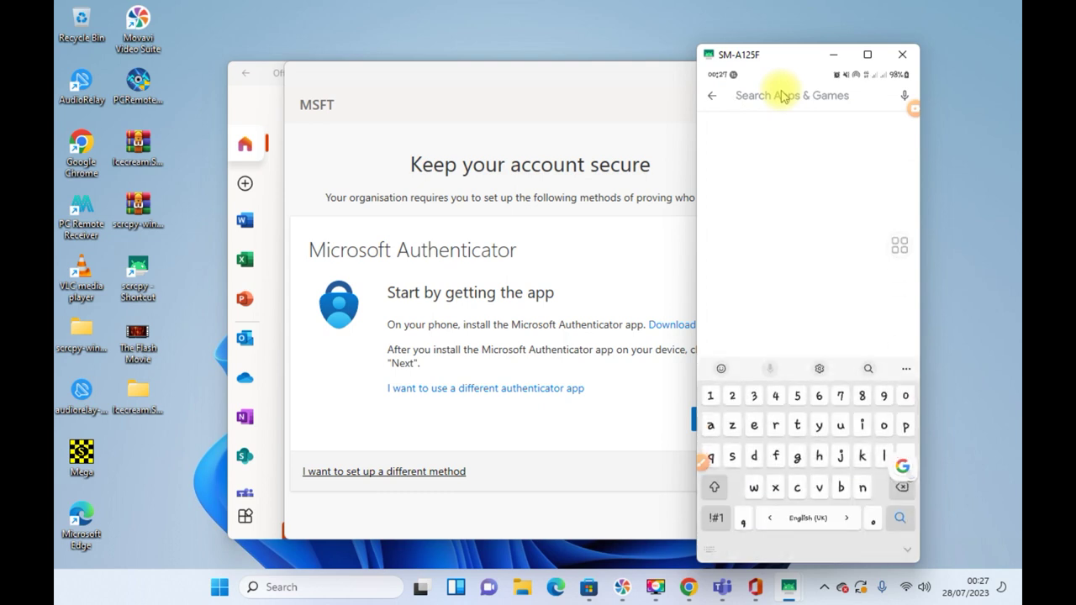
drag(897, 463, 806, 523)
- Search for 'microsoft authenticator' and launch the already installed app from its listing
click(905, 456)
click(862, 426)
click(798, 487)
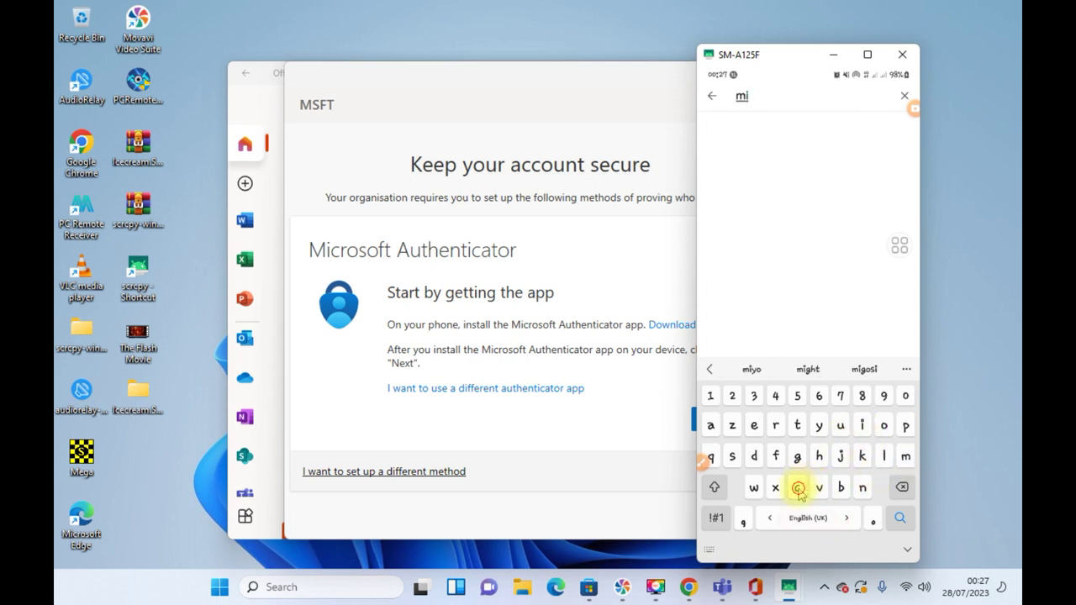
click(775, 426)
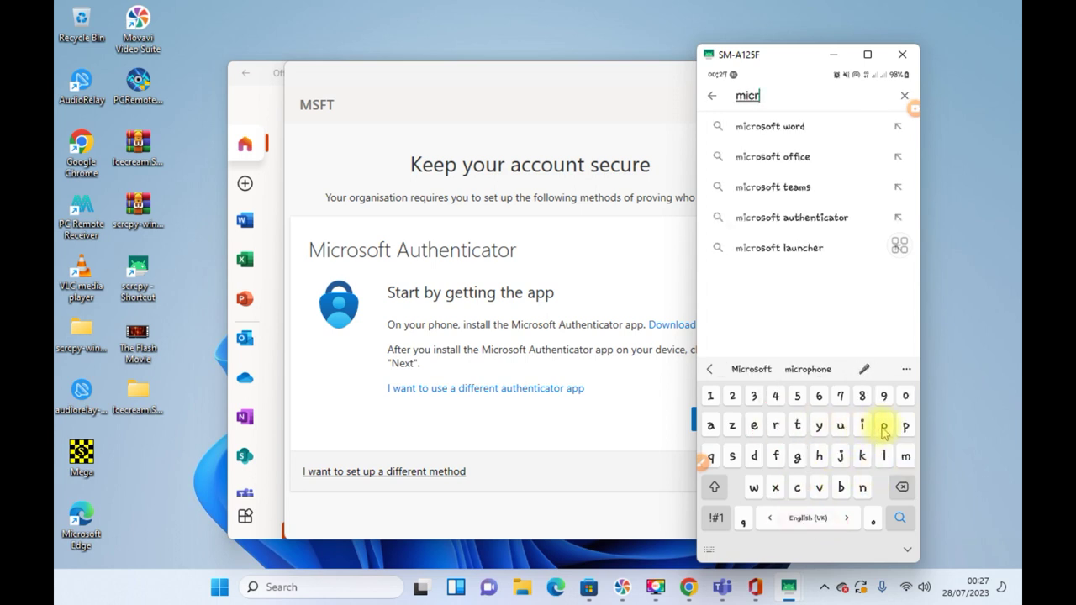
click(882, 426)
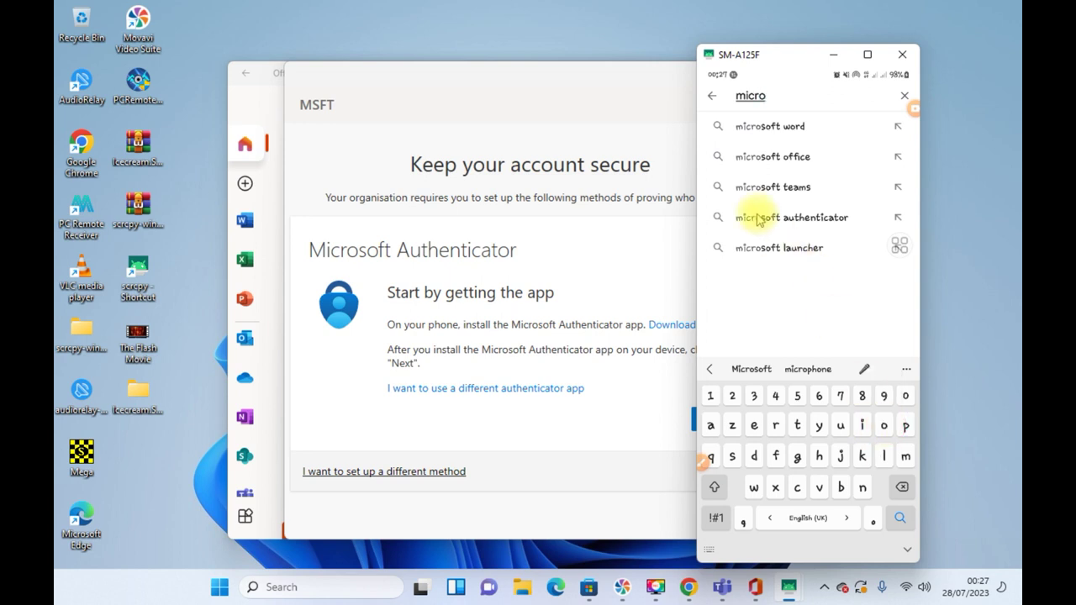
click(815, 222)
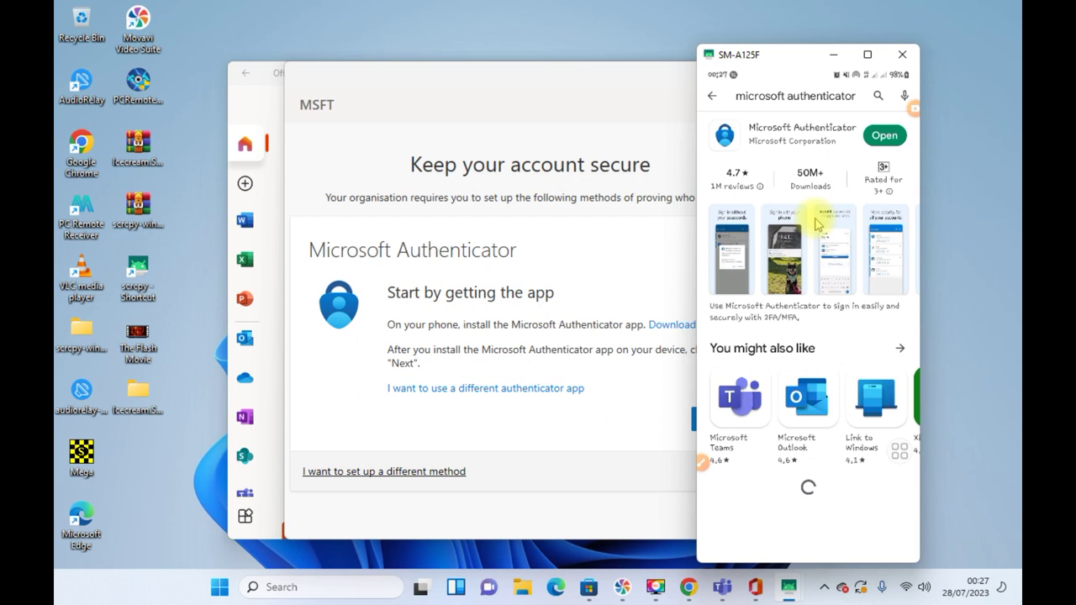
click(883, 136)
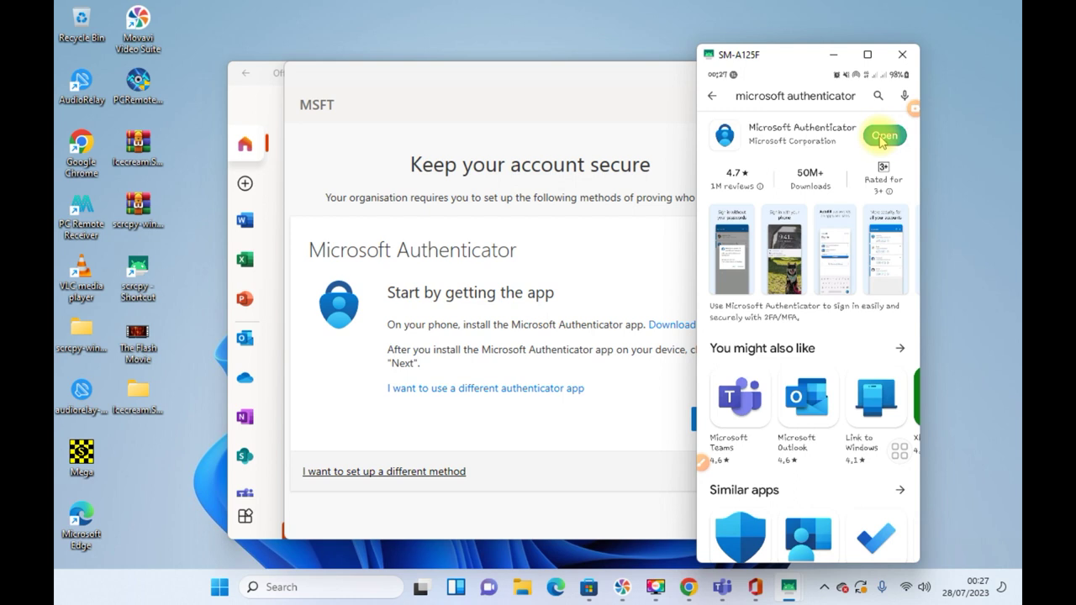
click(883, 136)
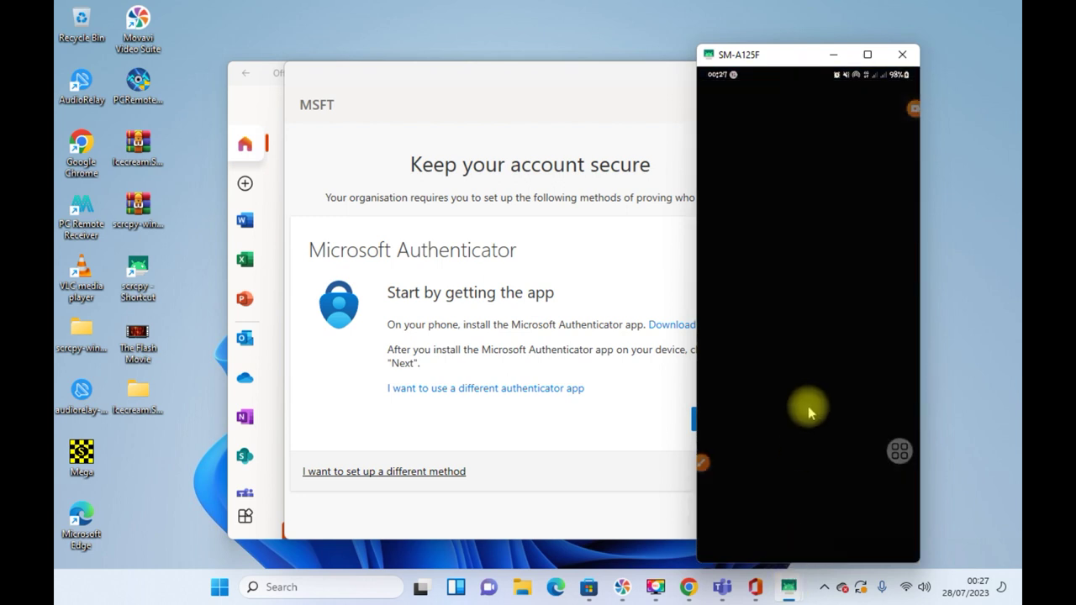
- Drag the phone mirror to the far right so the Keep your account secure prompt is uncovered
click(784, 57)
drag(784, 57, 730, 27)
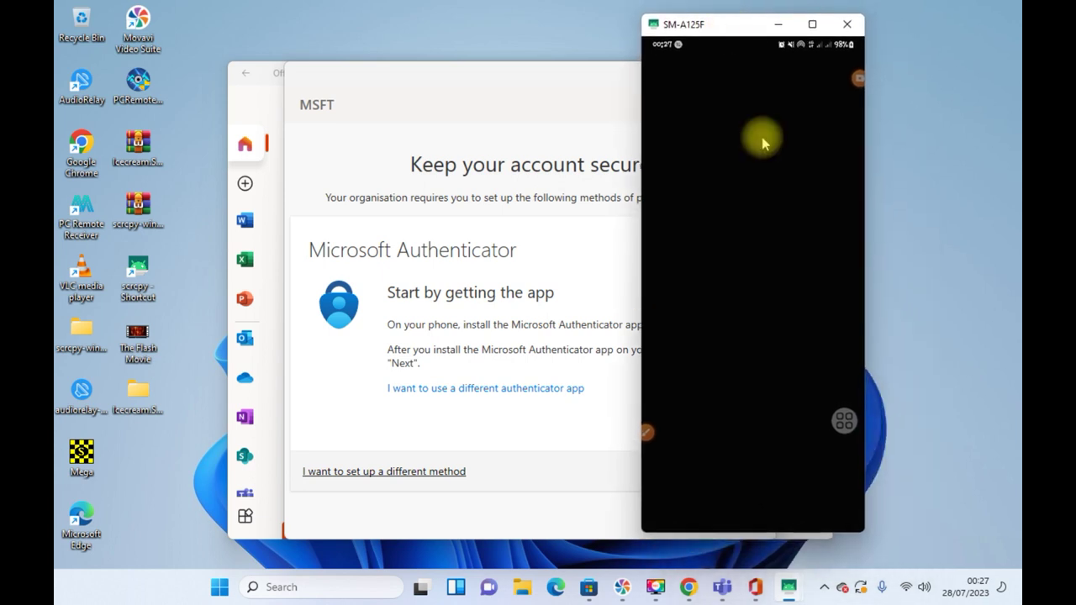
click(742, 475)
drag(721, 24, 781, 39)
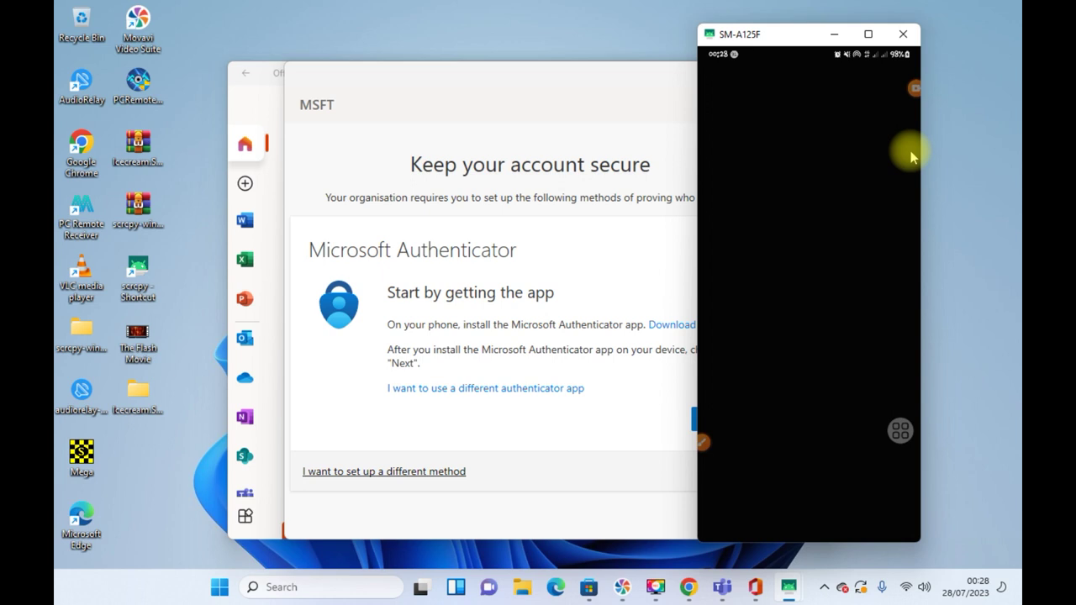
drag(802, 32, 871, 74)
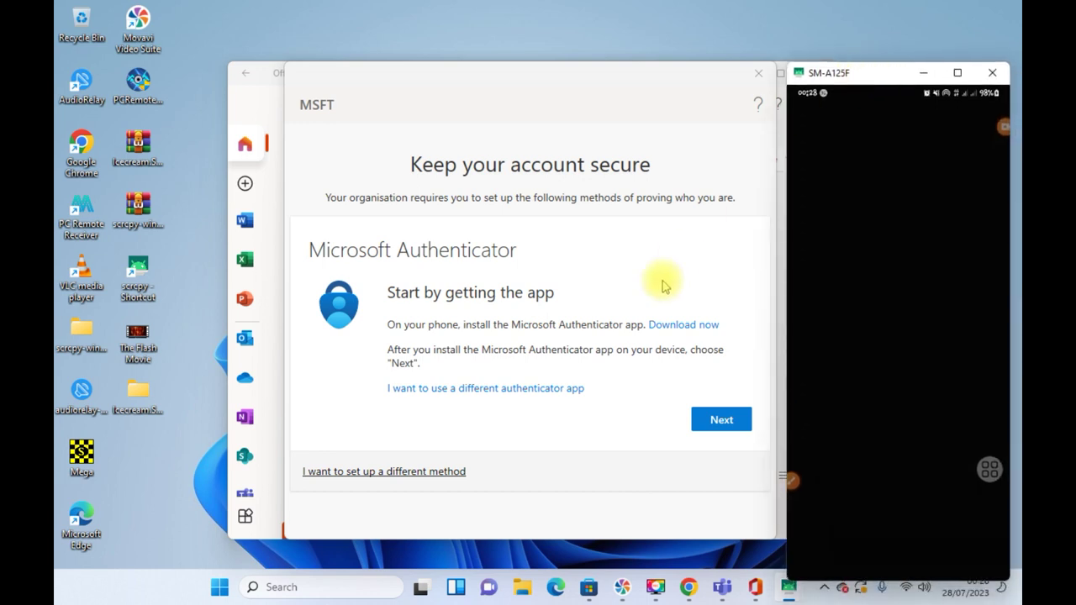
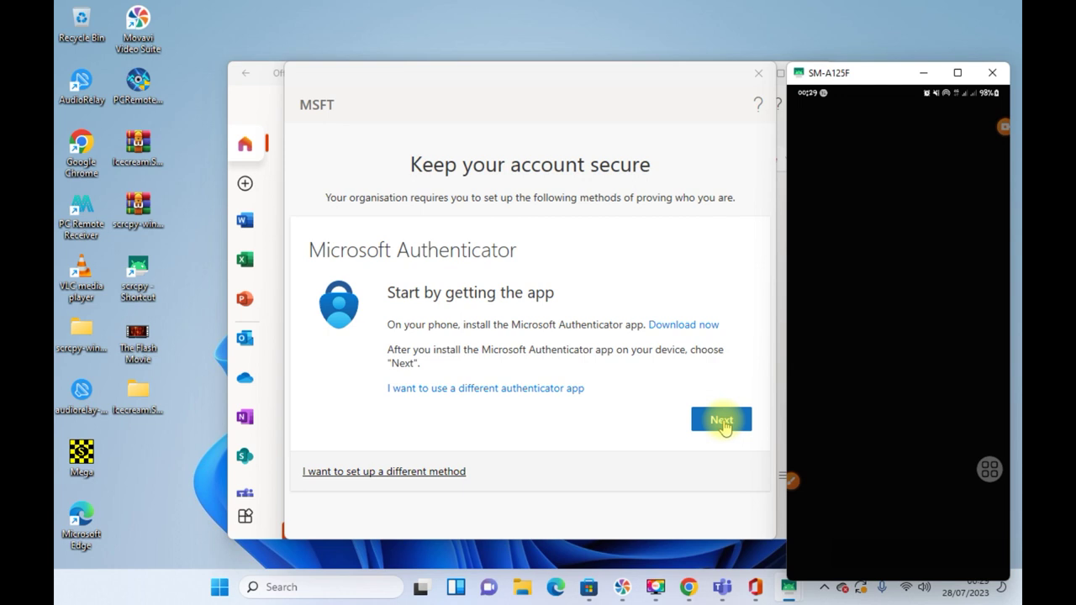
- Advance the Authenticator setup past 'Start by getting the app' and 'Set up your account' to the QR code
click(721, 422)
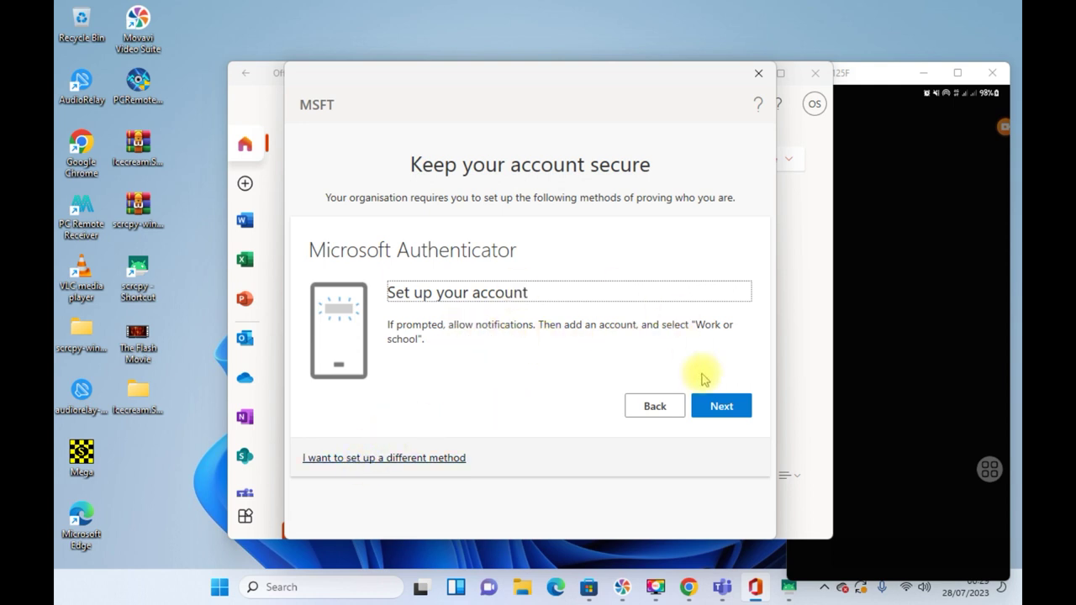
click(720, 409)
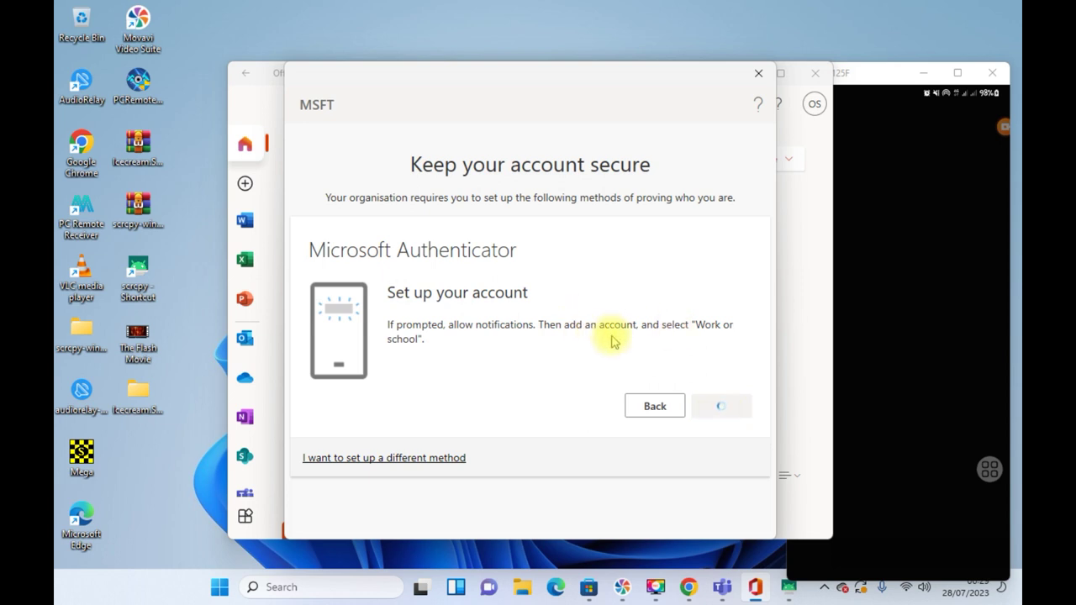
mouse_move(689, 588)
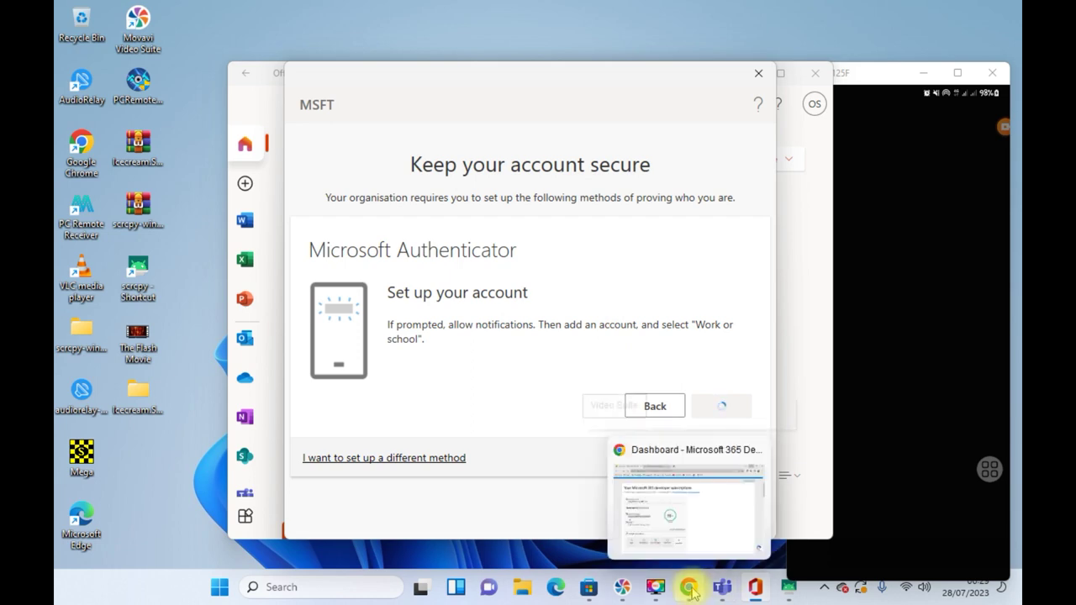
click(686, 545)
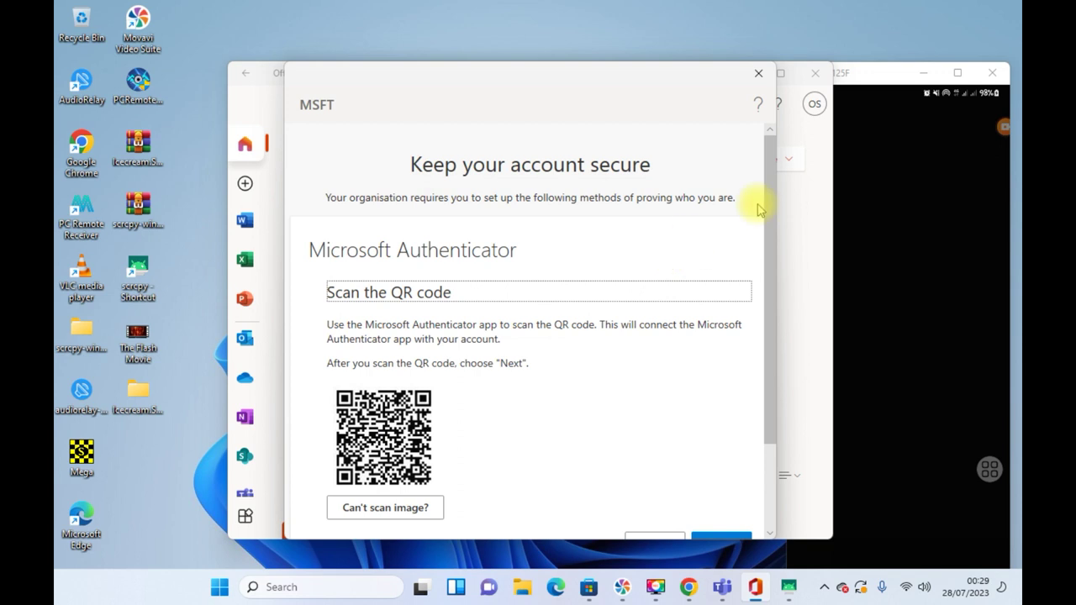
drag(770, 204, 684, 258)
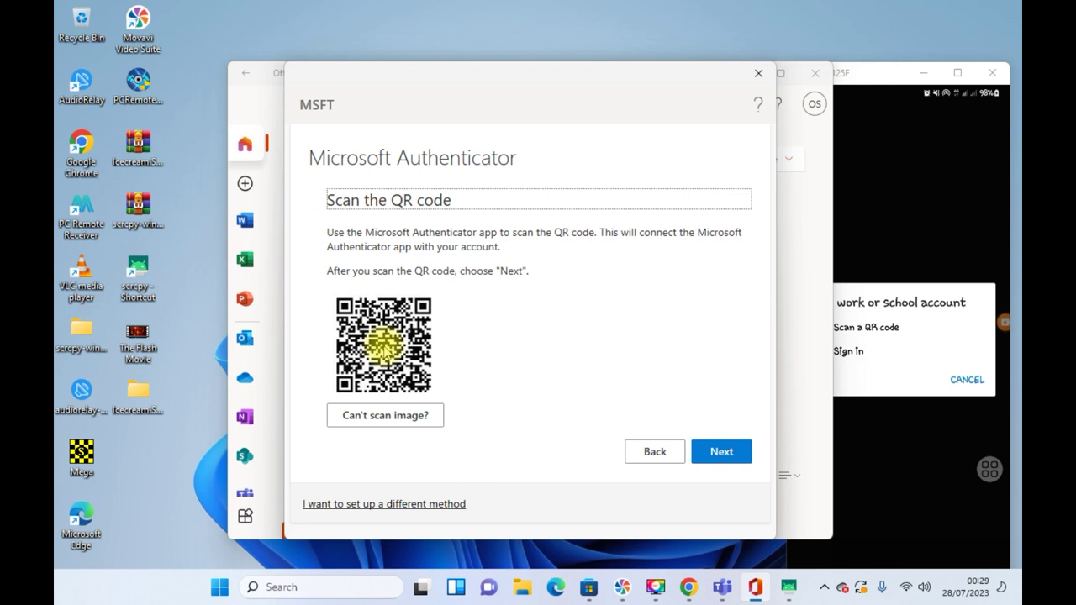
- Scan the QR code with the phone's Authenticator and confirm the scan in the dialog
click(871, 328)
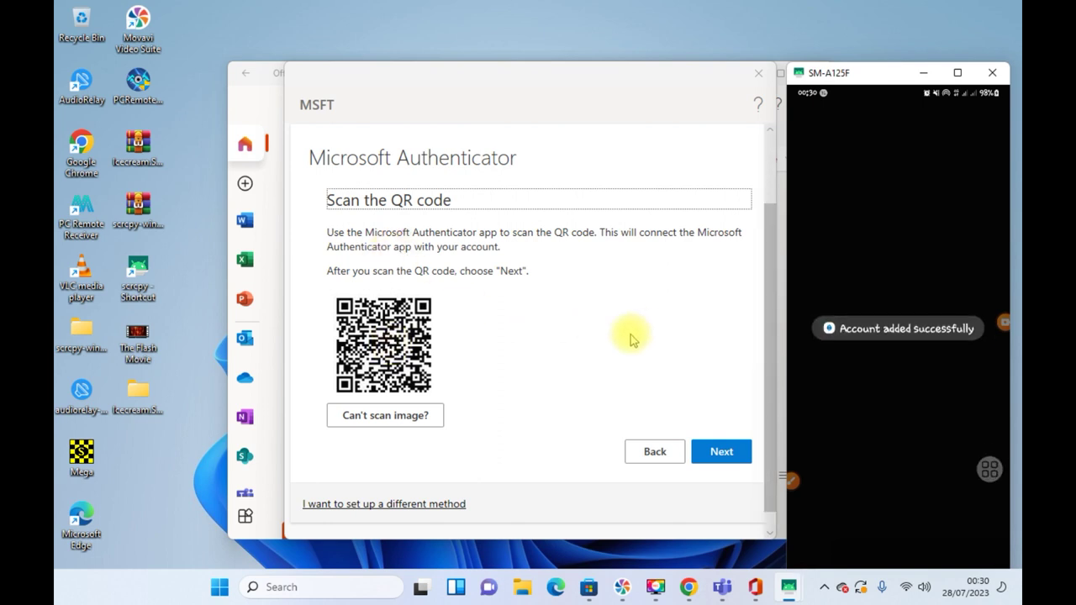
click(717, 452)
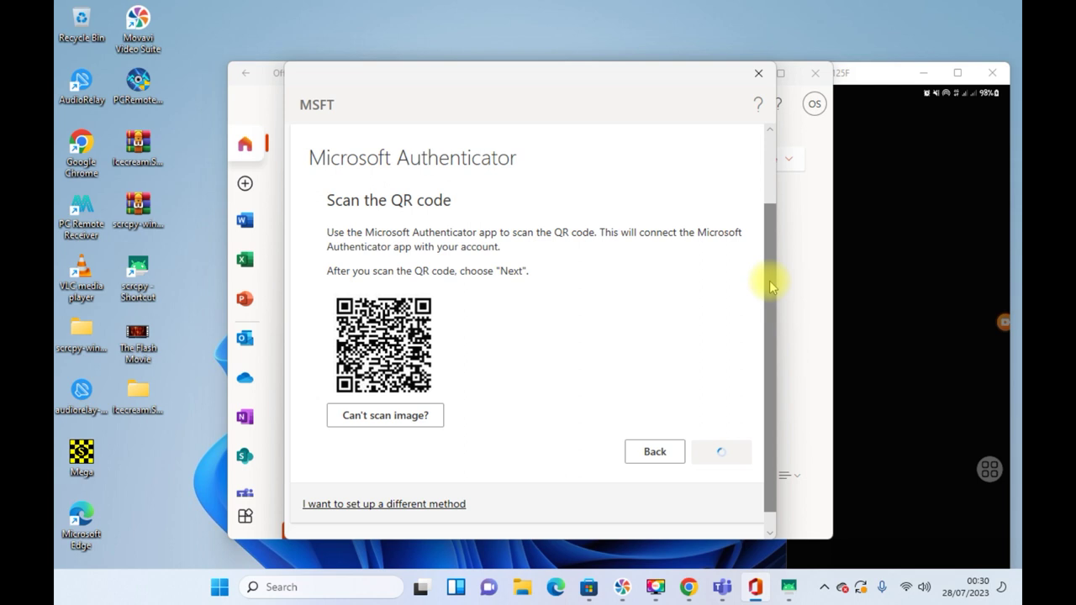
scroll(770, 305, down, 1)
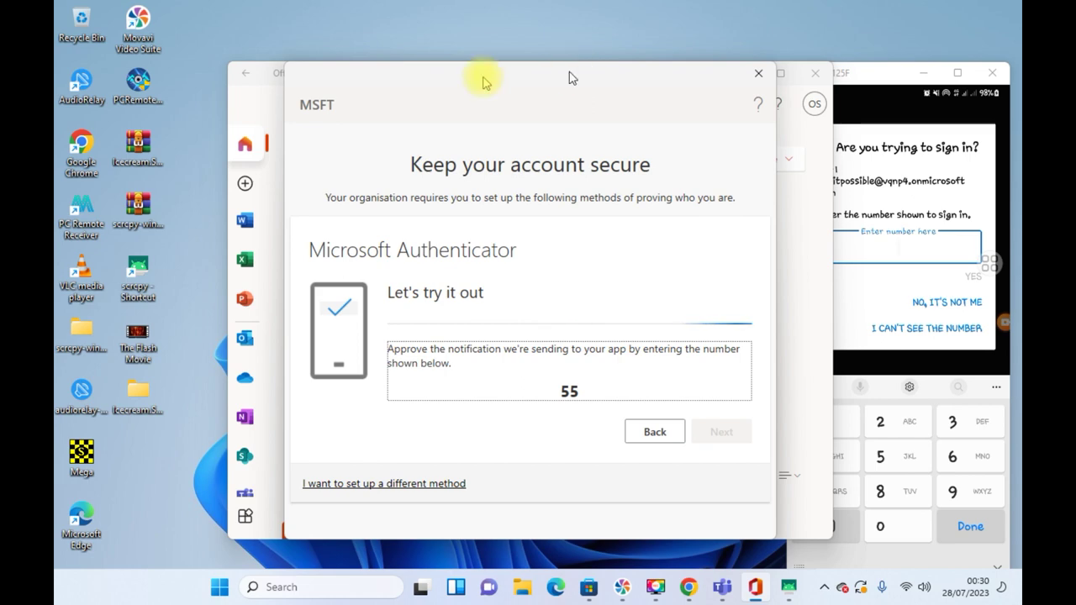
- Arrange the phone mirror window beside the security dialog
drag(480, 79, 355, 90)
double_click(861, 71)
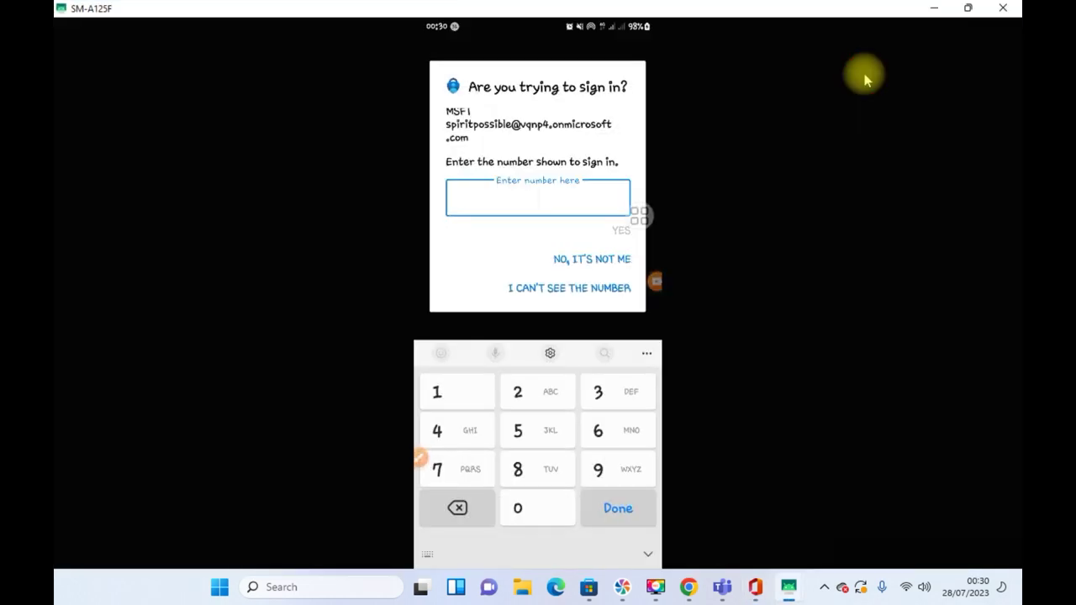
click(965, 8)
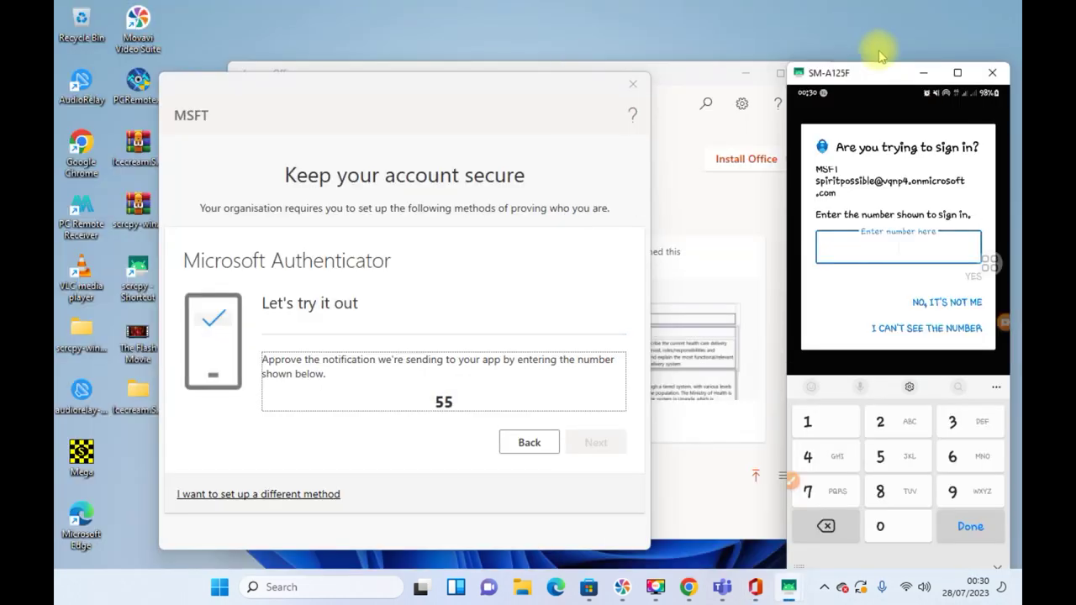
drag(874, 78, 798, 54)
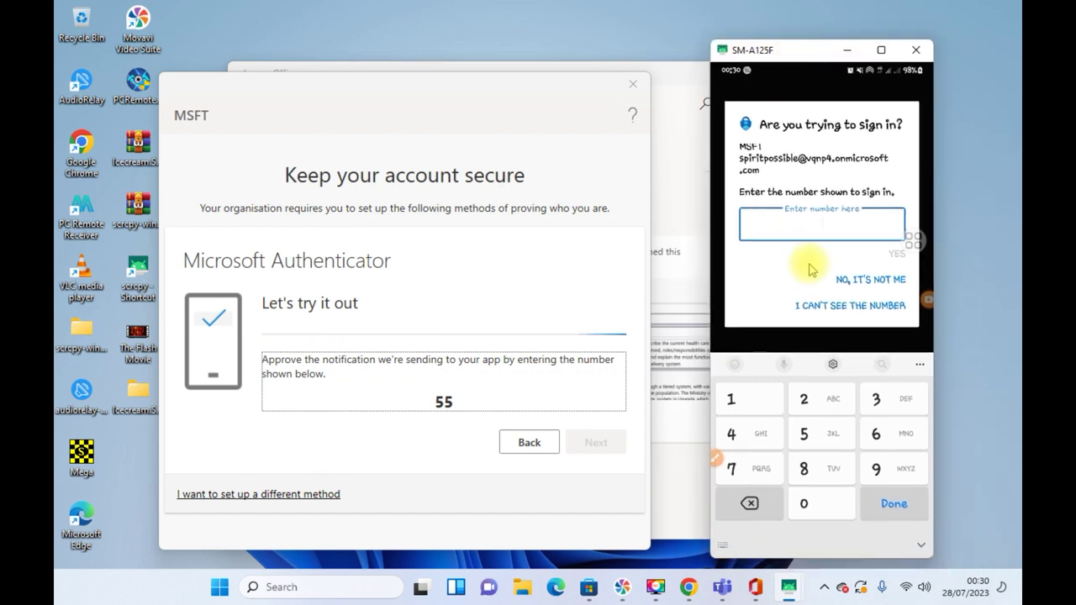
- Enter the displayed number on the phone, approve the sign-in, and continue in the dialog
click(806, 437)
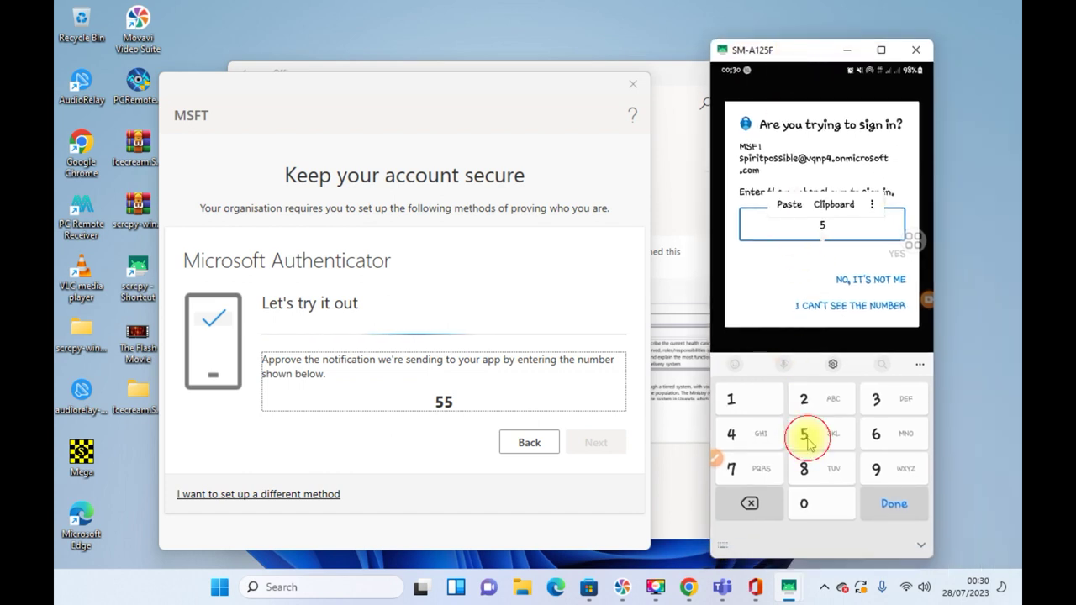
click(805, 437)
click(897, 254)
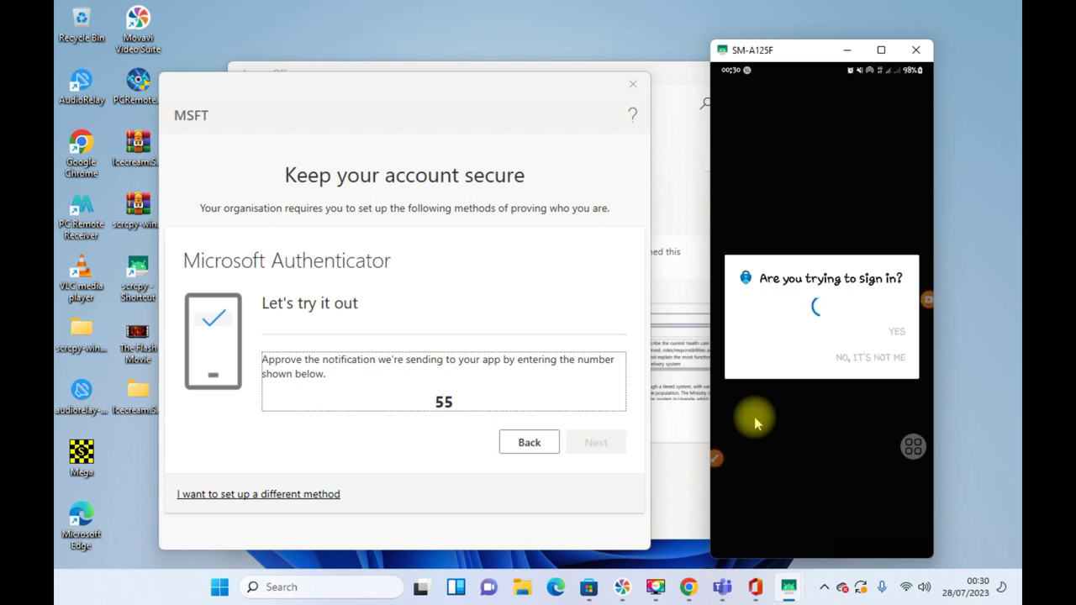
click(897, 331)
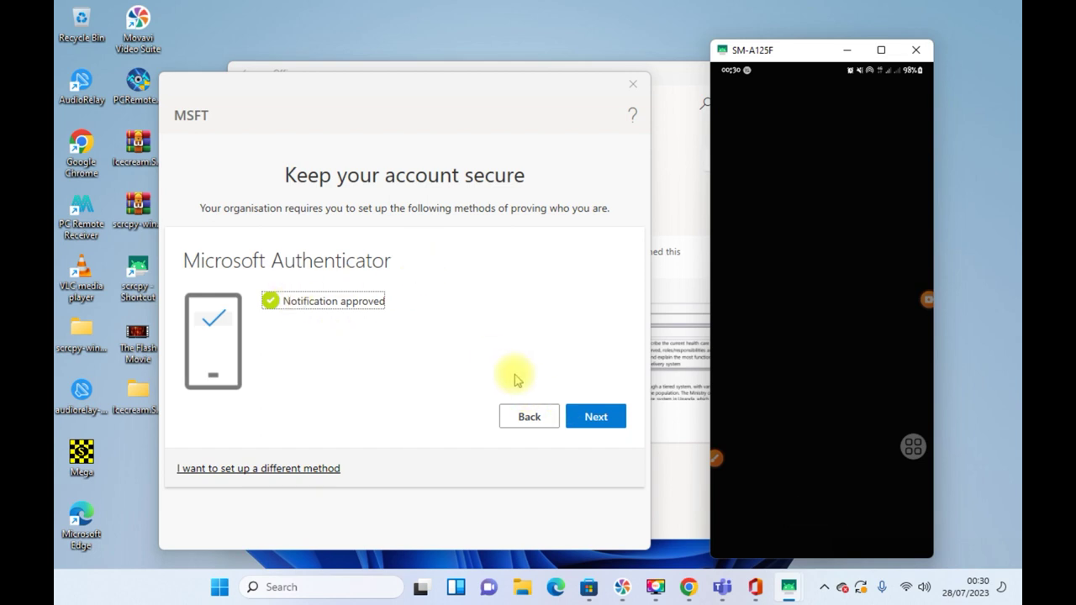
click(597, 423)
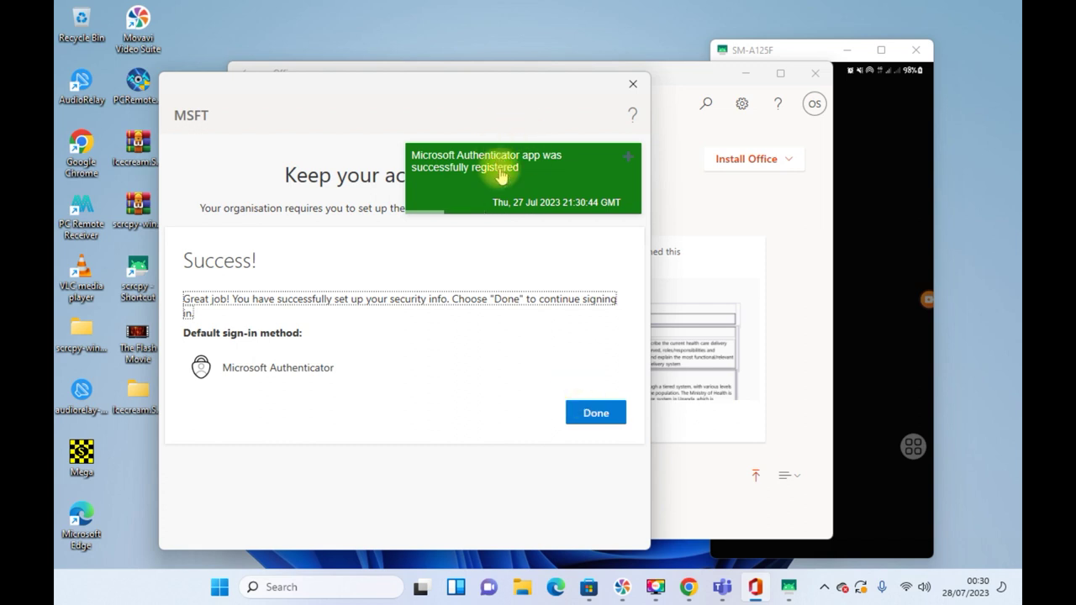
- Close the Success screen and accept staying signed in to all apps on this device
click(595, 413)
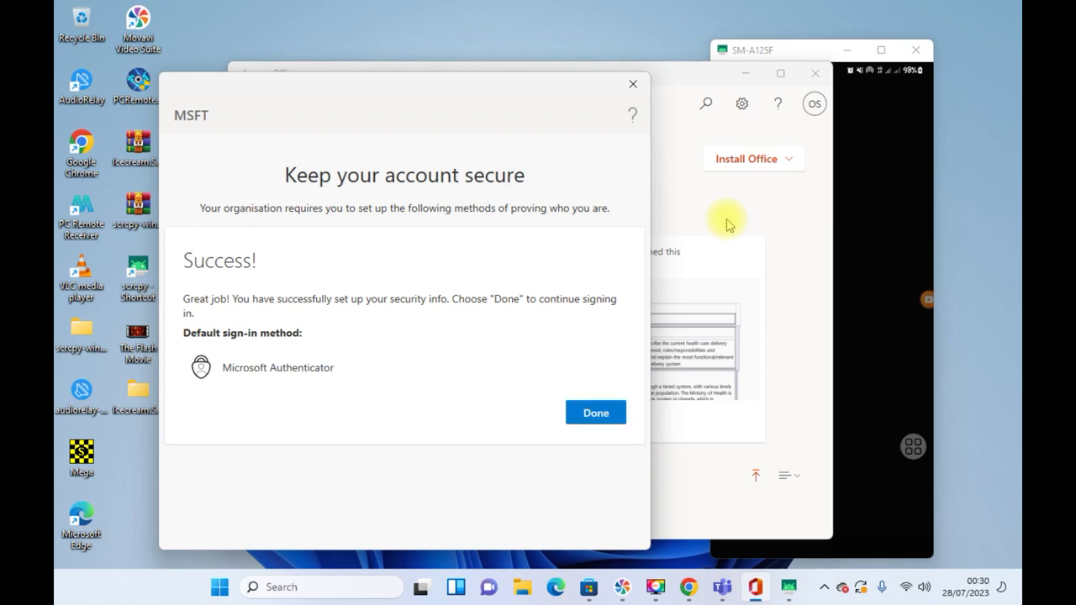
click(589, 415)
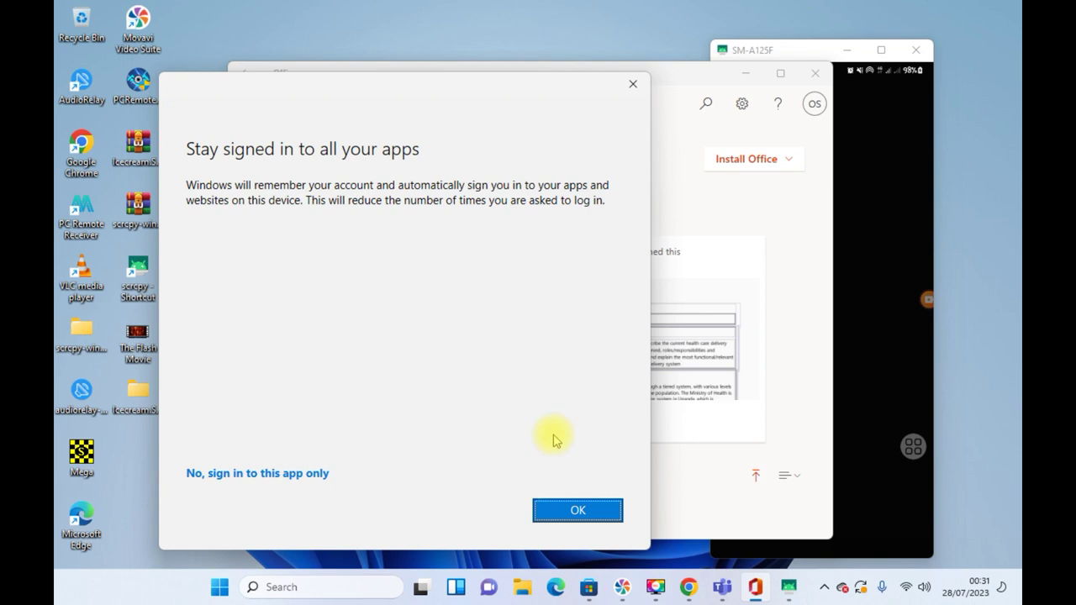
click(559, 512)
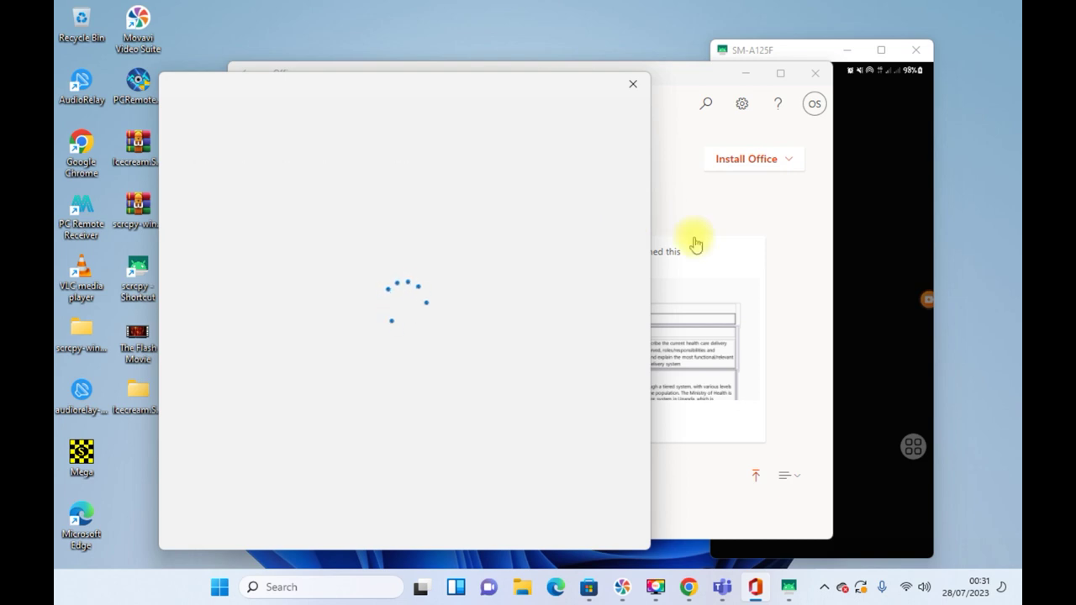
- Bring the phone mirror forward, reposition it, wake the phone and browse its app pages
click(807, 52)
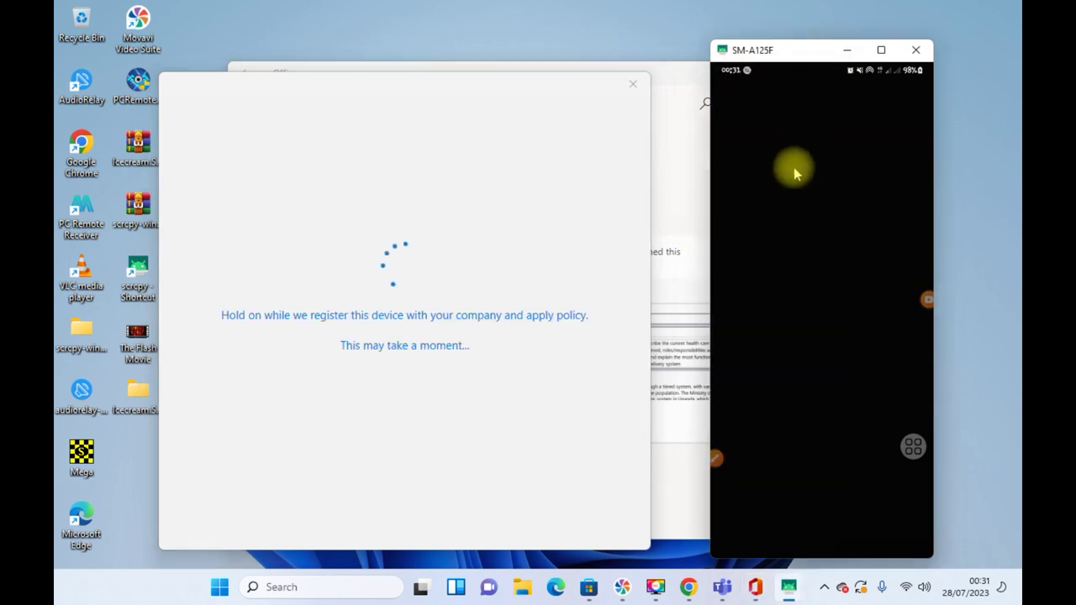
right_click(785, 290)
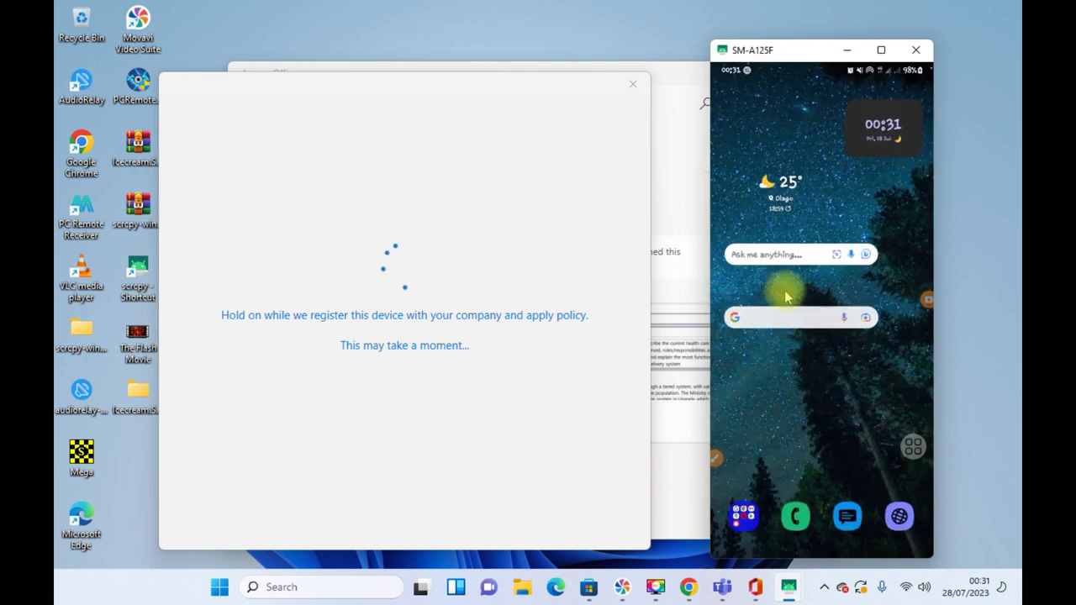
drag(795, 49, 827, 72)
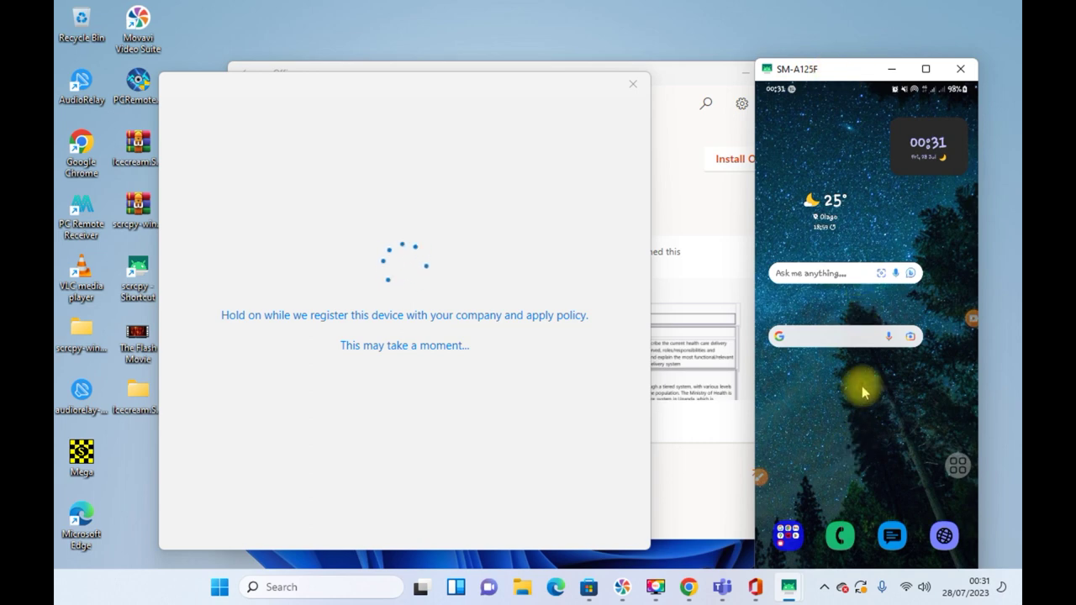
drag(844, 72, 794, 39)
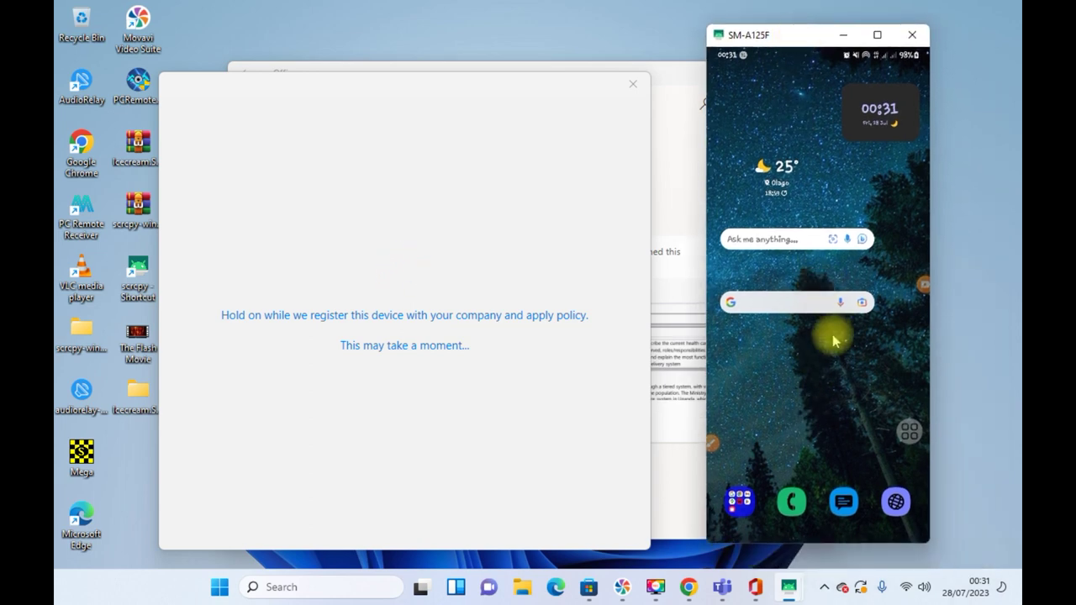
click(792, 502)
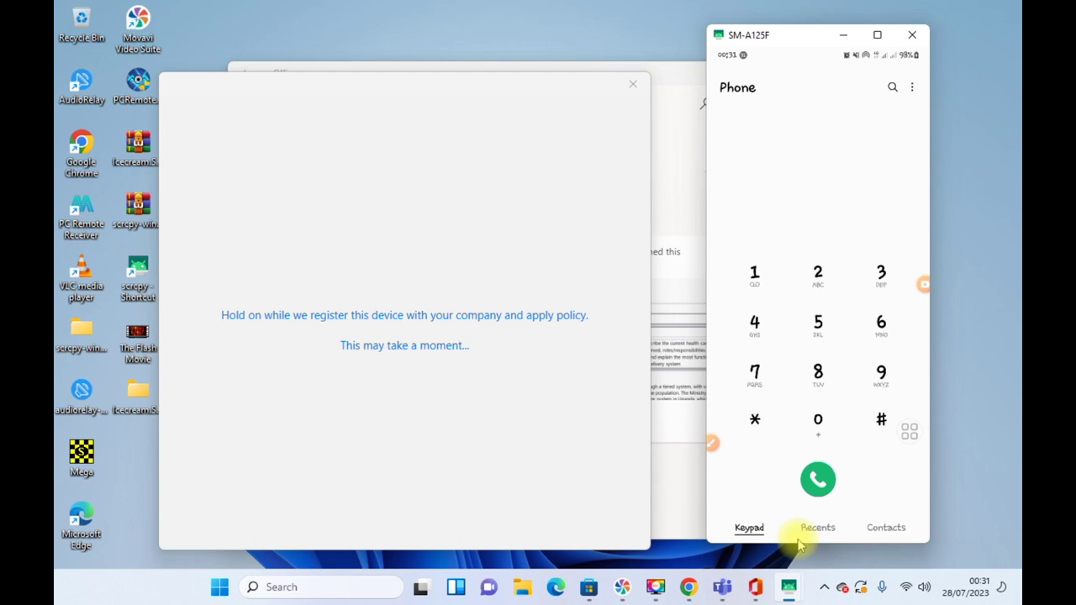
drag(799, 542, 811, 410)
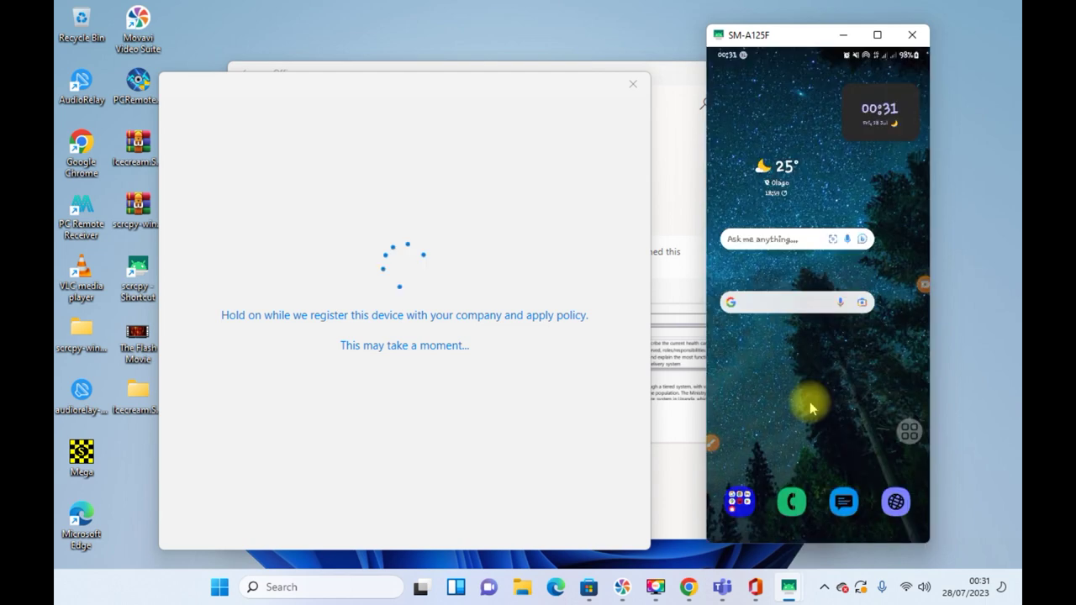
drag(811, 409, 828, 311)
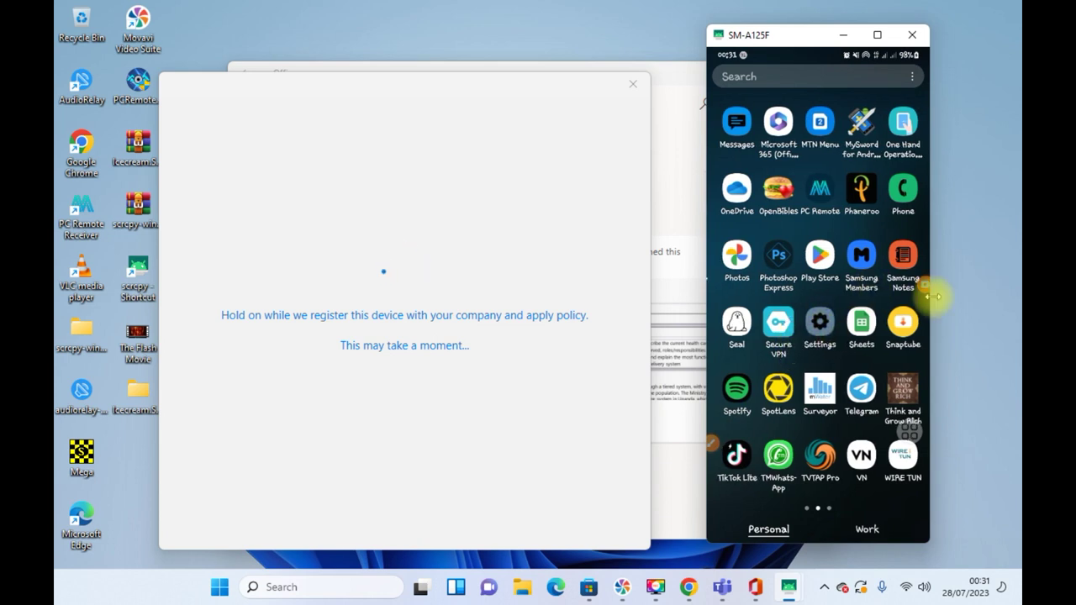
drag(803, 311, 851, 312)
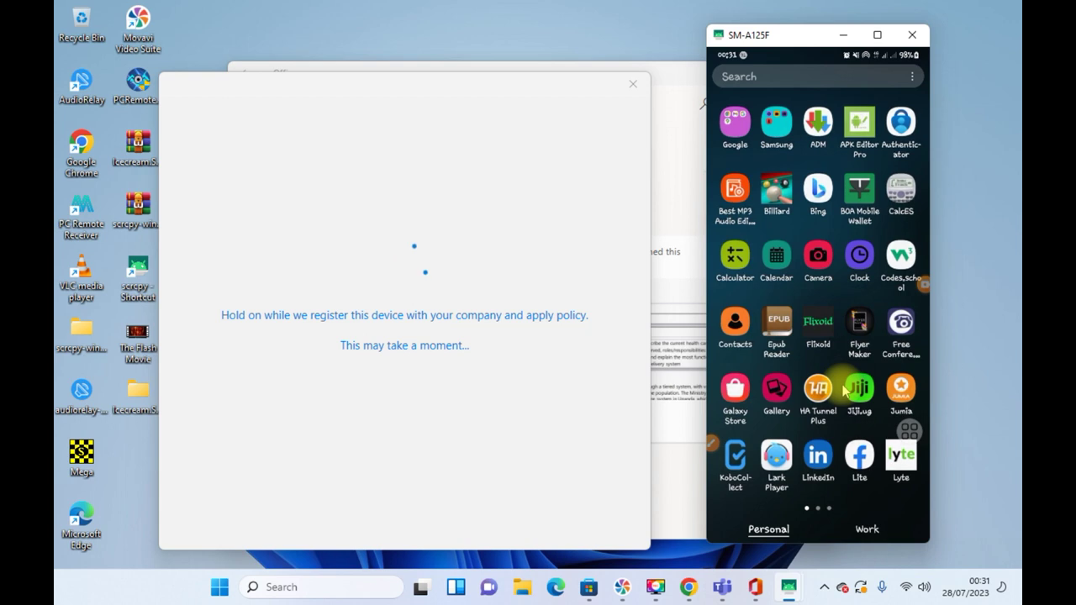
- Finish adding the work account by confirming 'You're all set!' with Done
drag(845, 391, 774, 324)
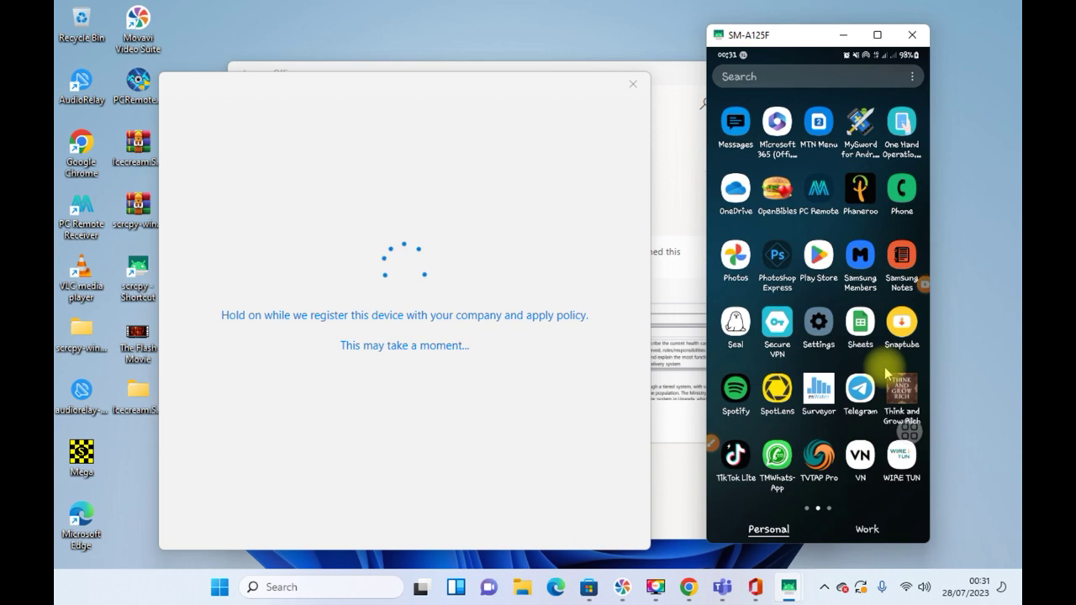
drag(884, 366, 846, 210)
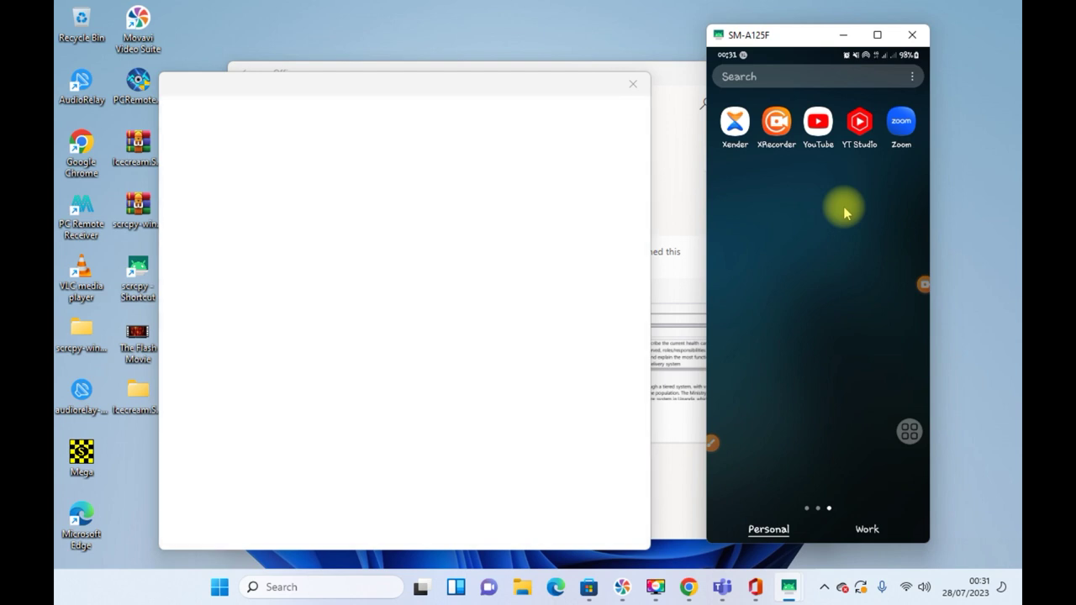
drag(828, 268, 921, 273)
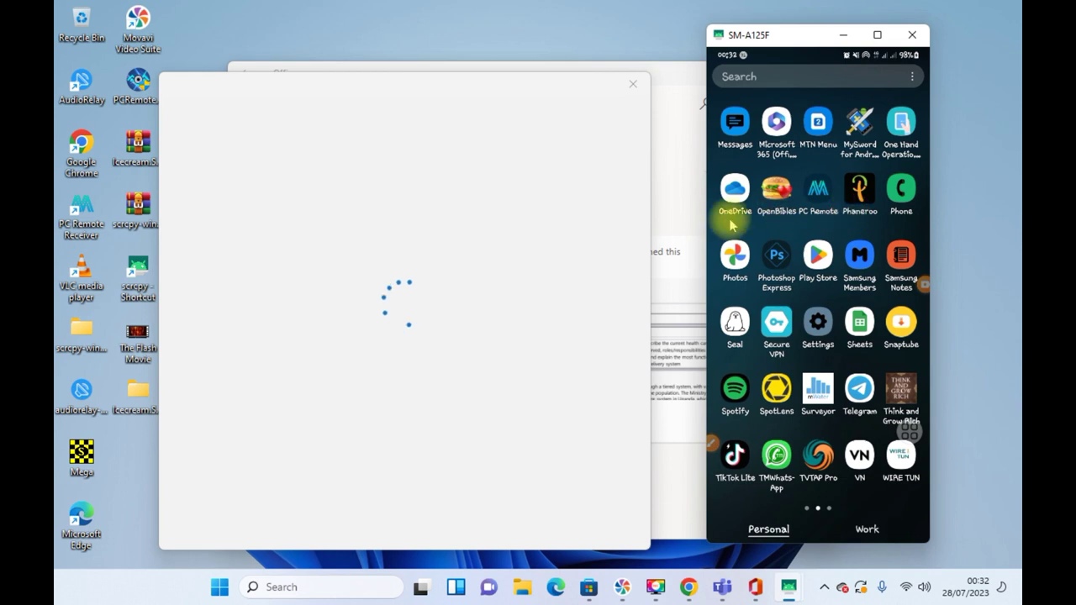
drag(730, 222, 720, 212)
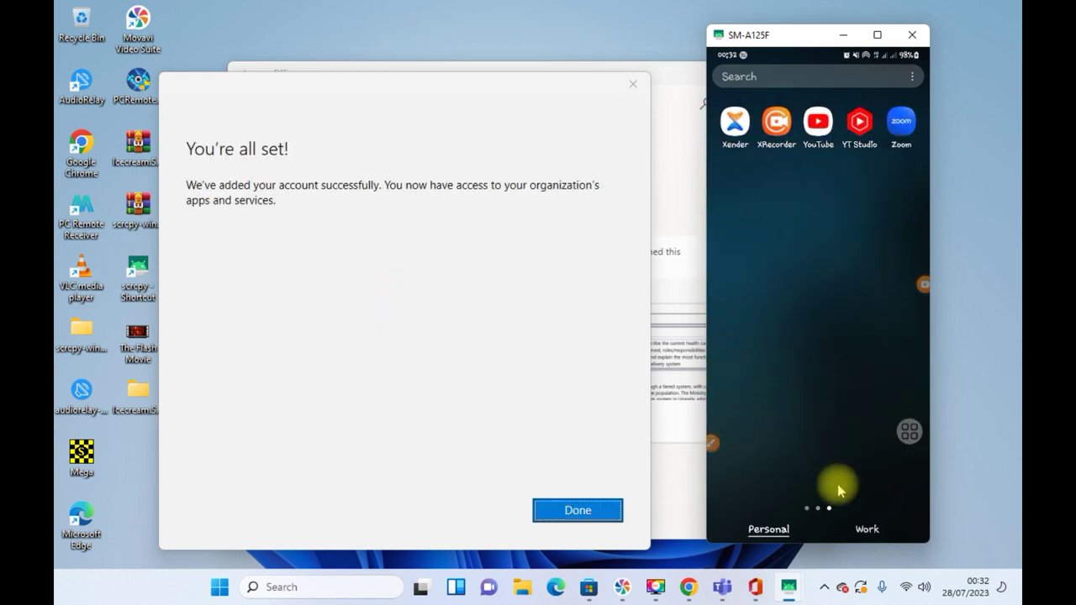
click(580, 511)
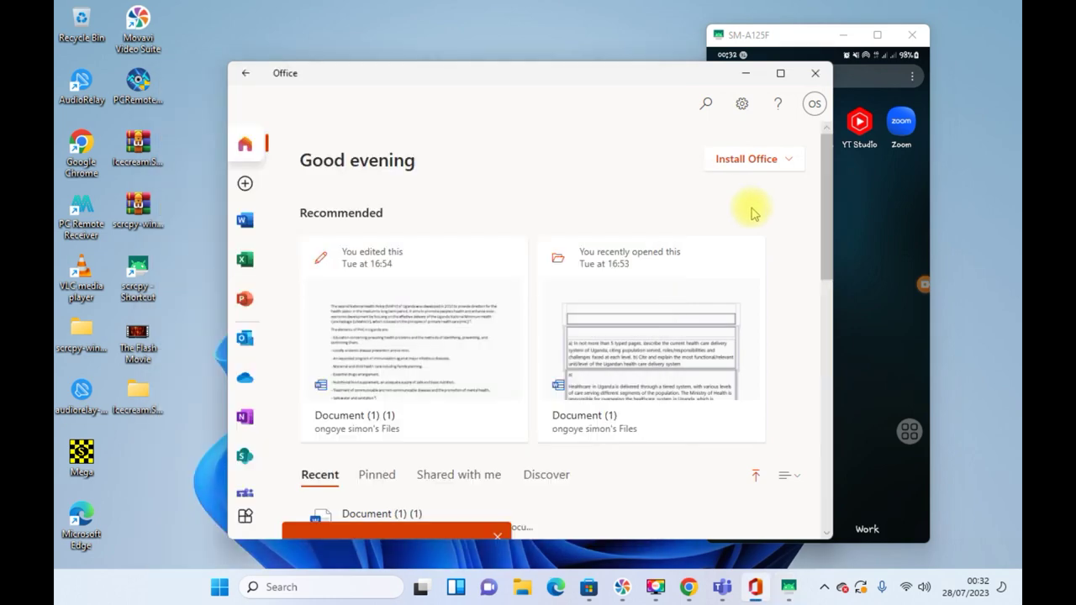
- Maximize the Office window, check Microsoft Store's Library updates, then return to Office
click(780, 74)
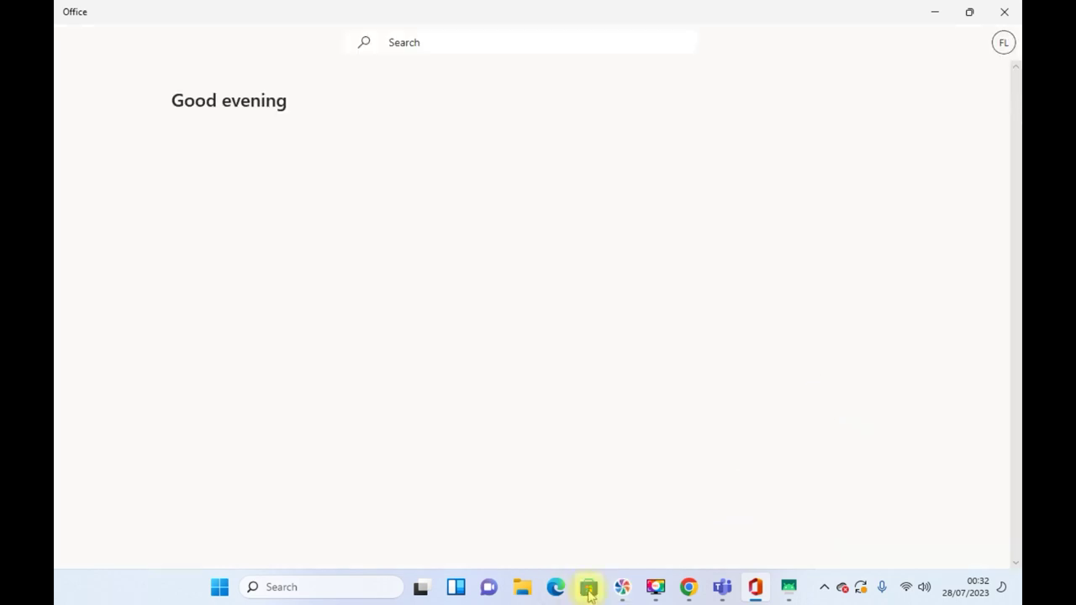
click(588, 588)
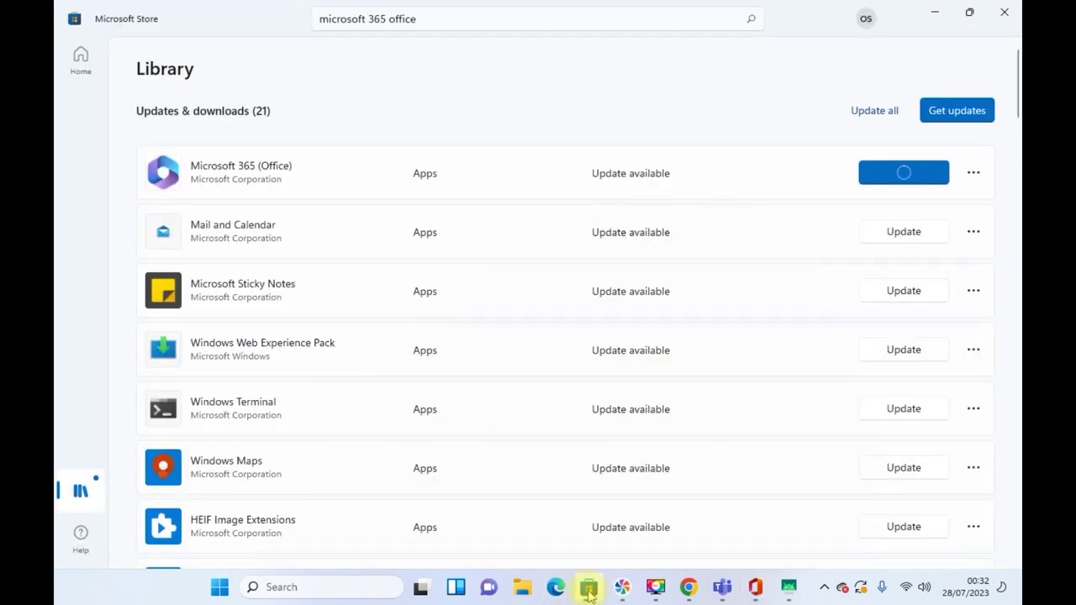
click(754, 587)
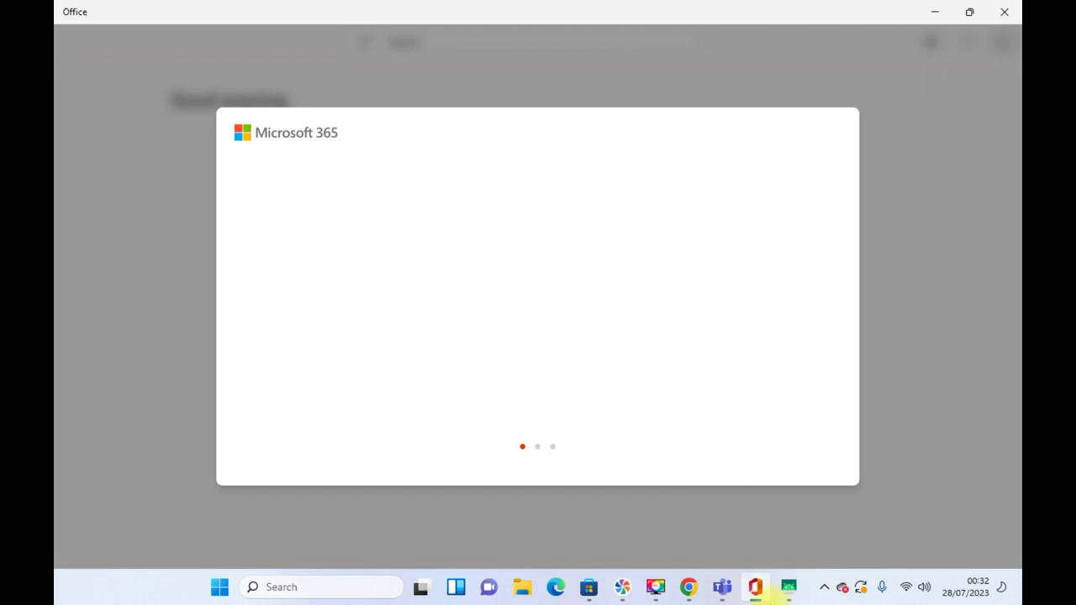
- Dismiss the improvements notice, start the Office 365 apps download, and close the setup-steps guide
mouse_move(787, 591)
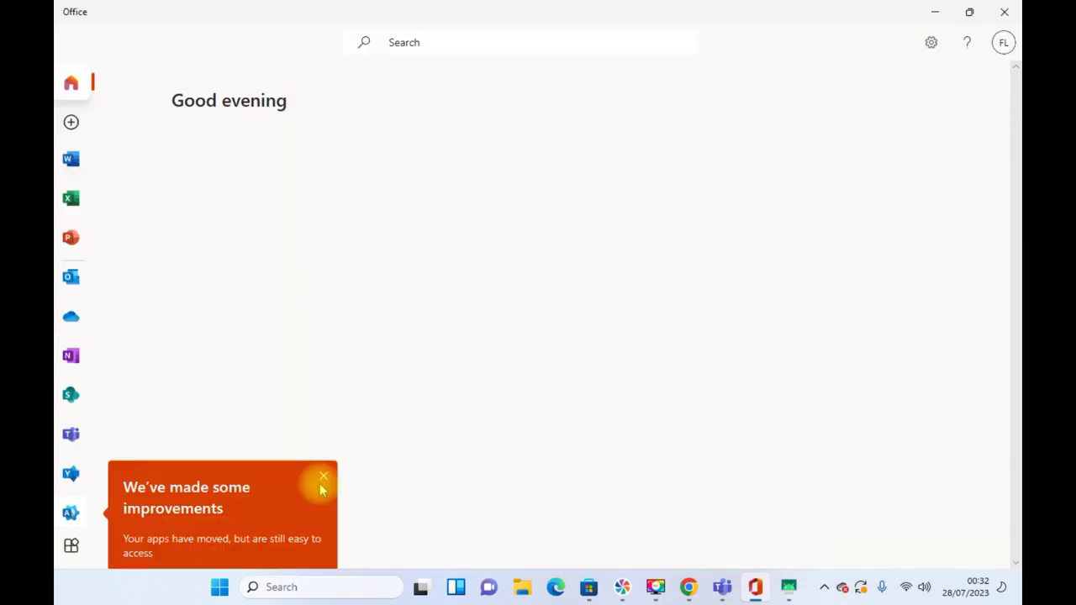
click(323, 476)
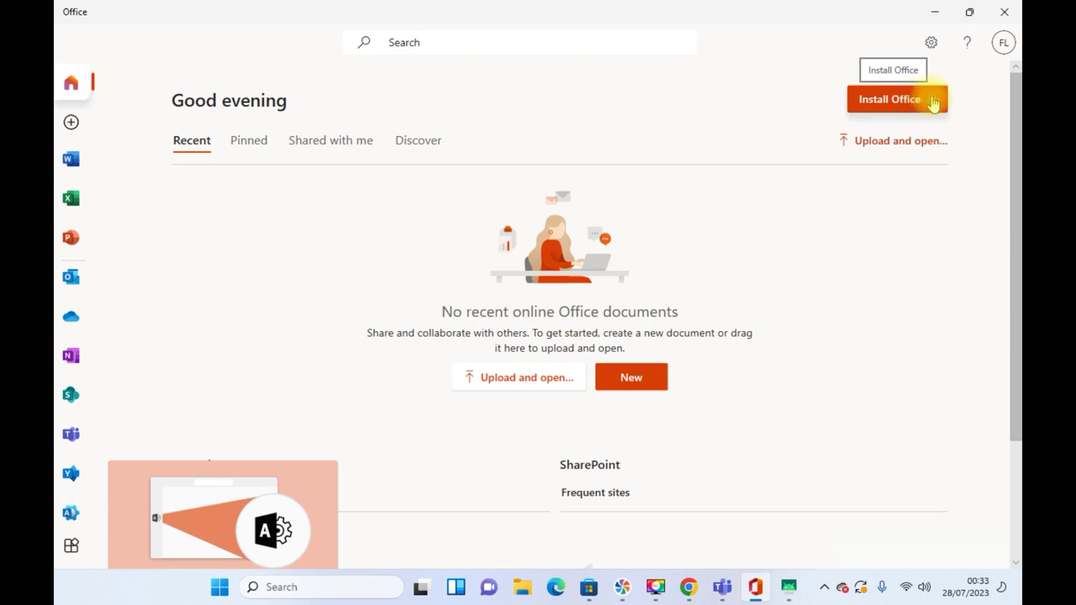
click(933, 103)
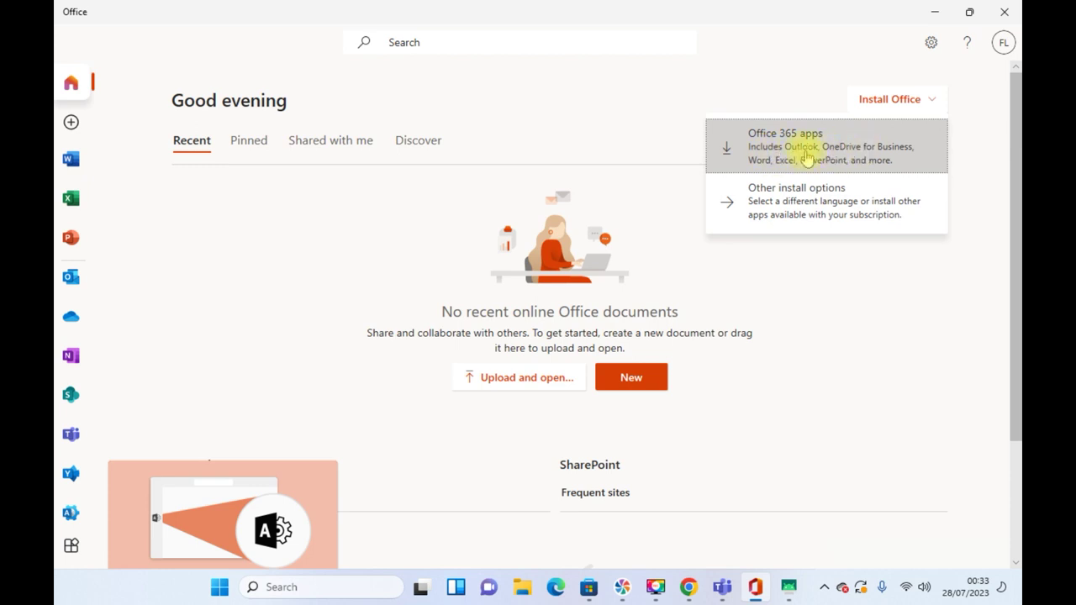
click(817, 151)
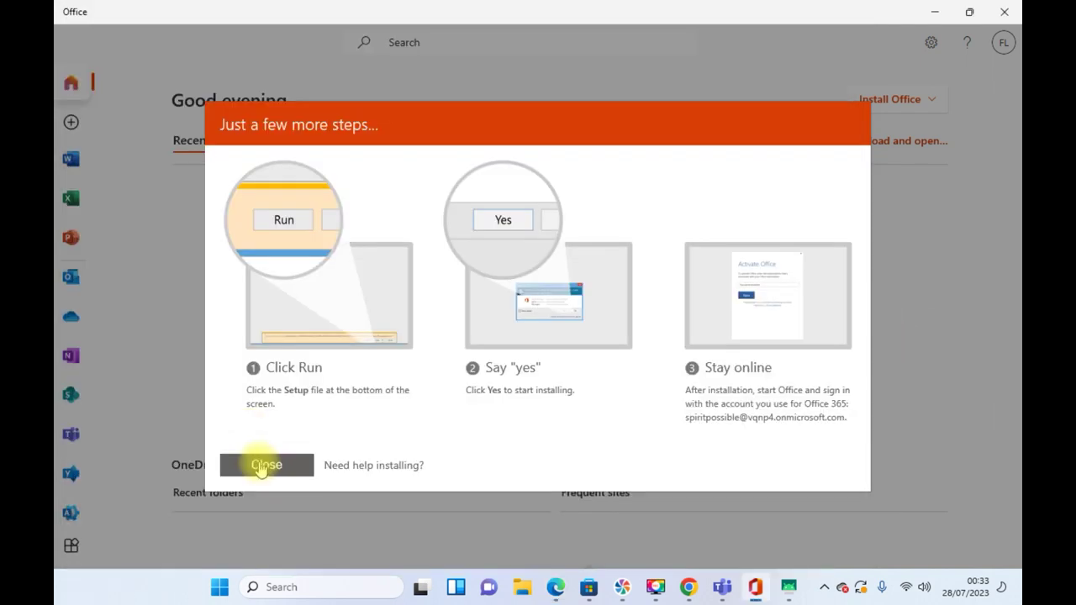
click(263, 466)
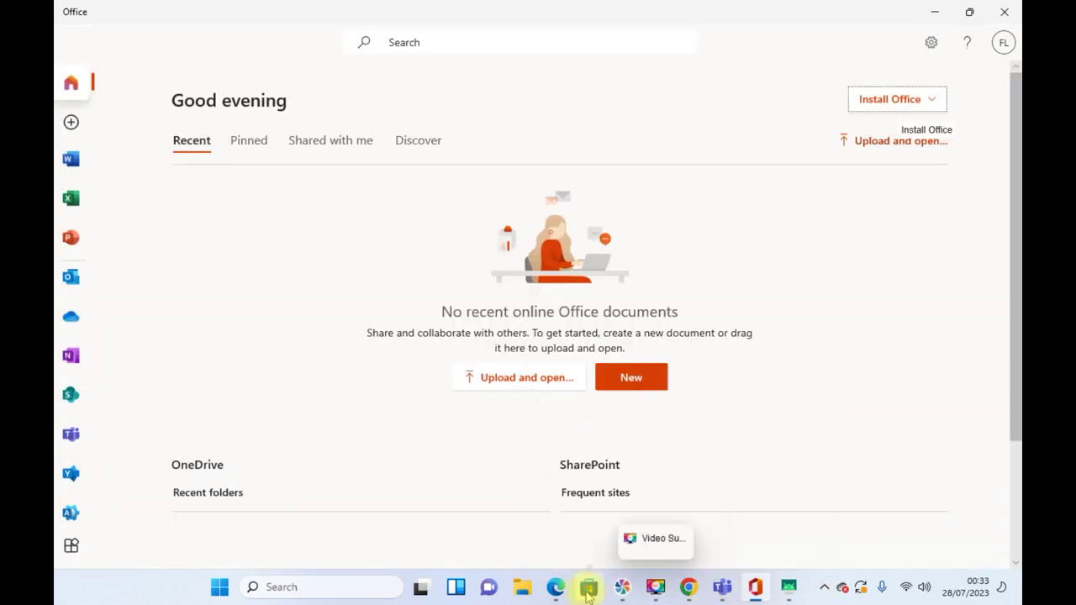
- Dismiss Edge's setup prompt with Maybe later and keep the download running
click(569, 507)
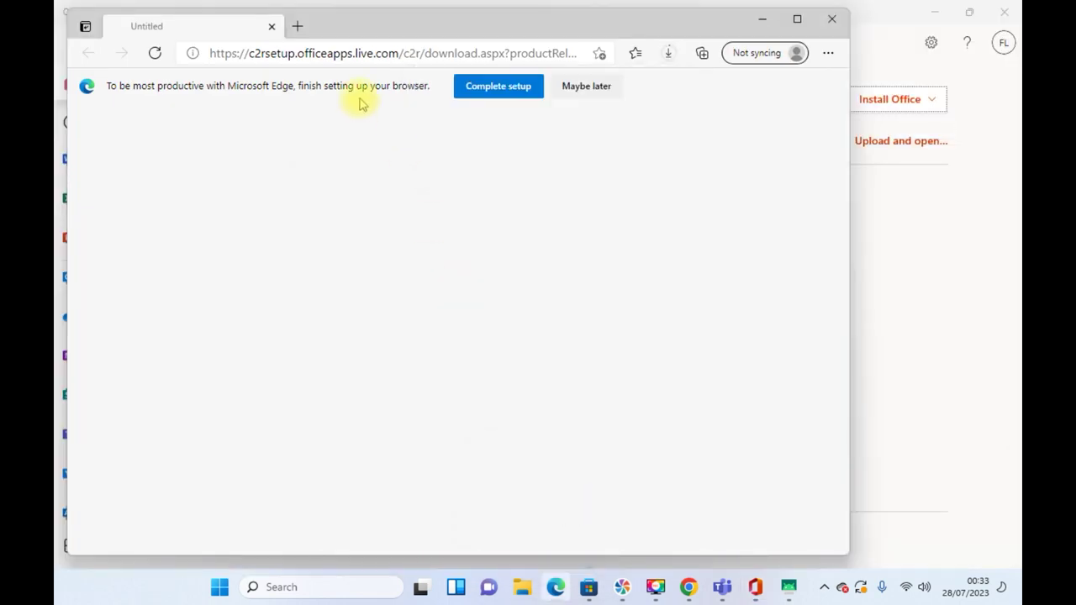
click(586, 86)
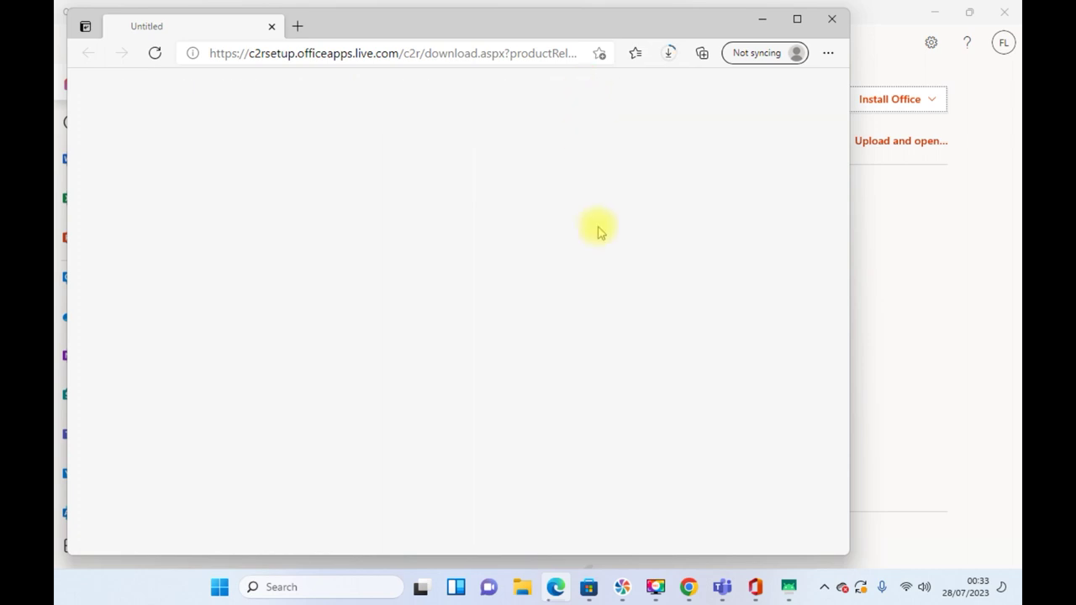
click(832, 21)
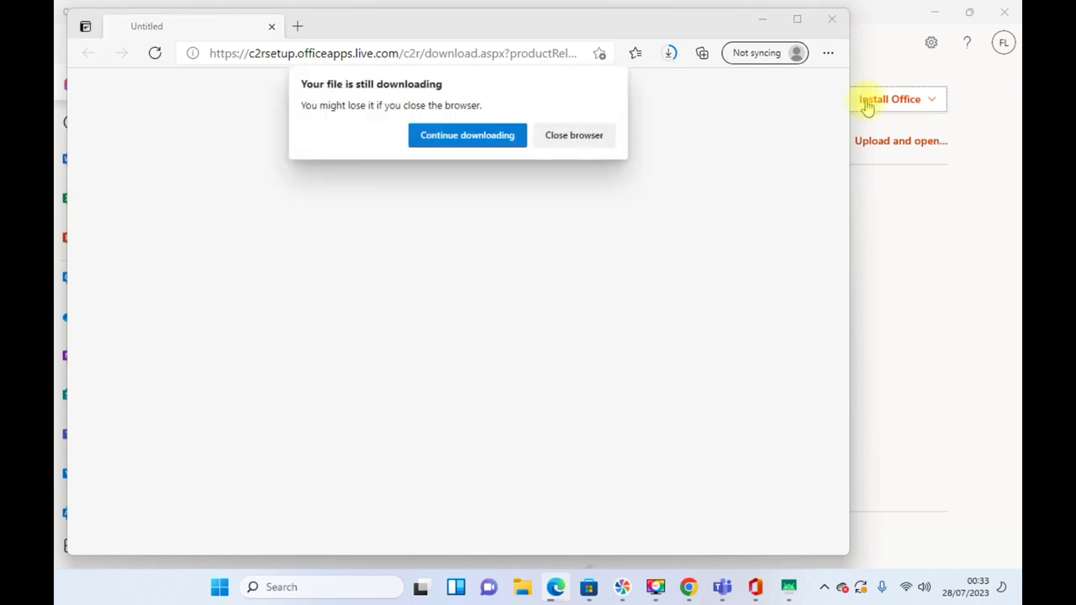
click(486, 140)
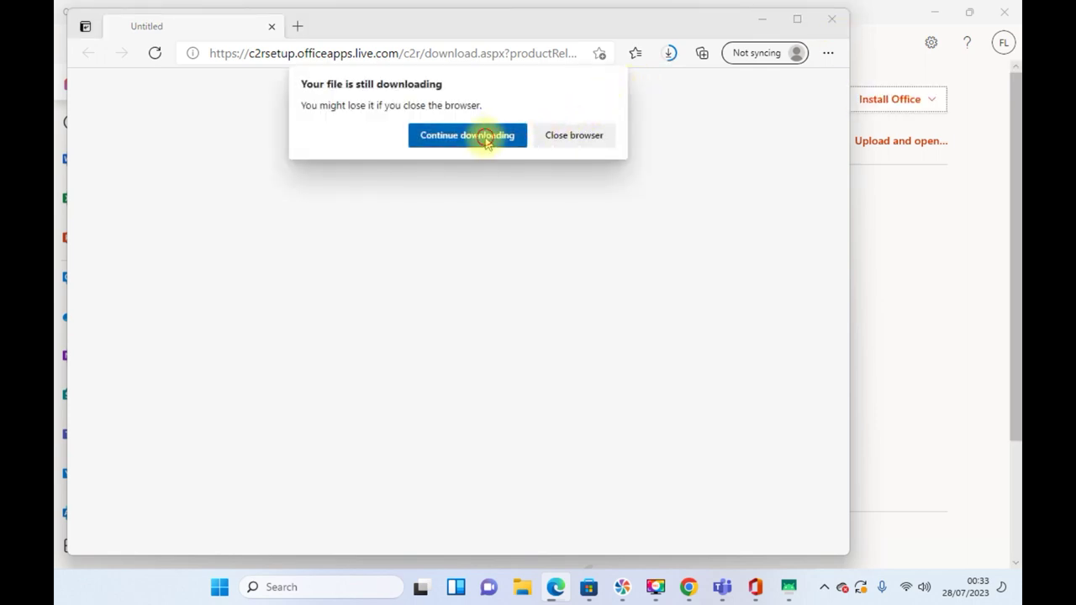
- Show the downloaded OfficeSetup.exe in its folder from Edge's downloads list
click(668, 53)
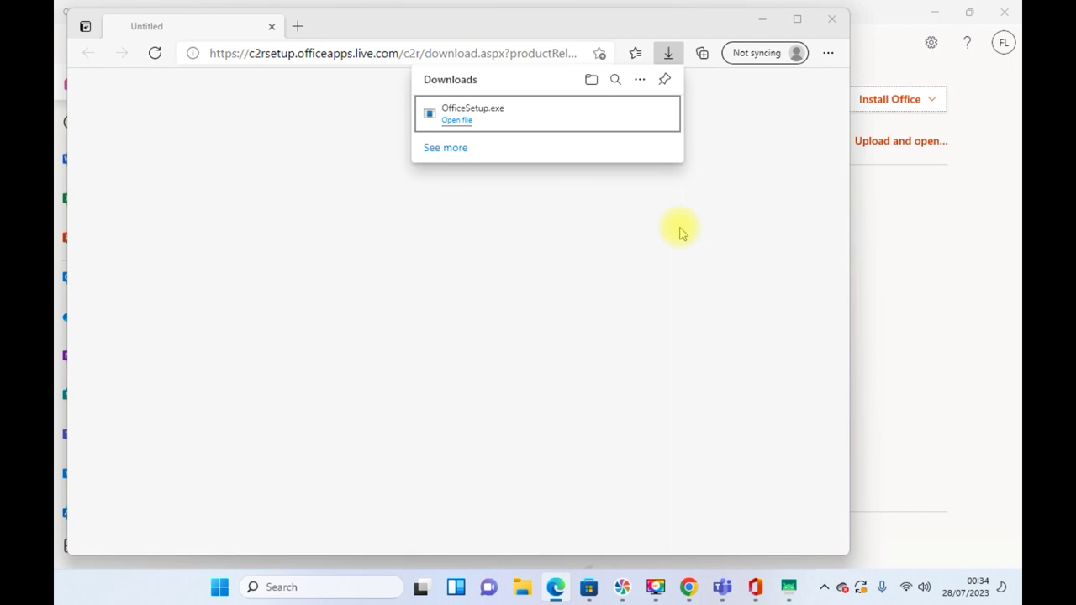
mouse_move(446, 120)
click(619, 115)
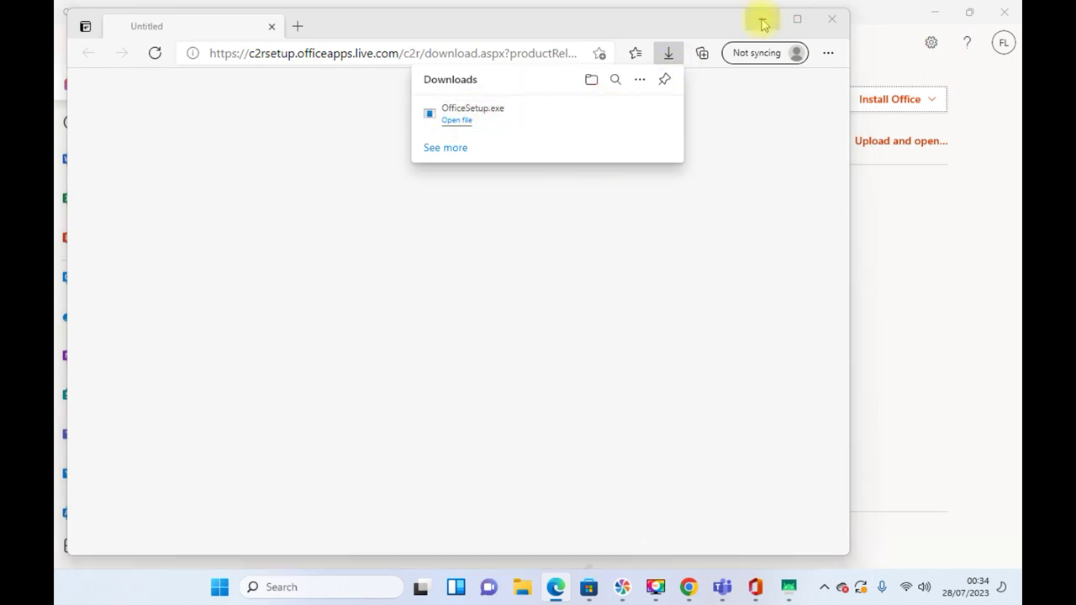
- Close Edge, run OfficeSetup from Downloads as administrator approving UAC, and minimize File Explorer
click(832, 18)
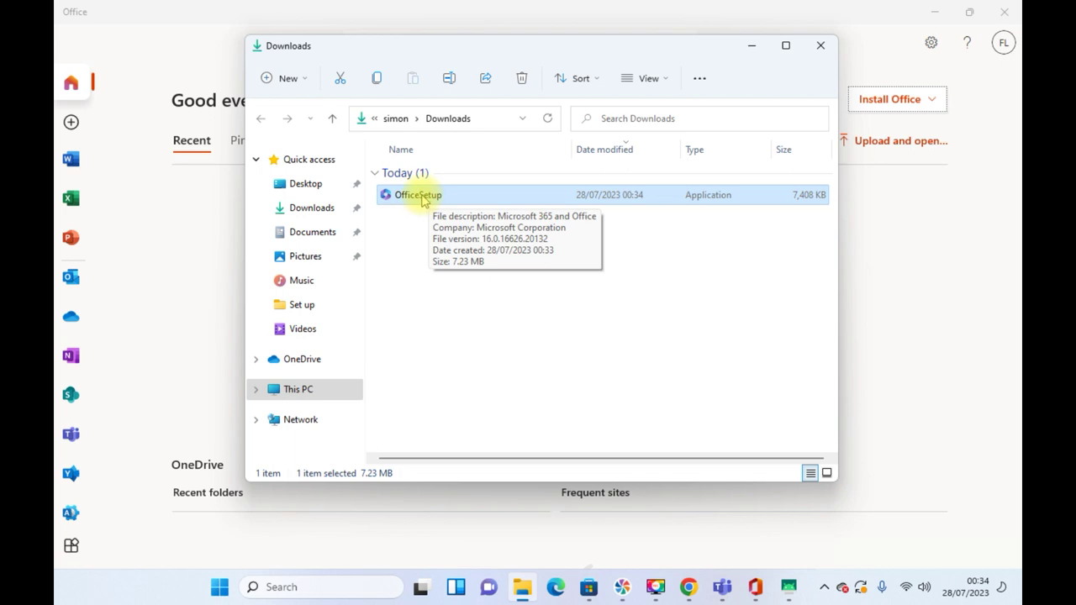
double_click(422, 196)
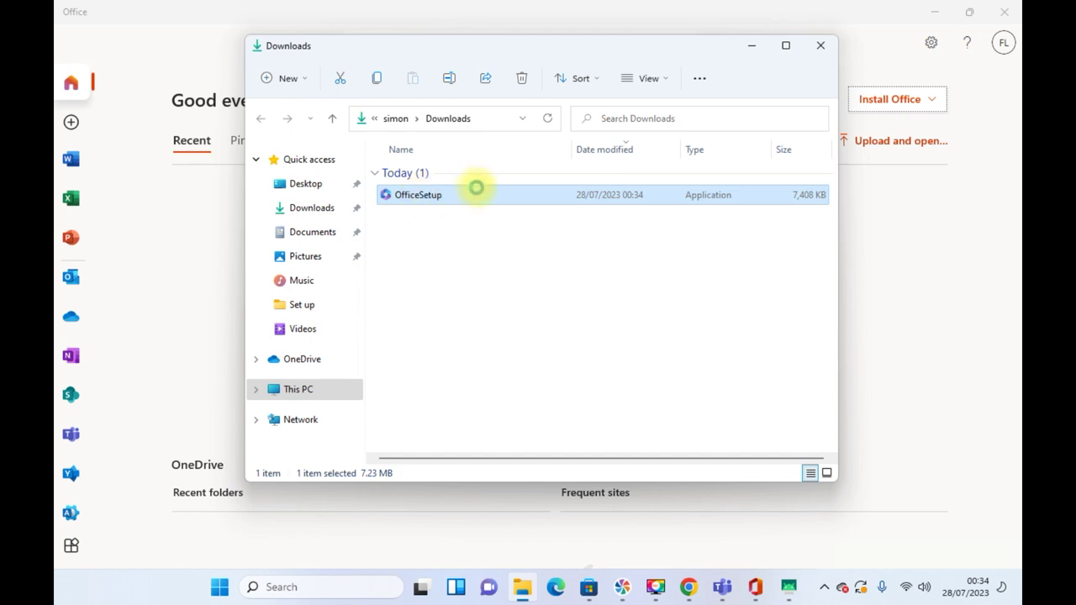
right_click(478, 193)
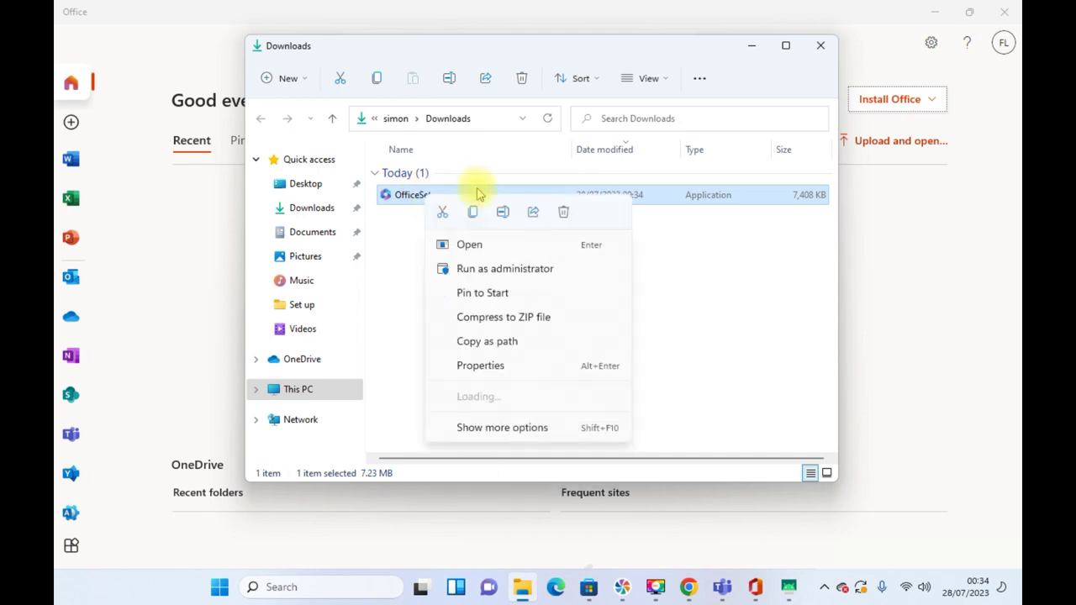
click(494, 270)
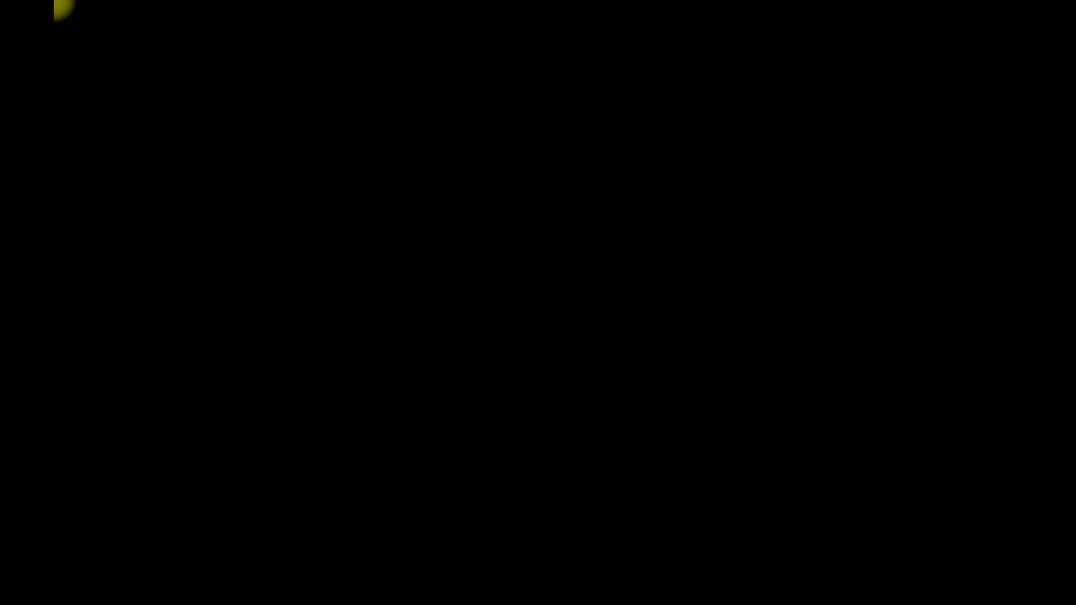
click(488, 413)
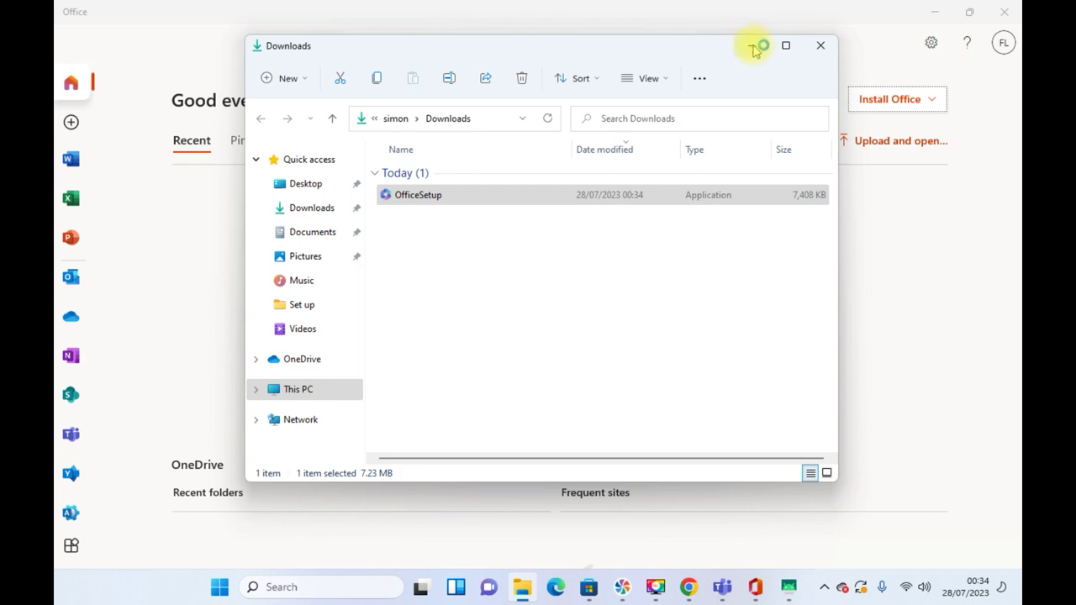
click(754, 48)
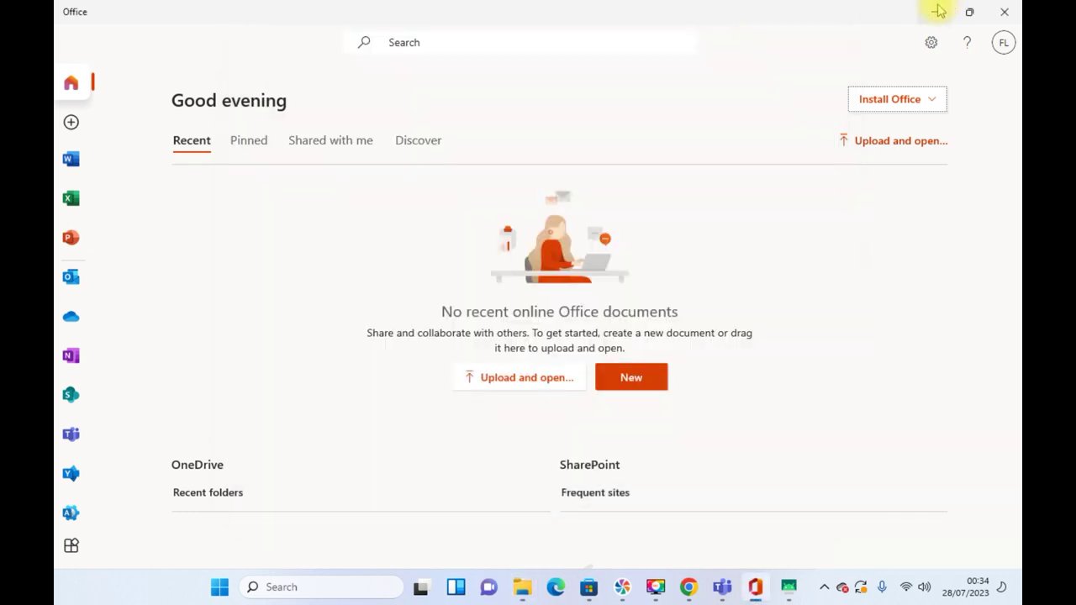
- Minimize Office and Microsoft Store and park the phone mirror window while the installer prepares
click(940, 12)
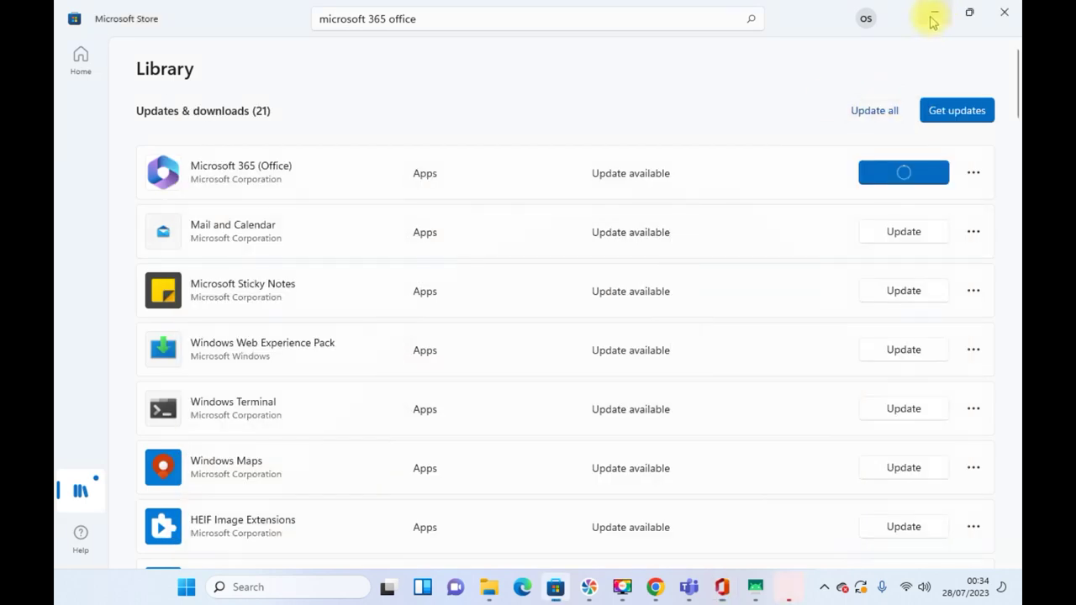
click(933, 14)
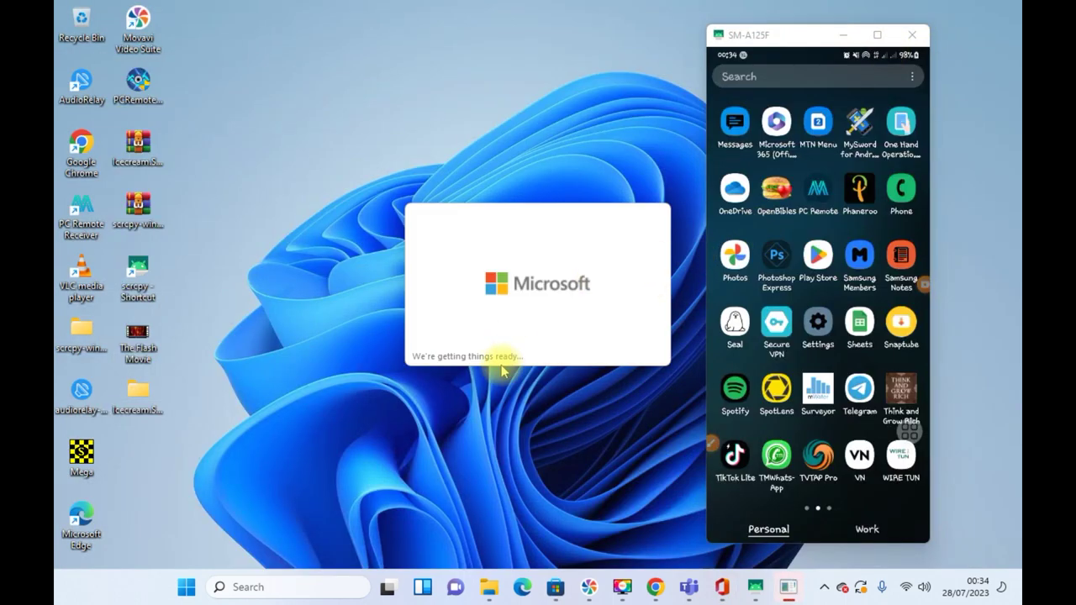
click(812, 34)
drag(814, 38, 793, 559)
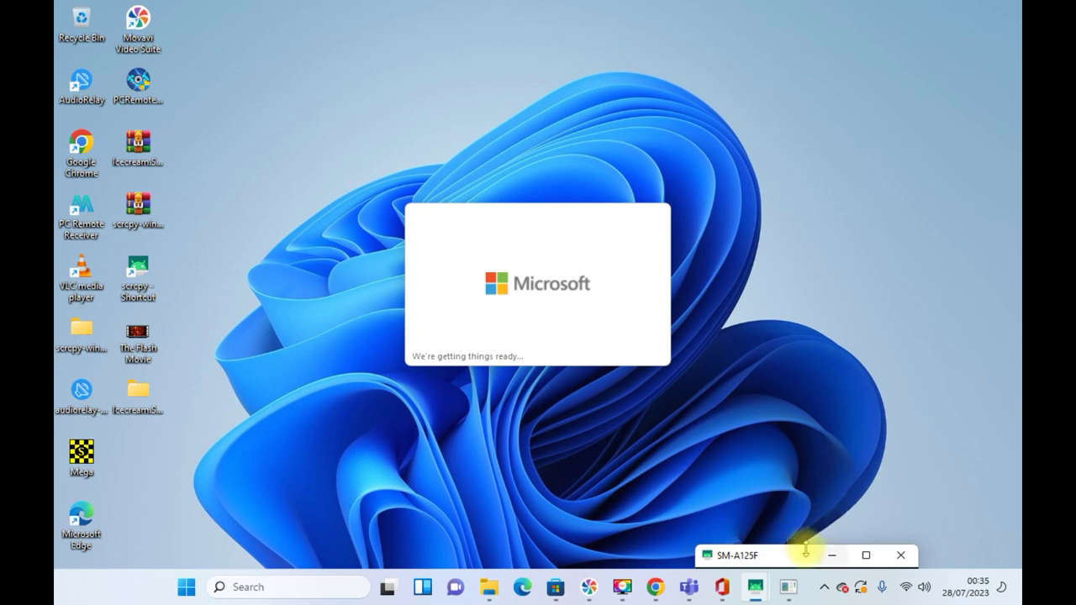
drag(797, 560, 779, 506)
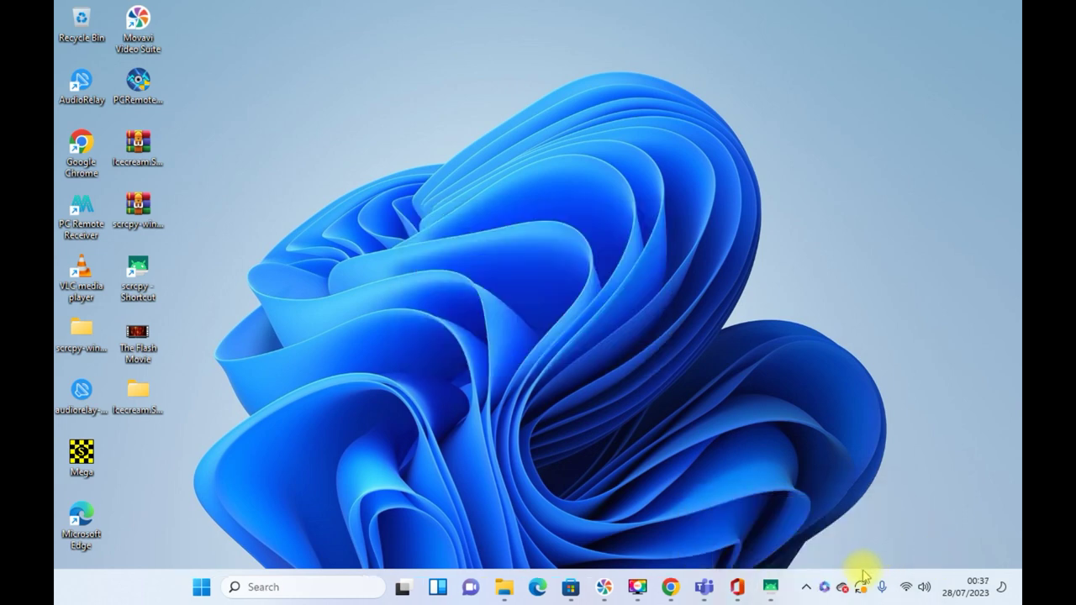
- Check the background Office install progress, then launch Word from the Start menu
click(826, 587)
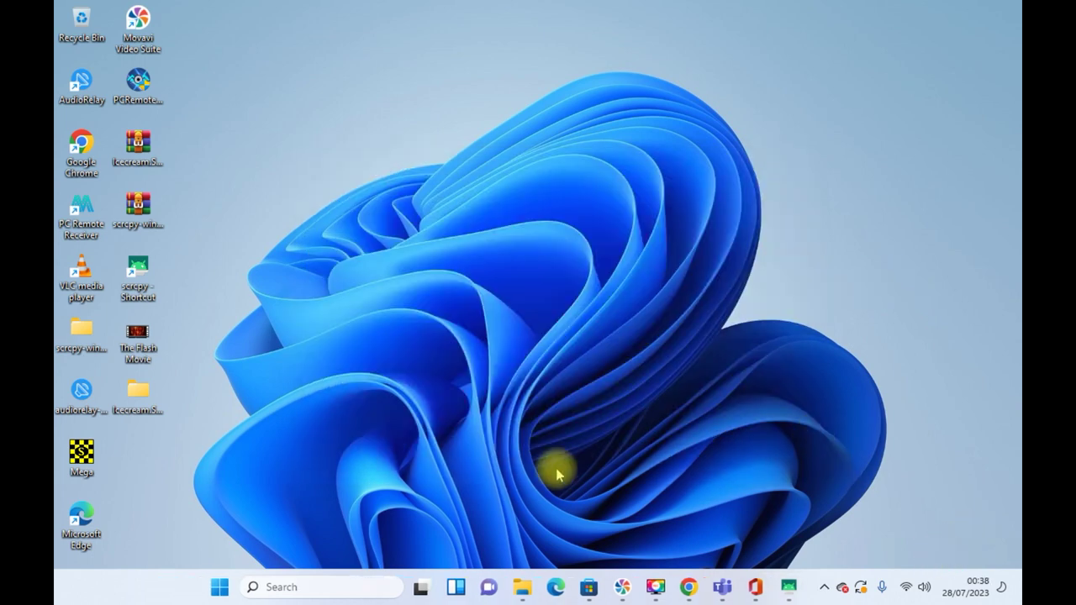
key(super)
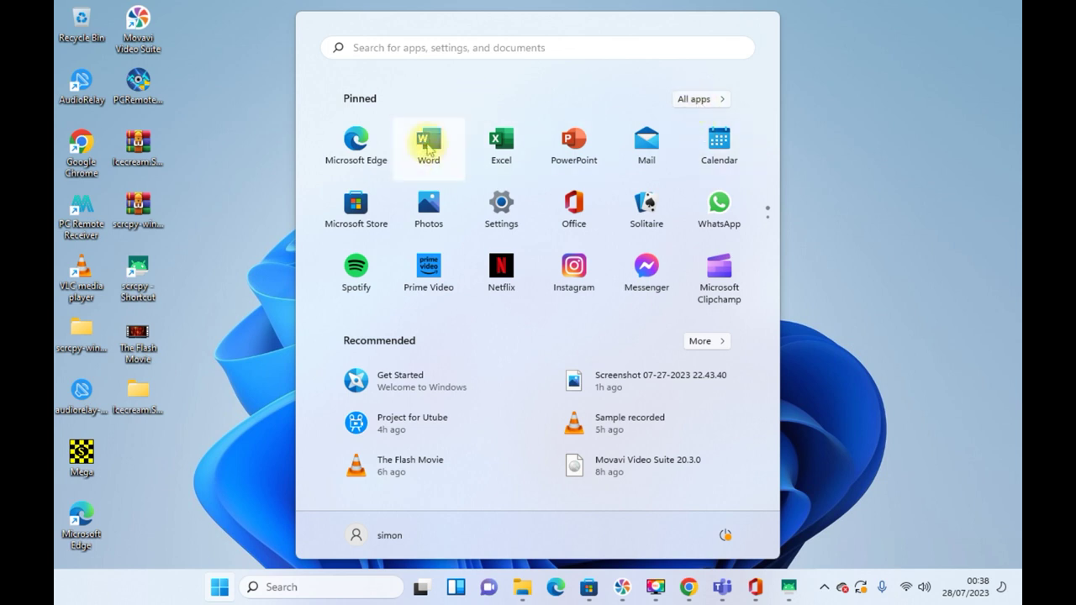
click(428, 147)
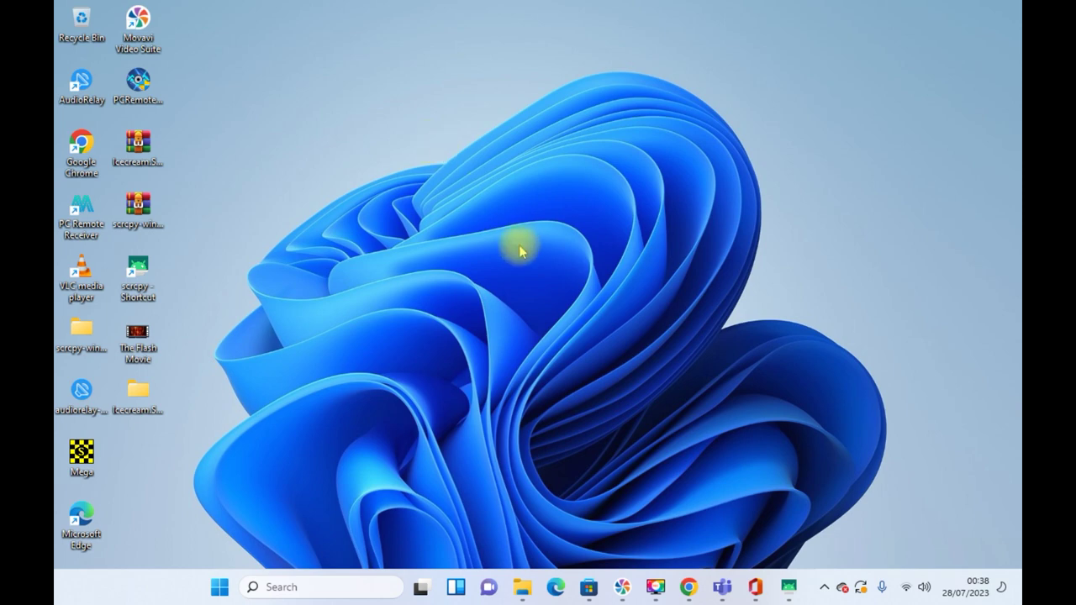
- Bring up the SM-A125F phone mirror, show its Chats list, and minimize it again
mouse_move(790, 595)
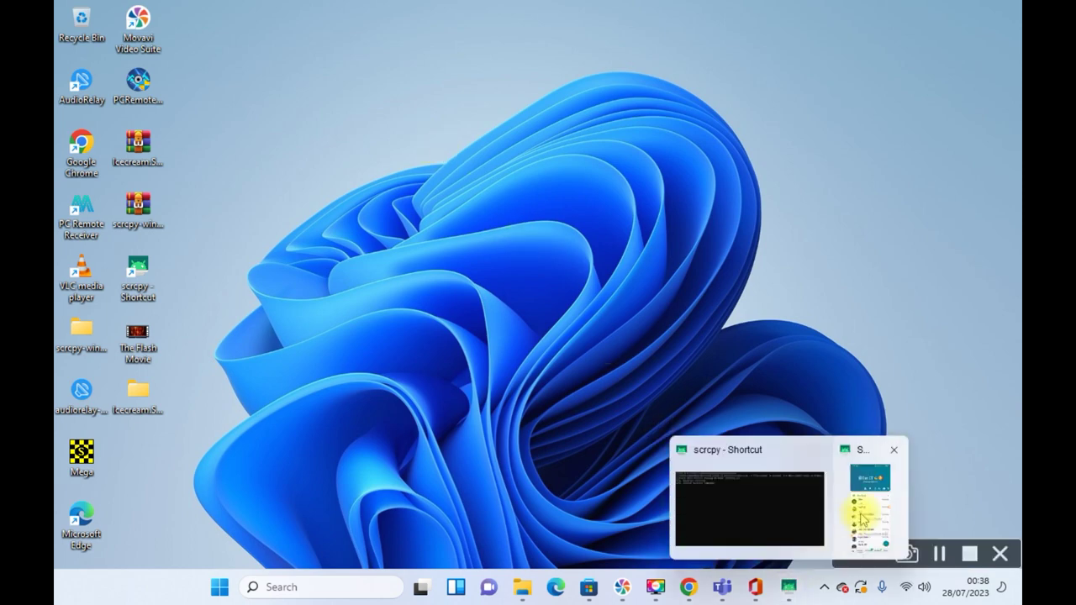
click(866, 508)
click(748, 514)
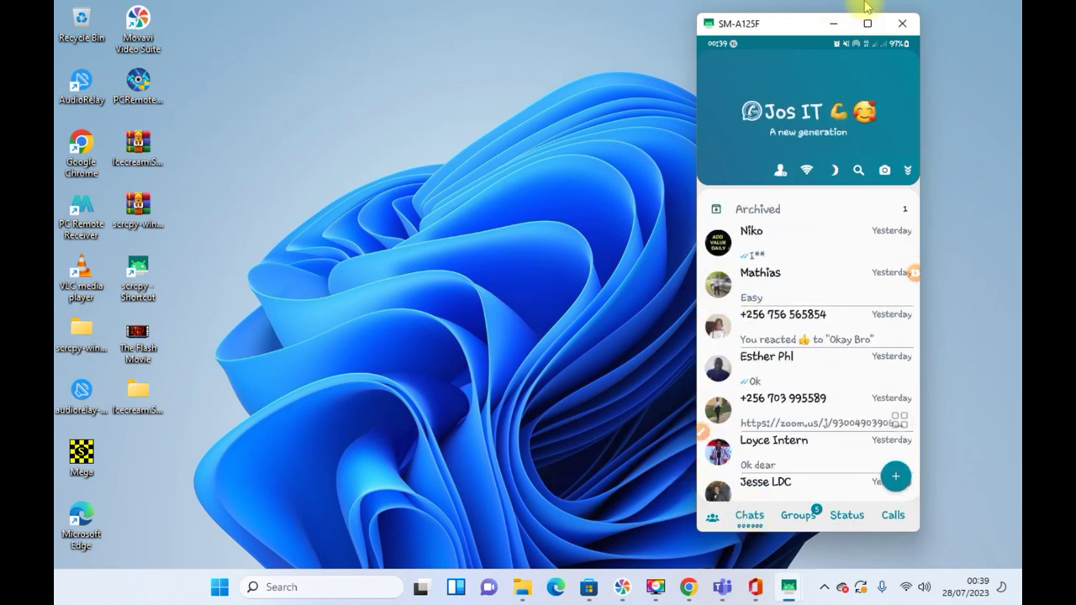
click(833, 23)
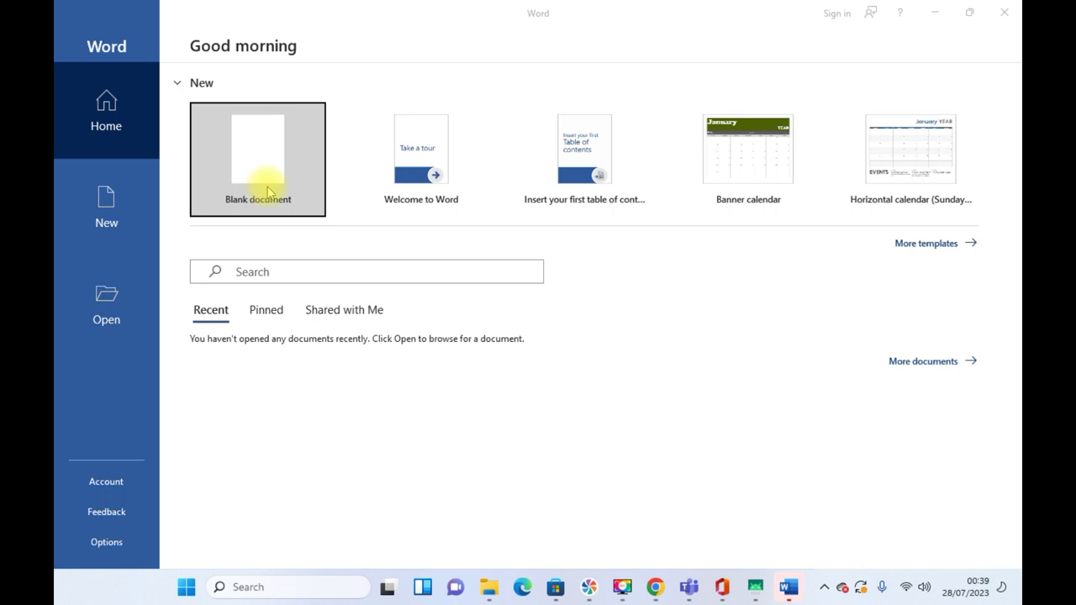
- Create a blank Document1 and display the signed-in Microsoft accounts
click(266, 186)
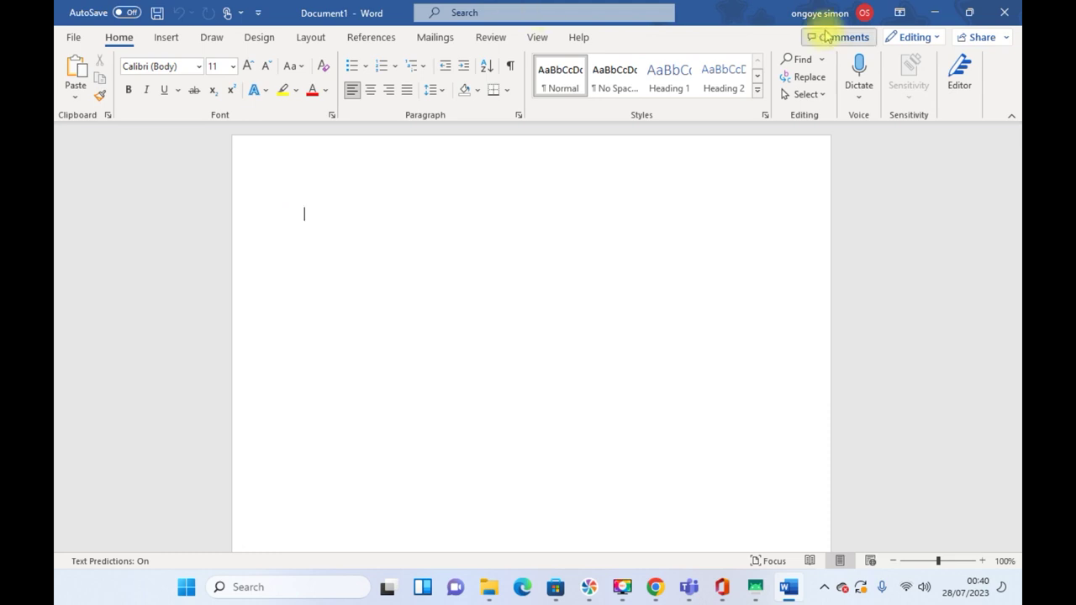
click(865, 14)
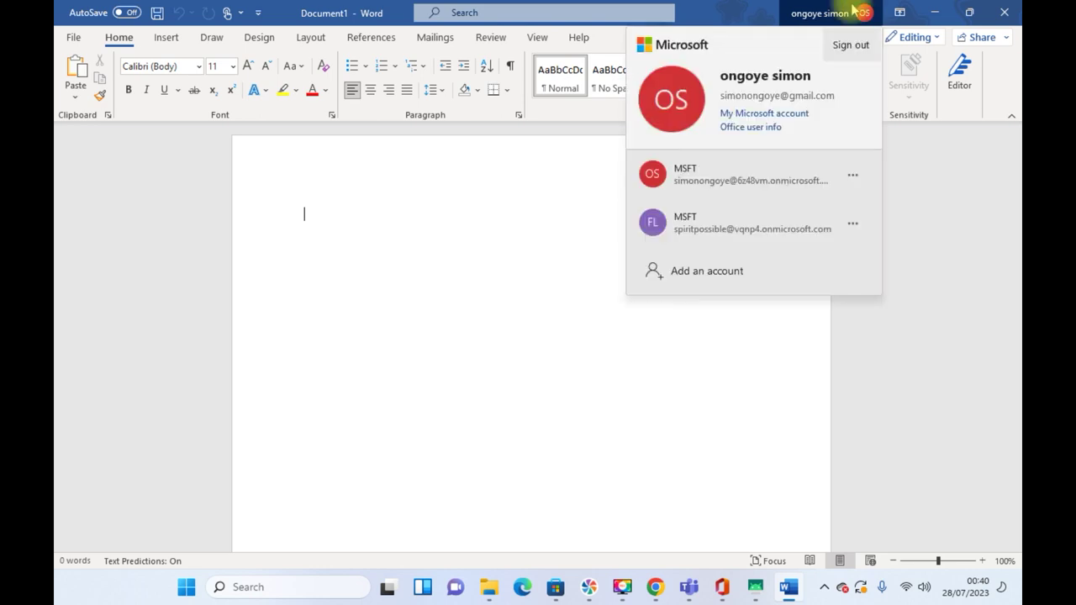
- Switch to the second MSFT work account and view its Account page licence details
click(723, 223)
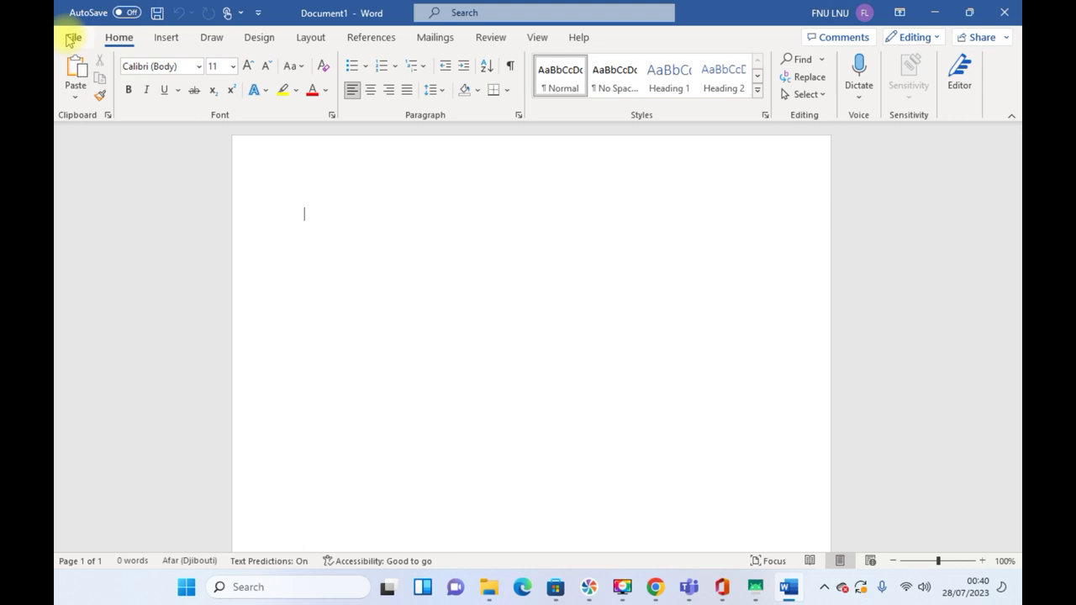
click(72, 40)
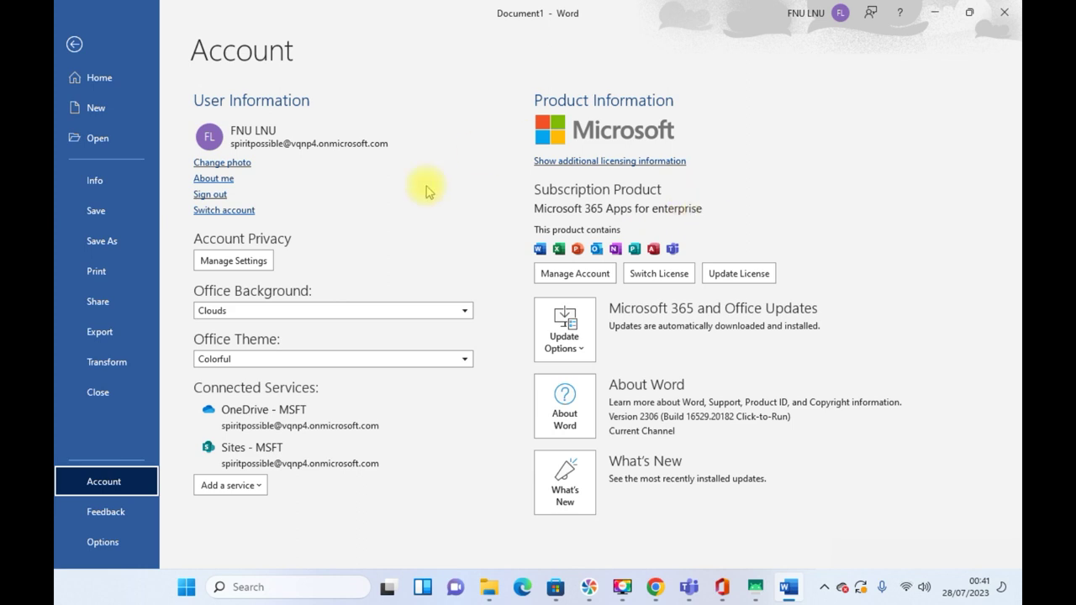
- Leave the Account page and return to the empty Document1
click(74, 44)
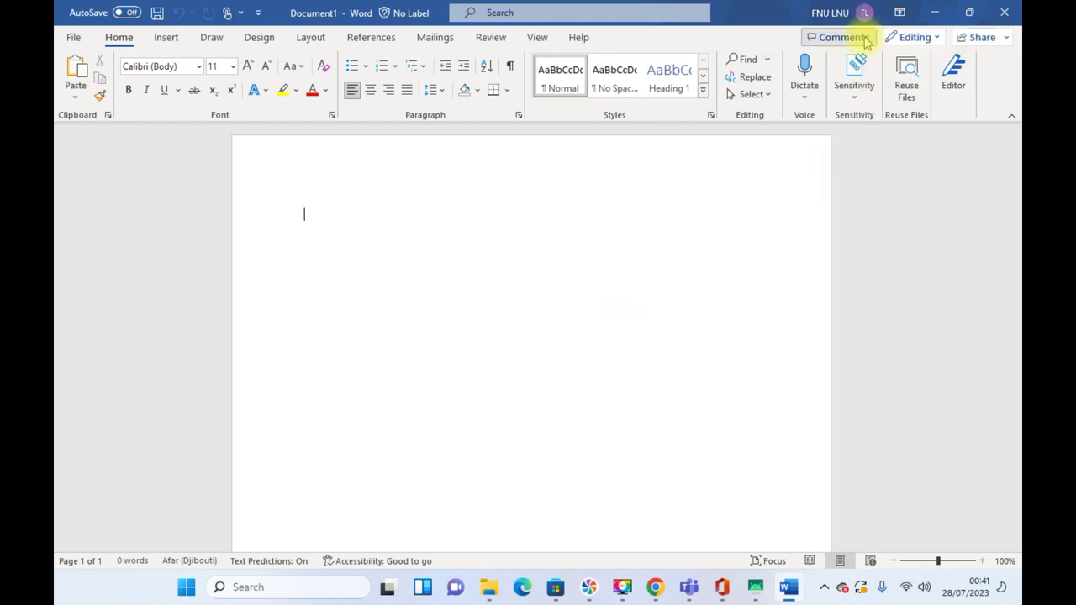
- Restore Word to a smaller window and close it
click(969, 12)
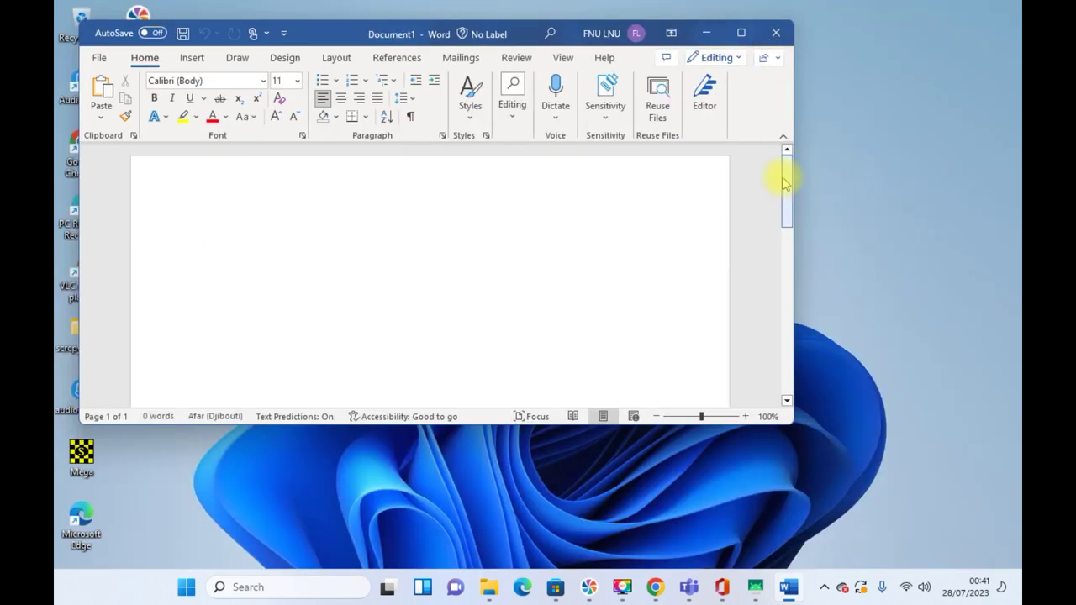
mouse_move(783, 177)
mouse_down()
mouse_move(790, 254)
mouse_move(783, 173)
mouse_up()
click(776, 32)
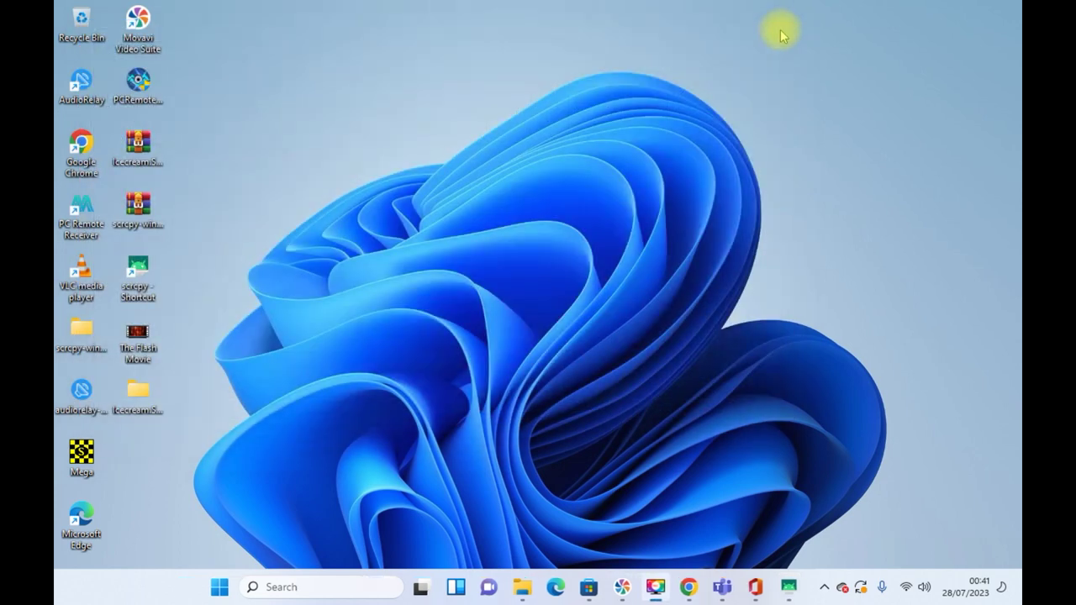
- Refresh the empty Windows desktop several times from its shortcut menu
click(713, 203)
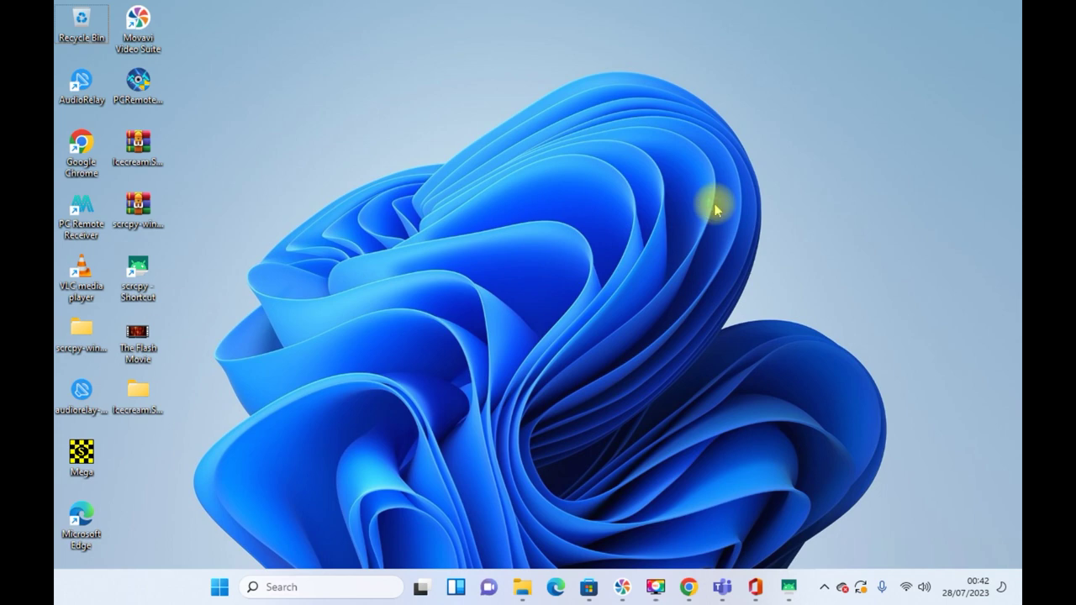
right_click(715, 210)
click(754, 270)
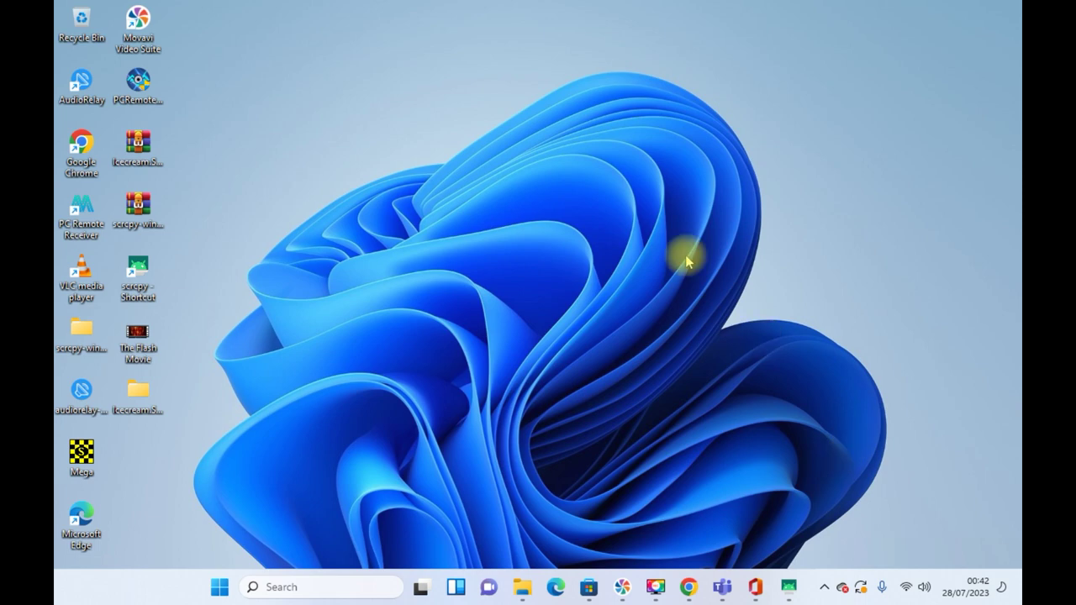
right_click(405, 160)
click(454, 230)
right_click(514, 136)
click(532, 166)
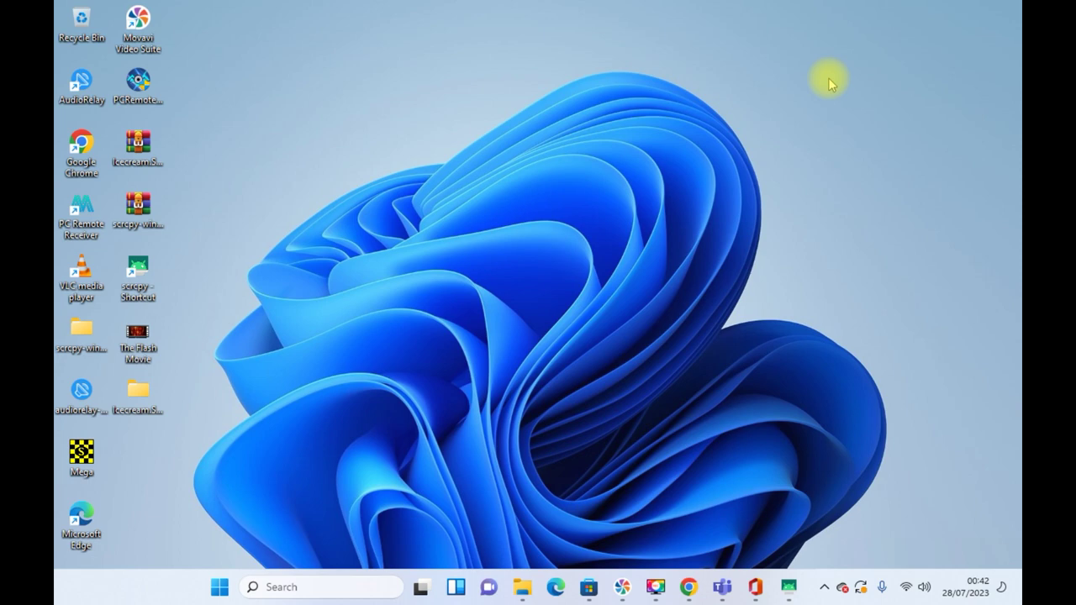
right_click(346, 62)
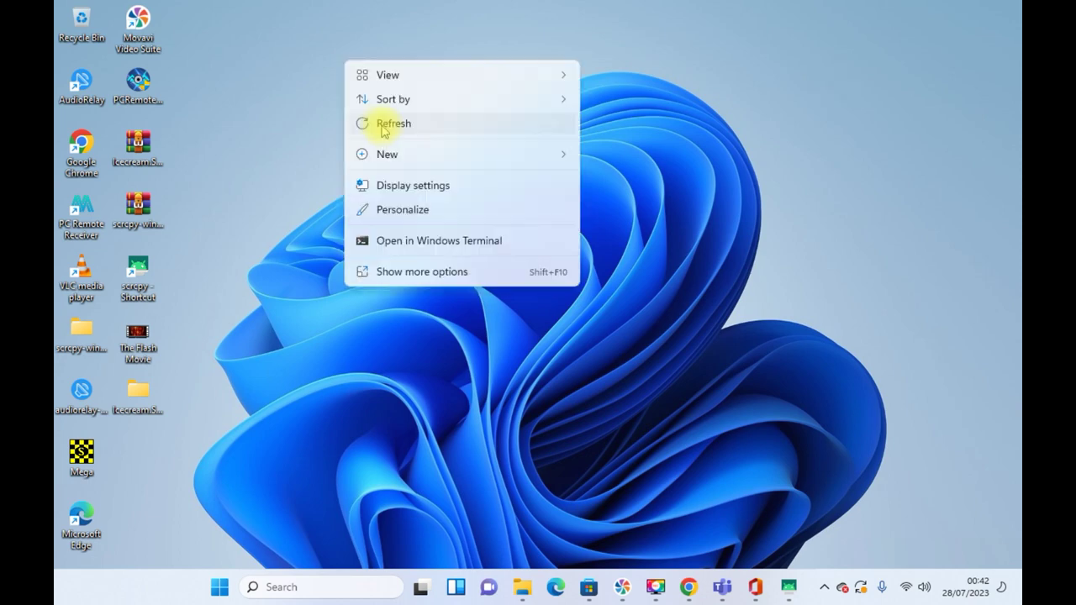
click(385, 123)
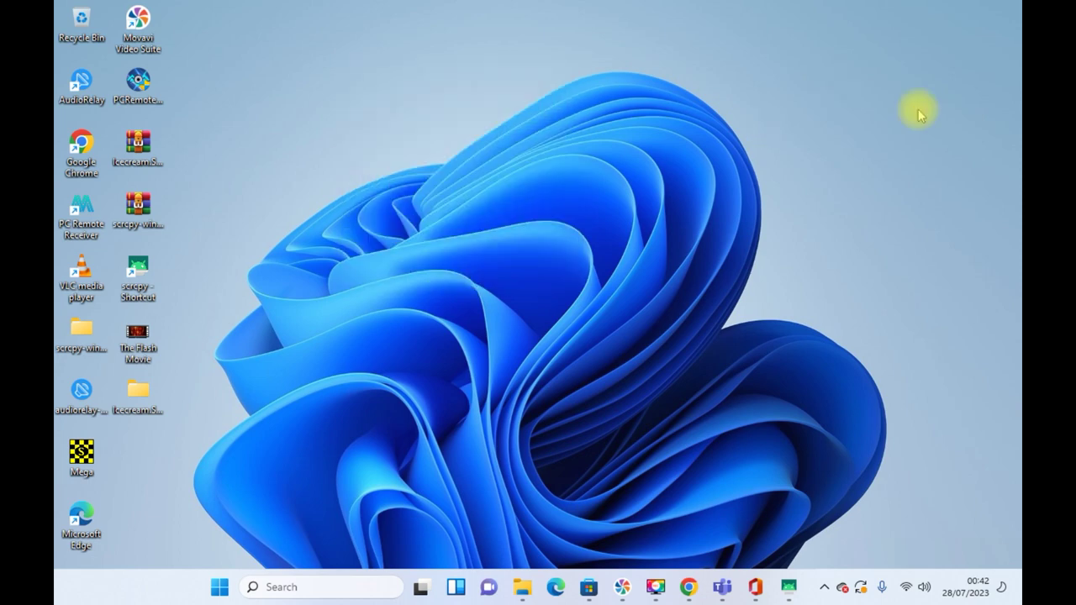
right_click(927, 54)
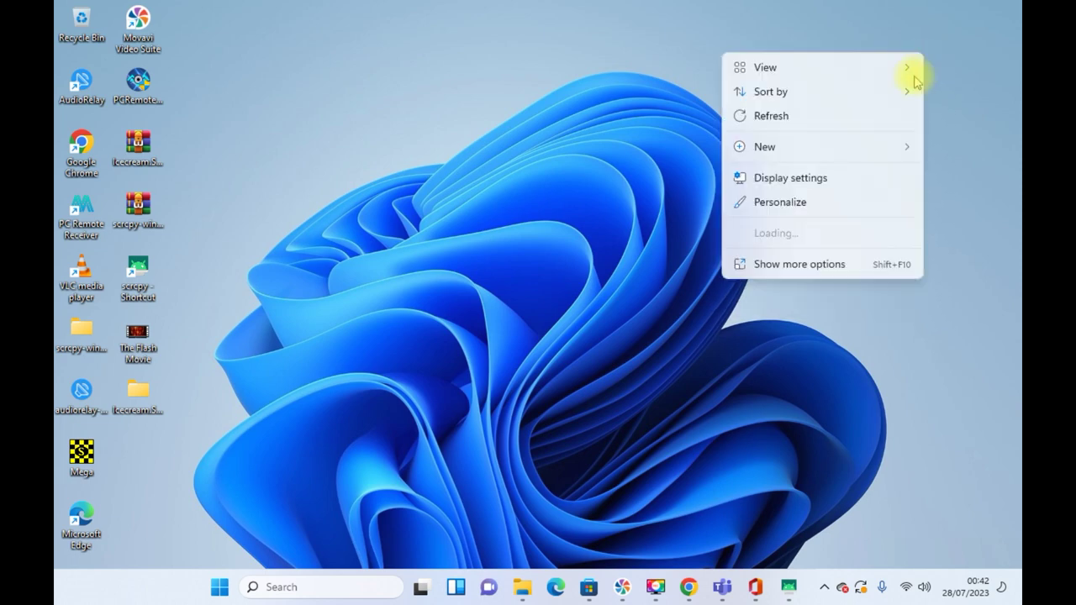
click(831, 115)
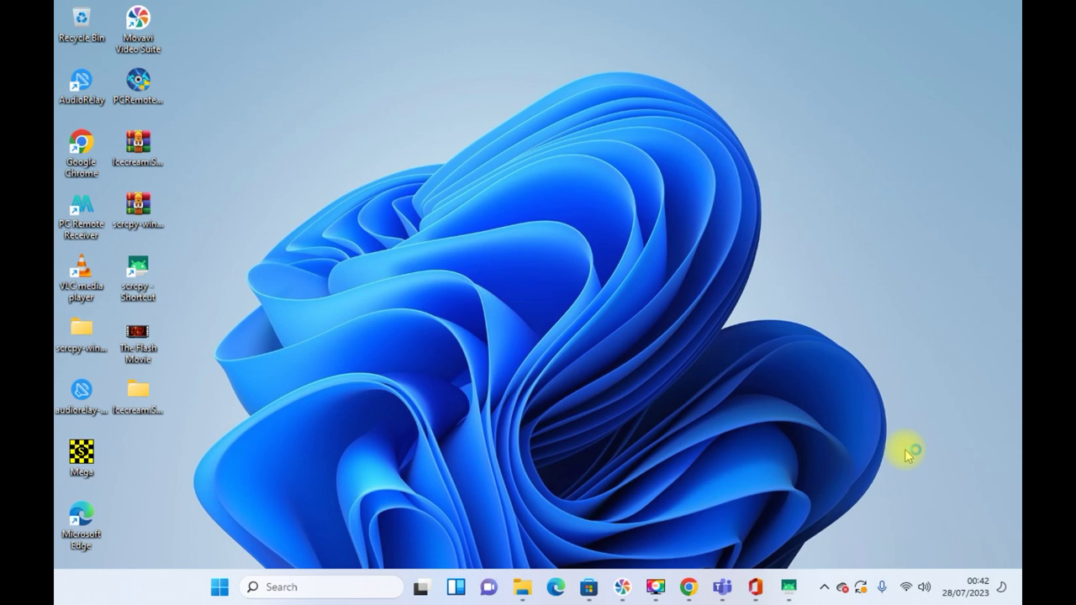